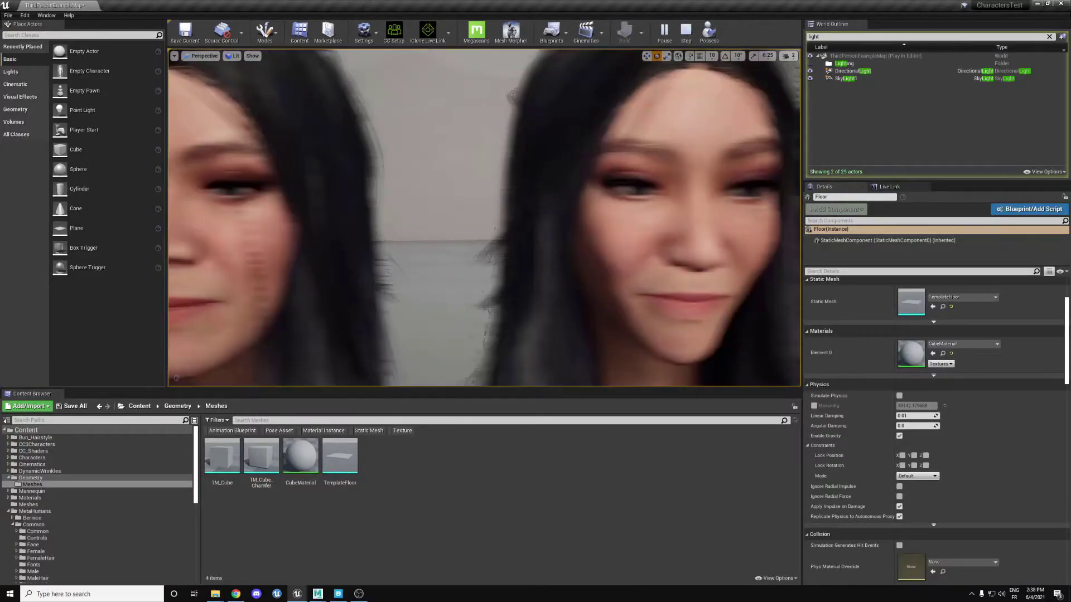
View the LuneAlan face in MetaHuman Creator in Chrome, and its MetaHuman entry in Quixel Bridge.
left_click(243, 596)
right_click_drag(719, 431, 781, 400)
right_click_drag(743, 333, 703, 341)
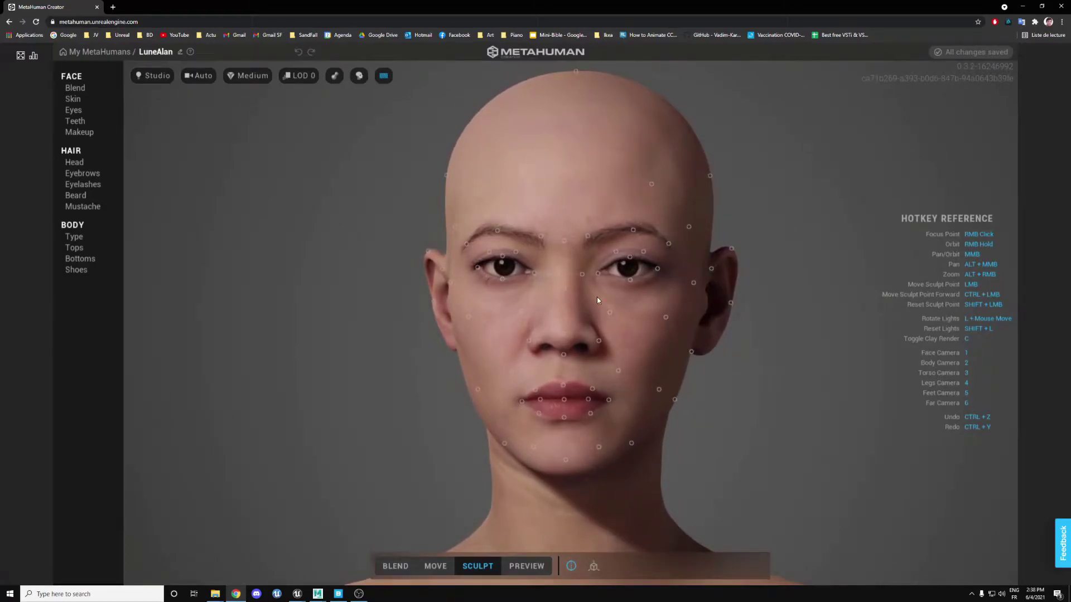
left_click(339, 594)
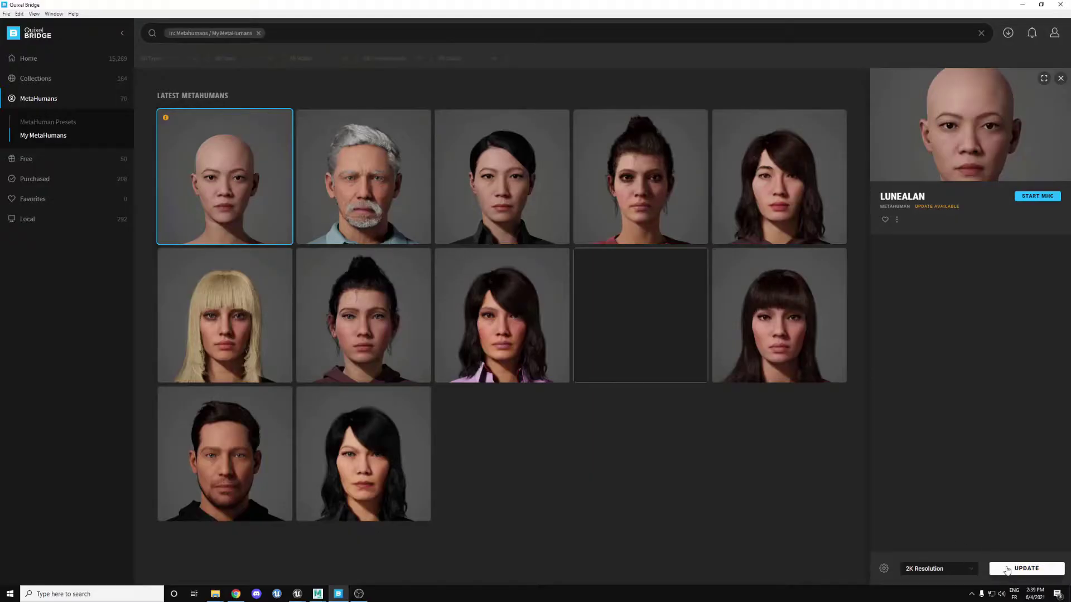
Switch back to Unreal Engine and locate the front-facing character's BP_LuneAlan blueprint asset in the project content.
left_click(297, 594)
left_click(253, 557)
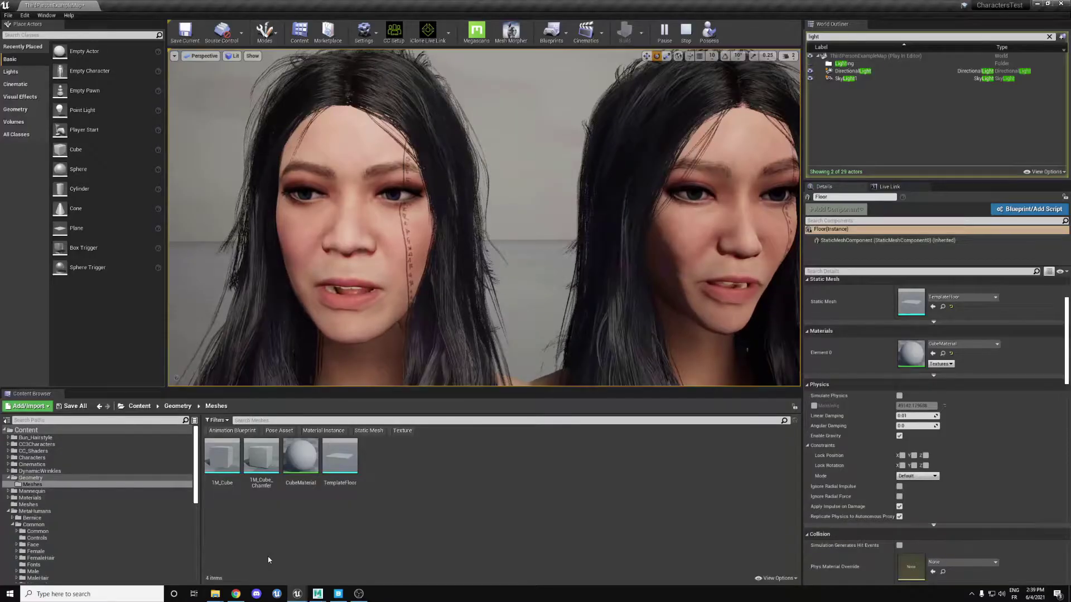
left_click(358, 366)
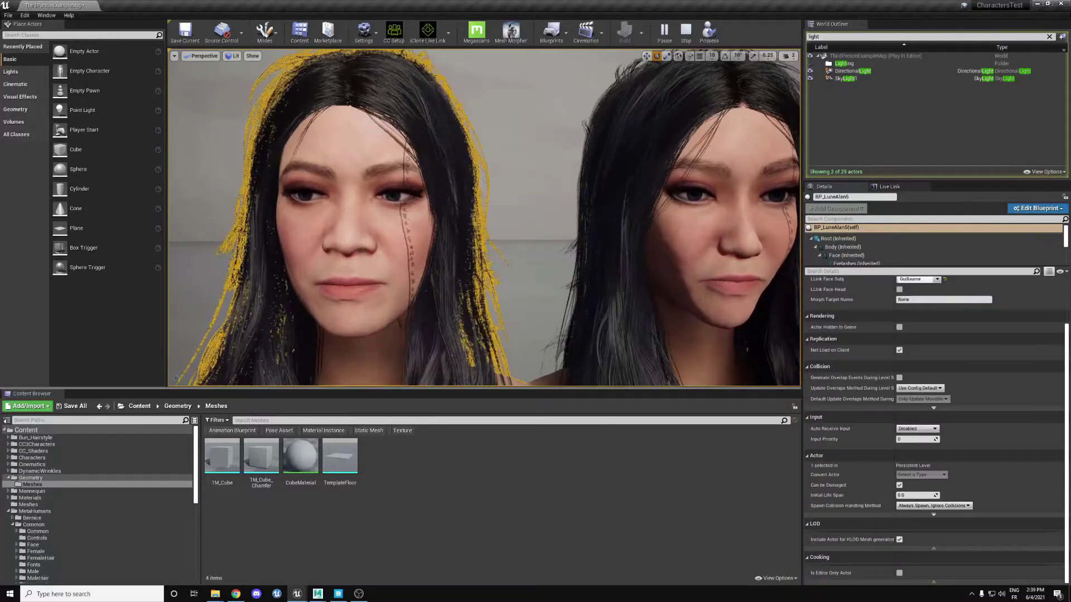
right_click(362, 361)
left_click(397, 79)
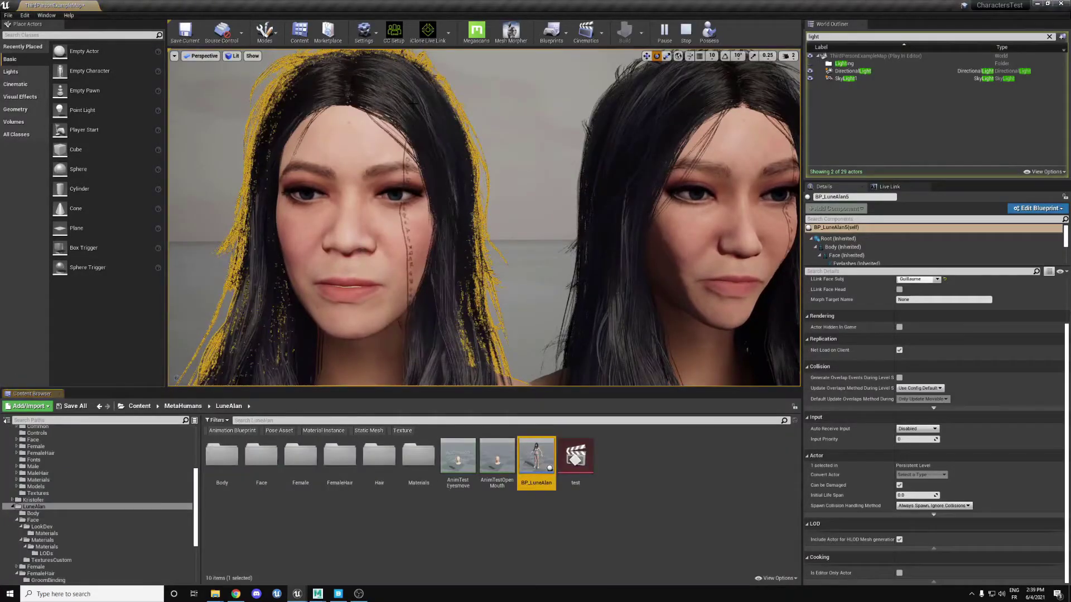
Select the bald character in the level and open the BP_LuneAlan blueprint in a maximized editor window.
right_click_drag(521, 315, 373, 145)
scroll(457, 283, "up", 3)
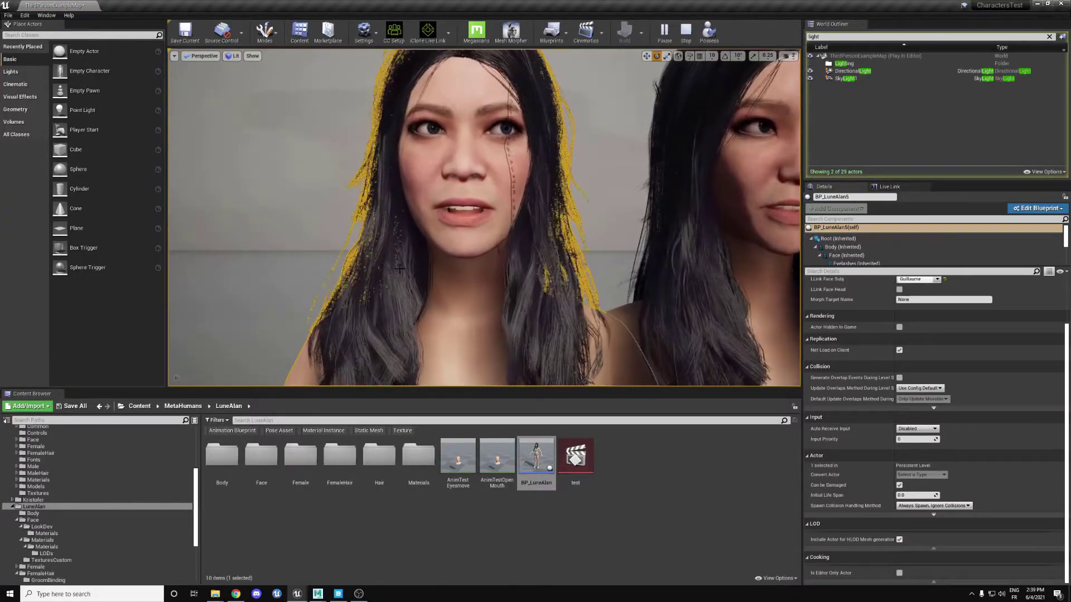
scroll(457, 282, "up", 3)
right_click_drag(457, 283, 427, 284)
left_click(446, 285)
left_click(528, 454)
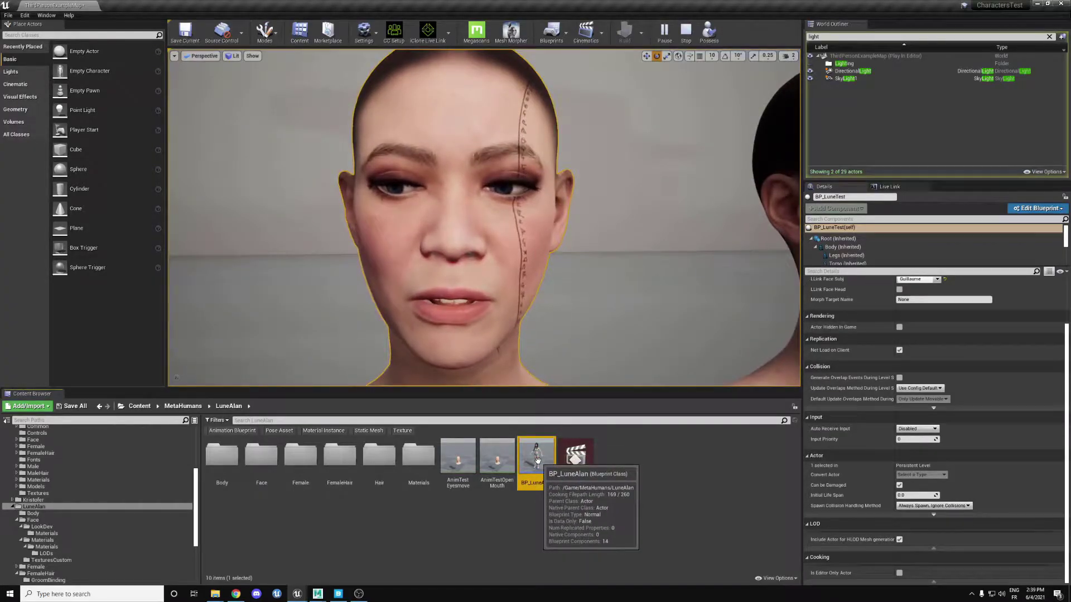
double_click(536, 460)
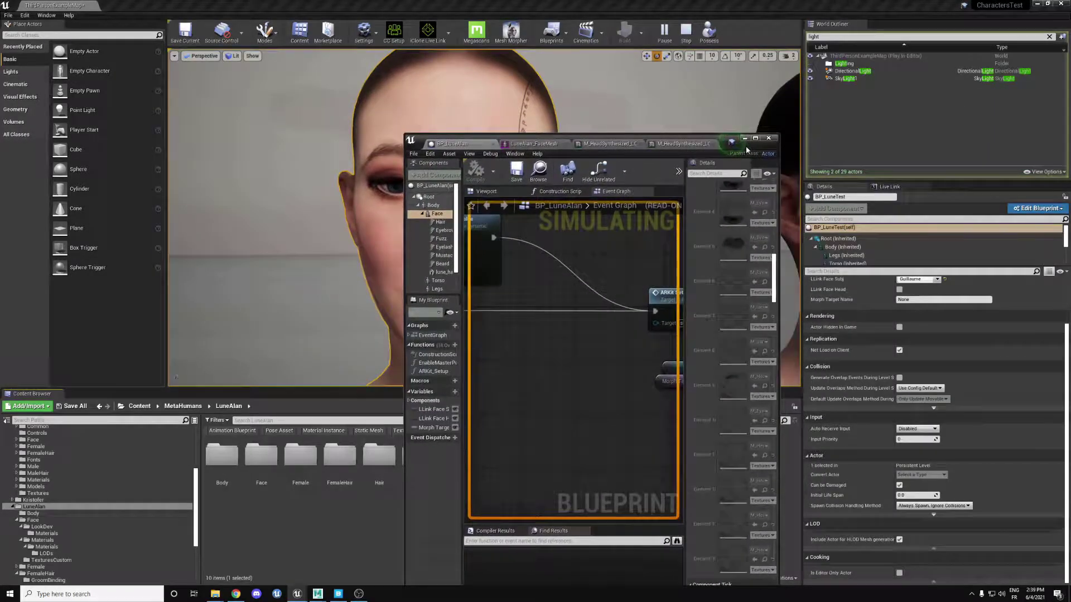
double_click(730, 141)
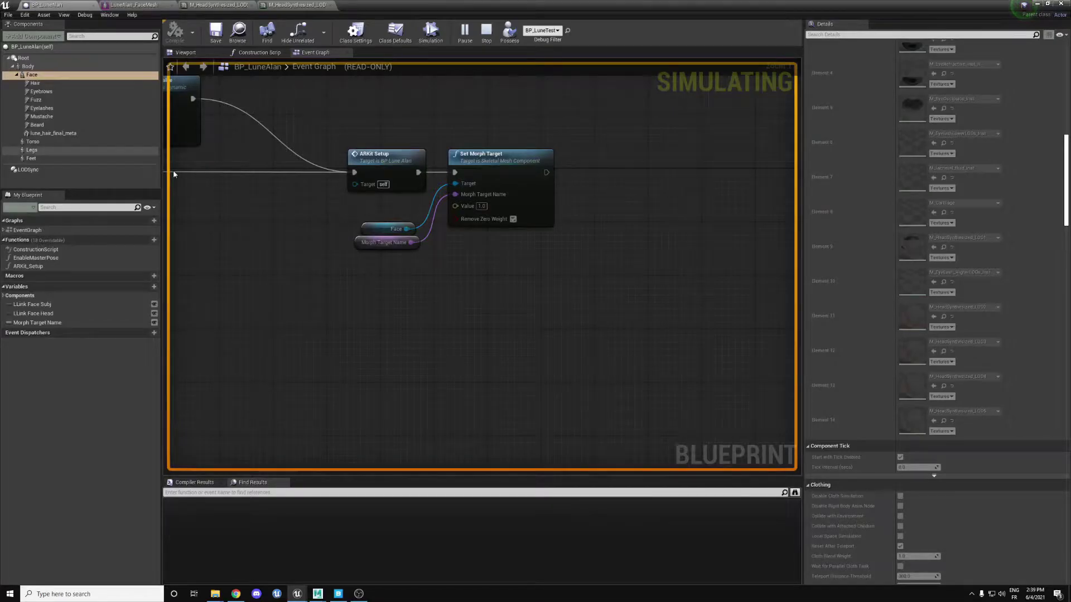
Stop the running simulation and select the Face component of the BP_LuneAlan blueprint.
left_click(258, 230)
key("Escape")
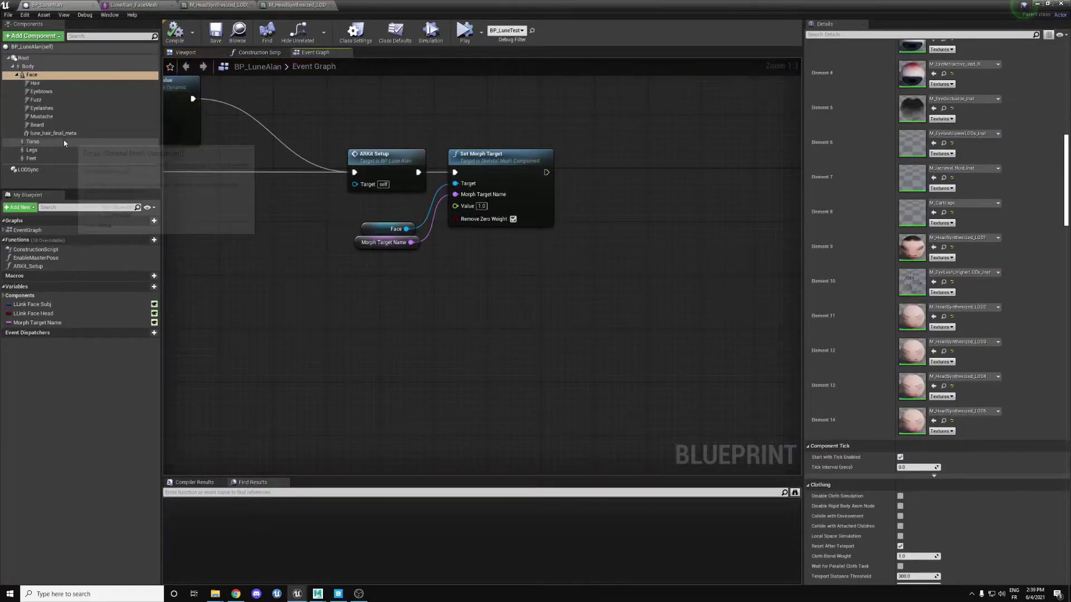
left_click(53, 77)
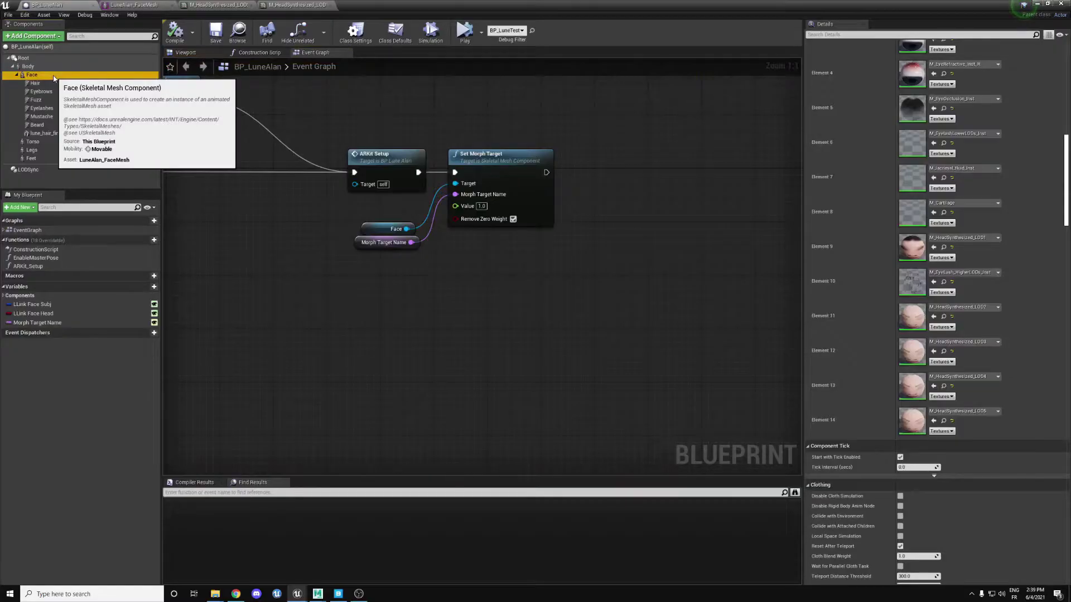
Locate the Face component's skeletal mesh asset and open LuneAlan_FaceMesh in a maximized mesh editor.
scroll(835, 186, "up", 8)
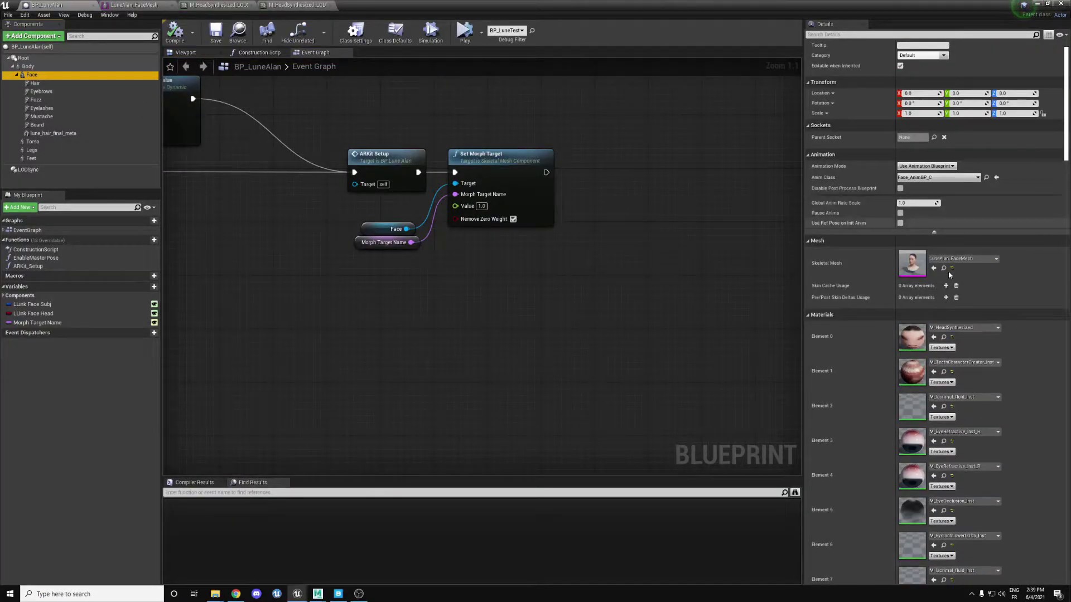
left_click_drag(511, 6, 323, 60)
double_click(575, 468)
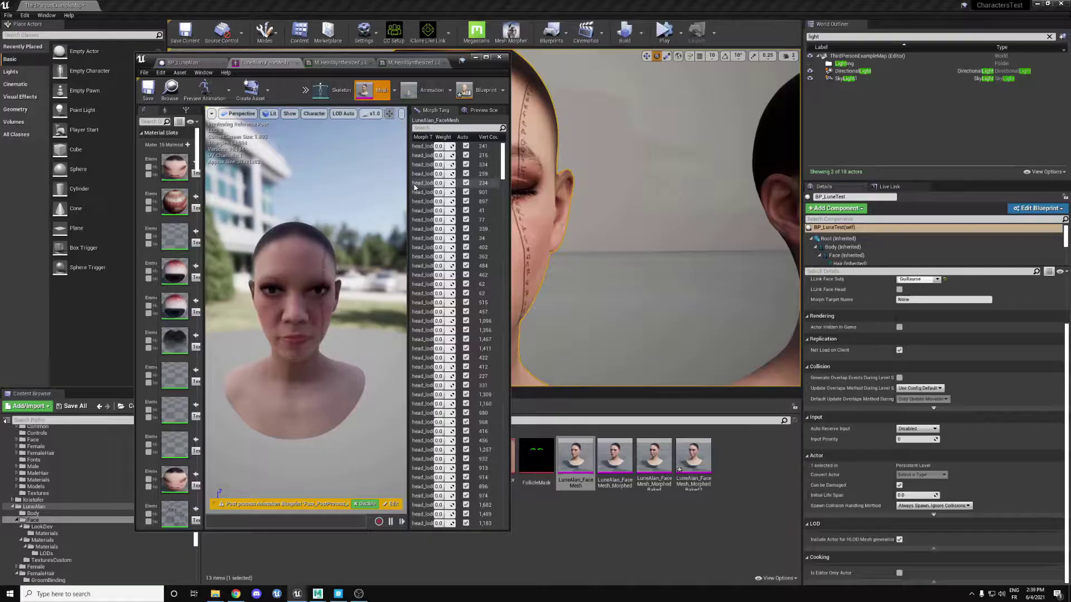
left_click_drag(501, 175, 505, 205)
left_click_drag(383, 307, 377, 272)
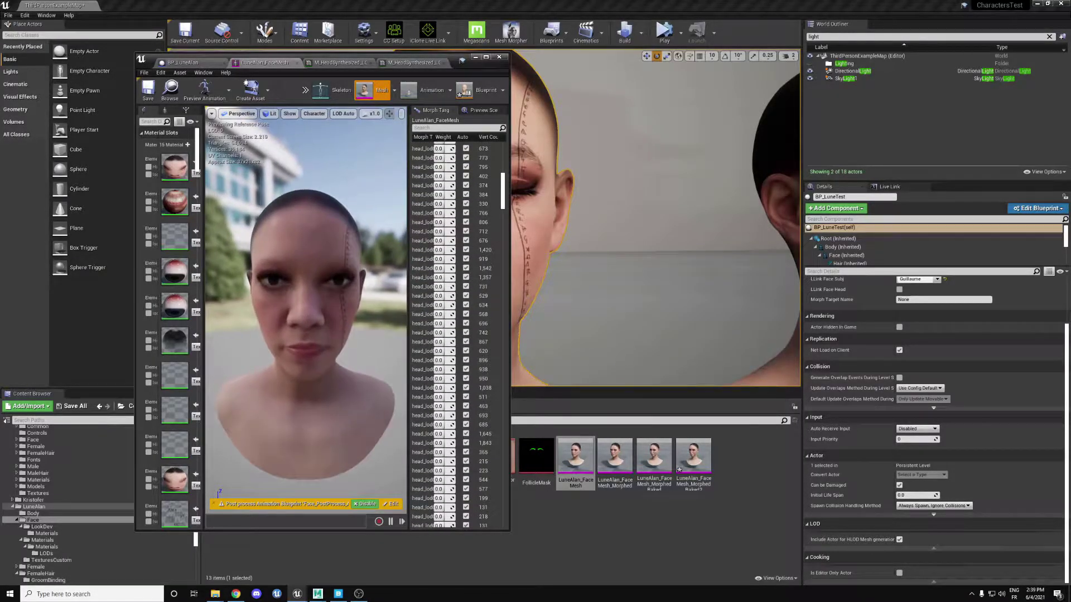
mouse_move(570, 461)
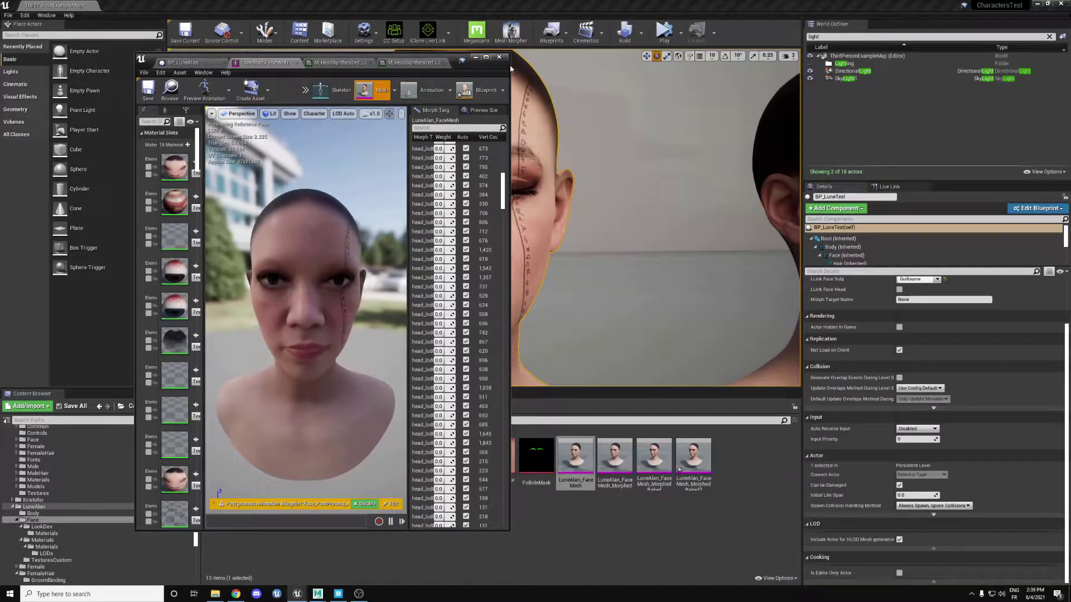
left_click(486, 58)
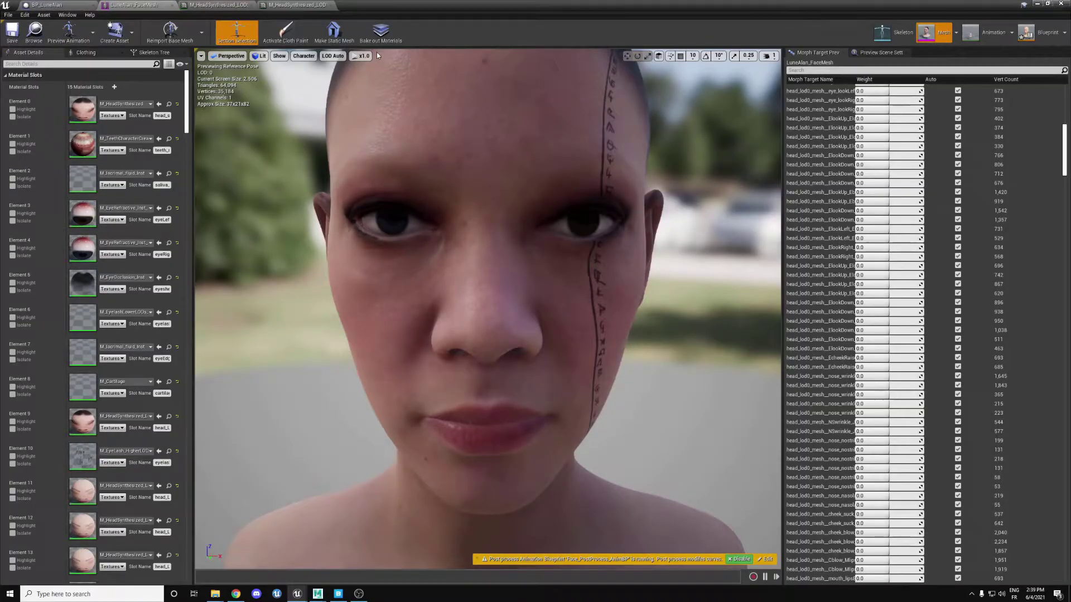
Make a static mesh from the face mesh's current pose, named MetahumanStaticMesh, in the Meshes folder.
left_click(337, 34)
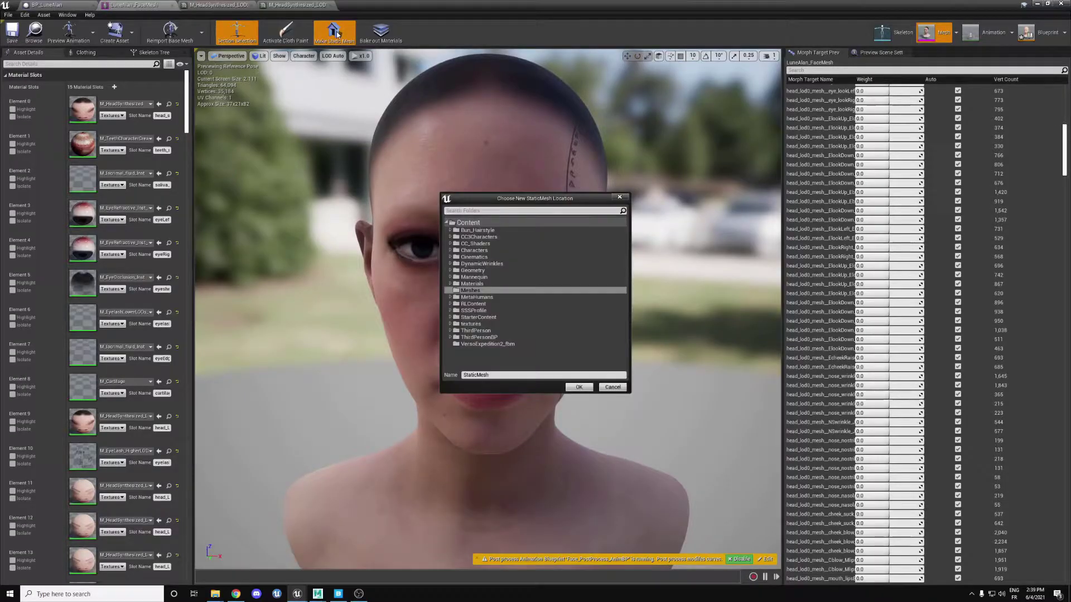
left_click(483, 291)
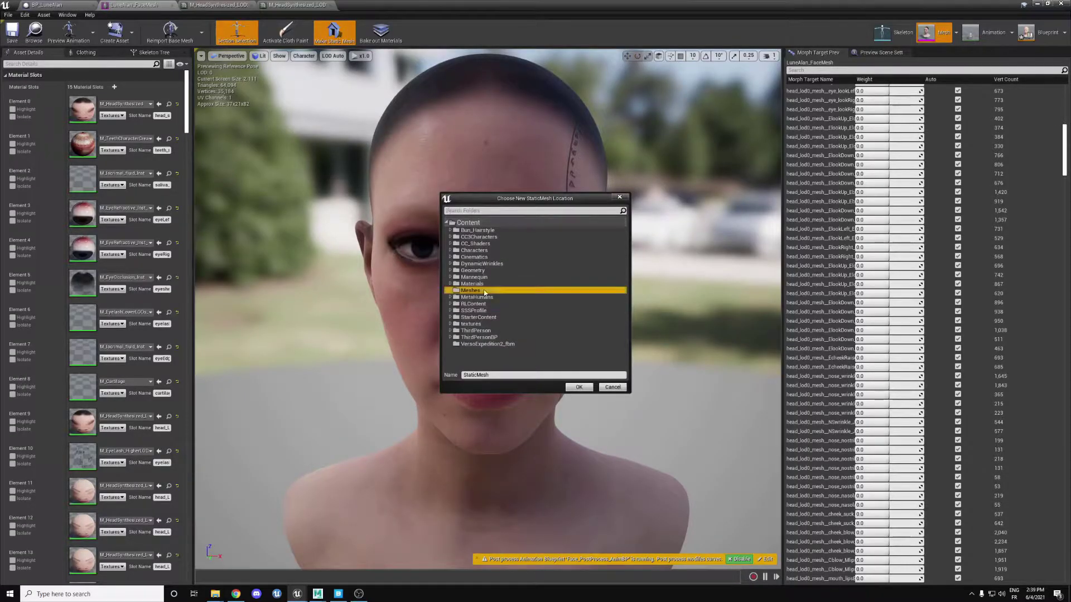
left_click(494, 374)
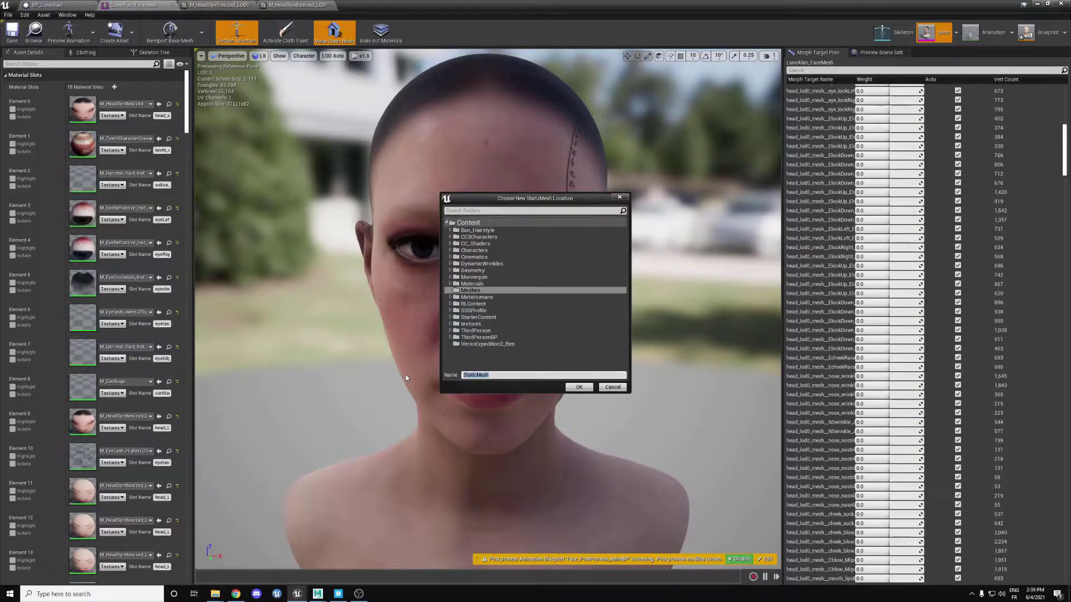
type("MetahumanStaticMesh")
left_click(577, 389)
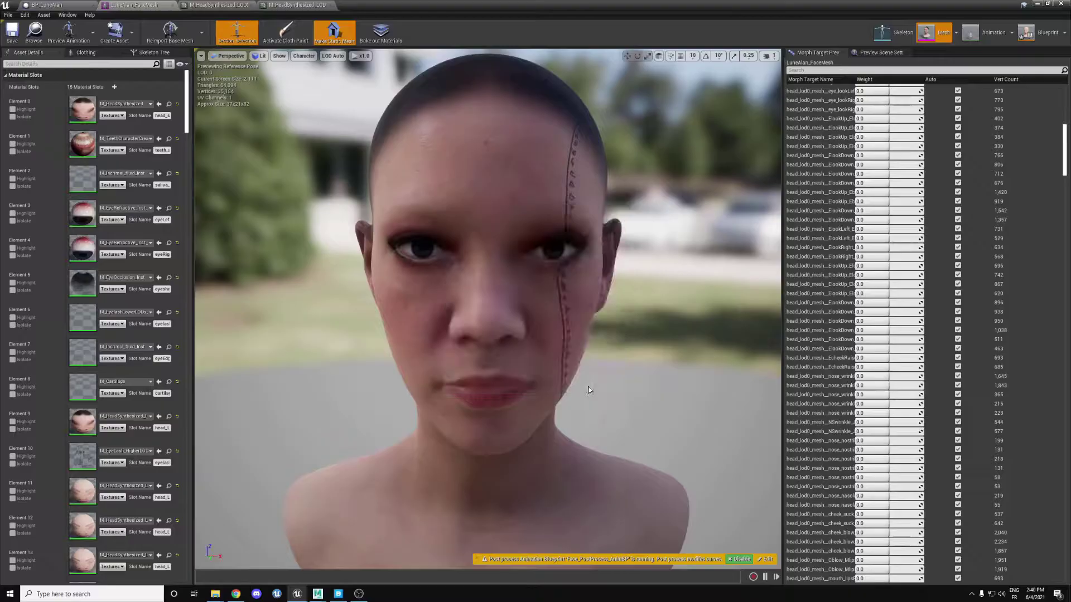
Find MetahumanStaticMesh in the project's Content/Meshes folder and open it in a maximized static mesh editor.
double_click(495, 7)
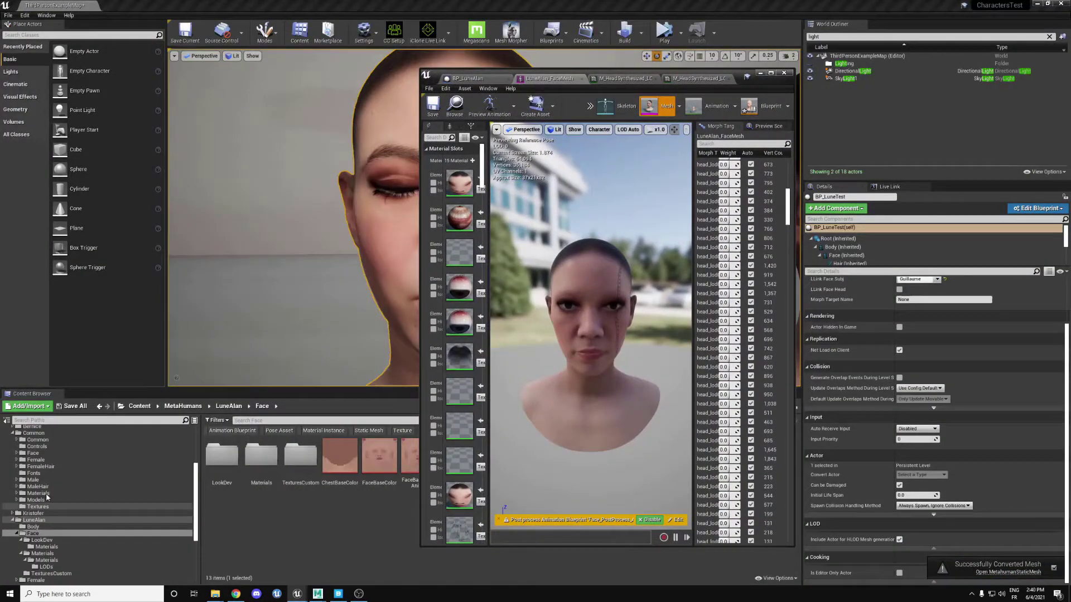
left_click(8, 487)
left_click(162, 504)
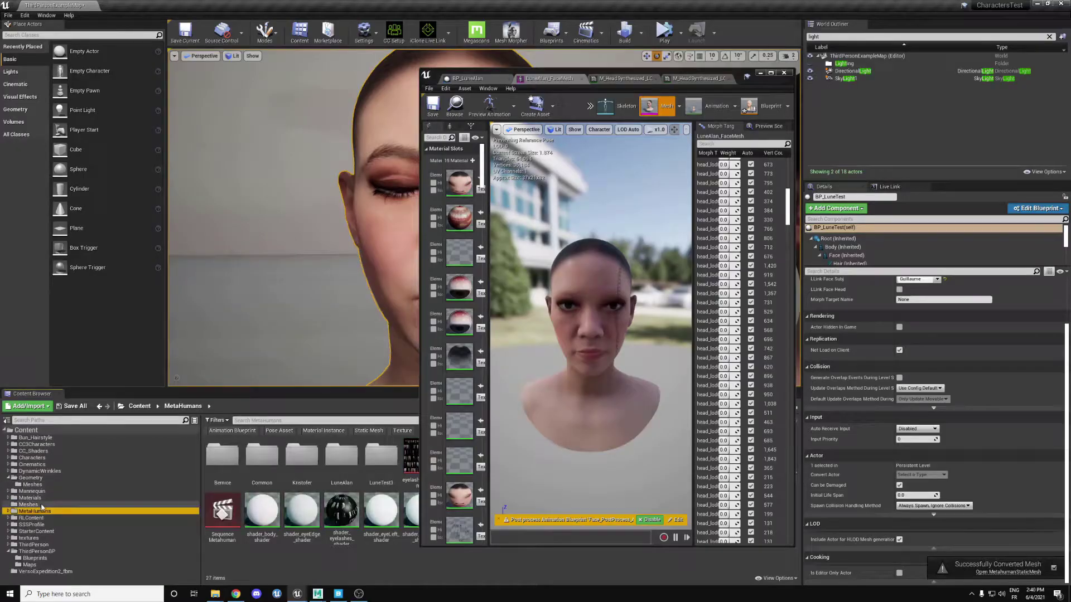
left_click(759, 72)
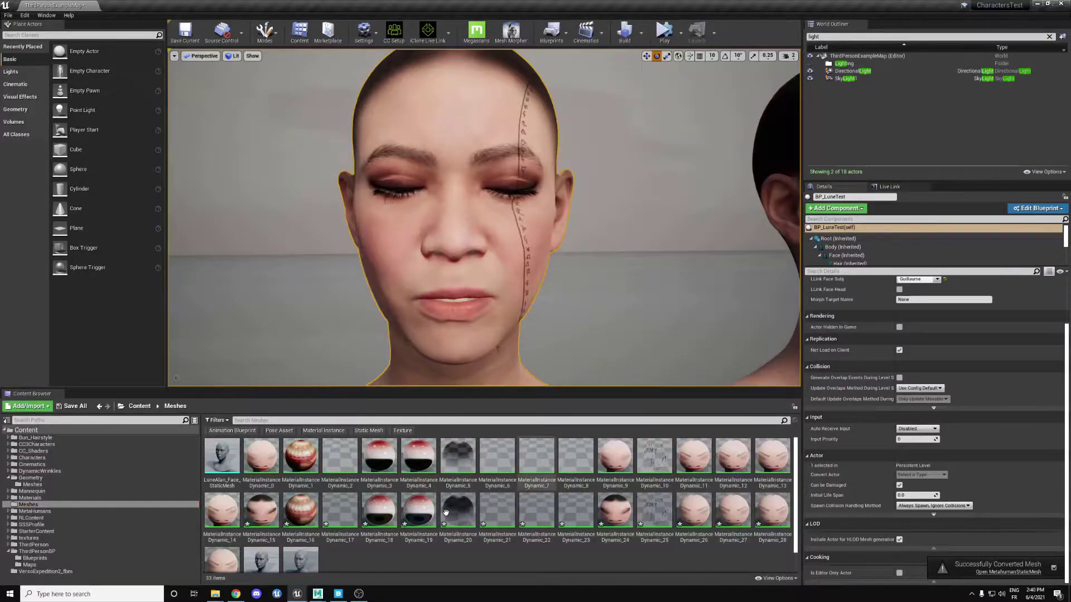
scroll(391, 516, "down", 1)
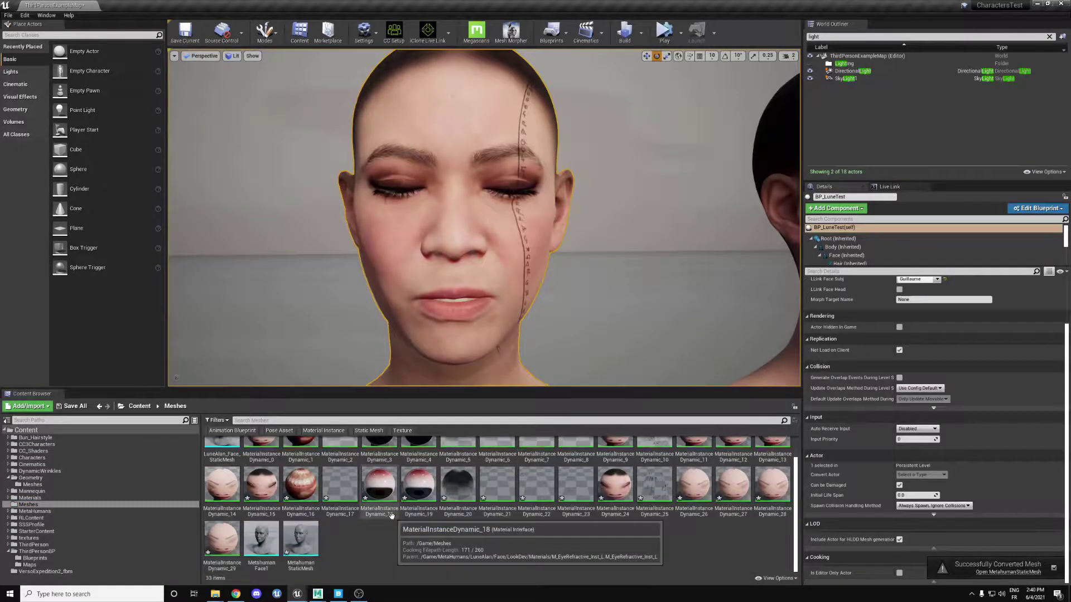
double_click(303, 549)
left_click(771, 73)
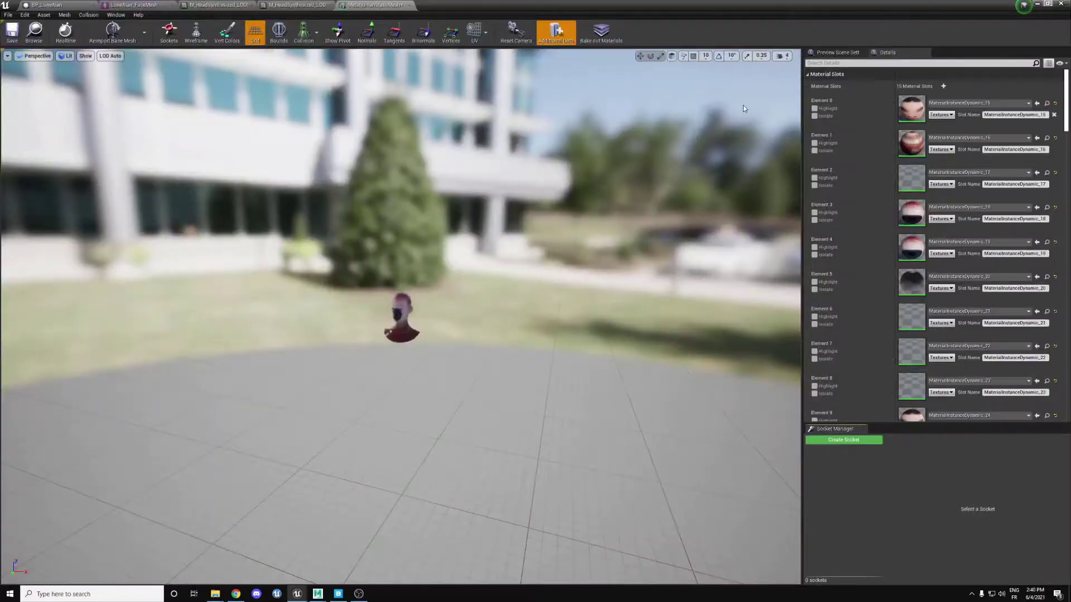
Filter the static mesh details by "lod" and set the displayed level of detail to LOD 0.
right_click_drag(744, 109, 755, 109)
key("w")
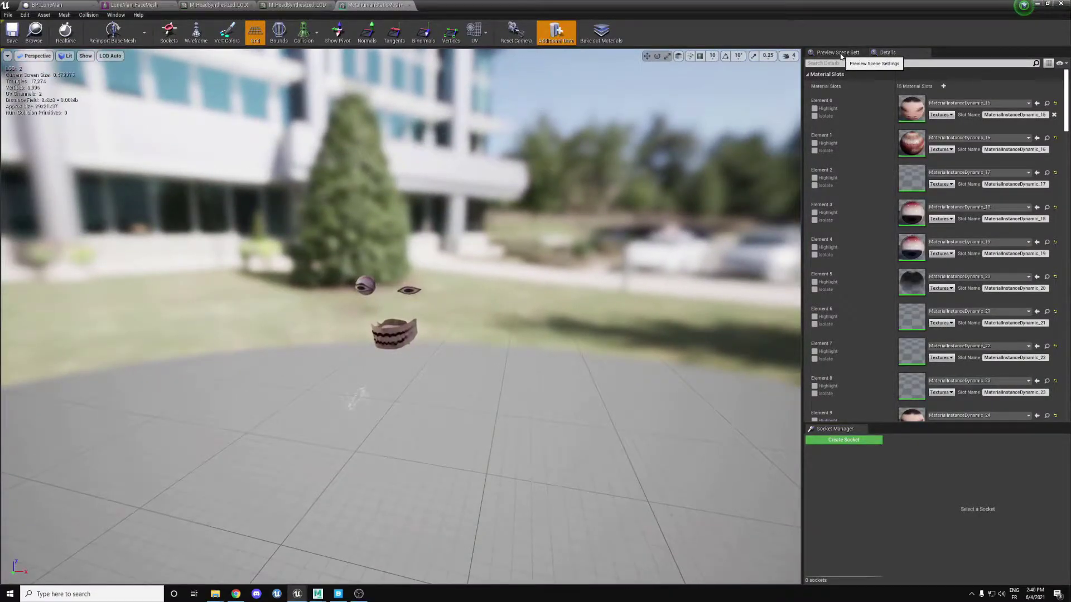
left_click(840, 63)
type("lod")
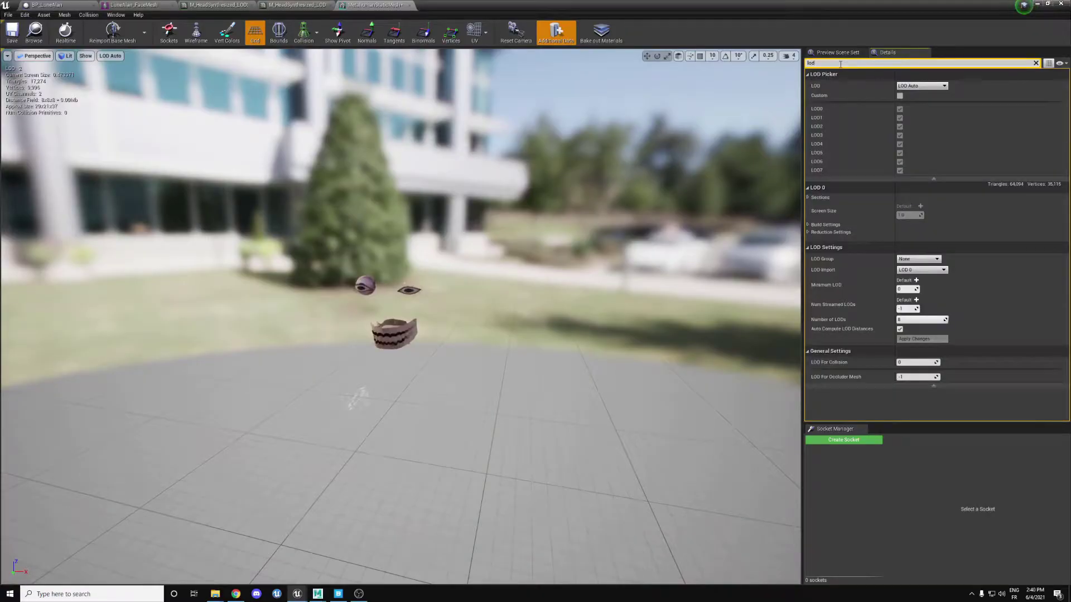
left_click(922, 85)
left_click(926, 101)
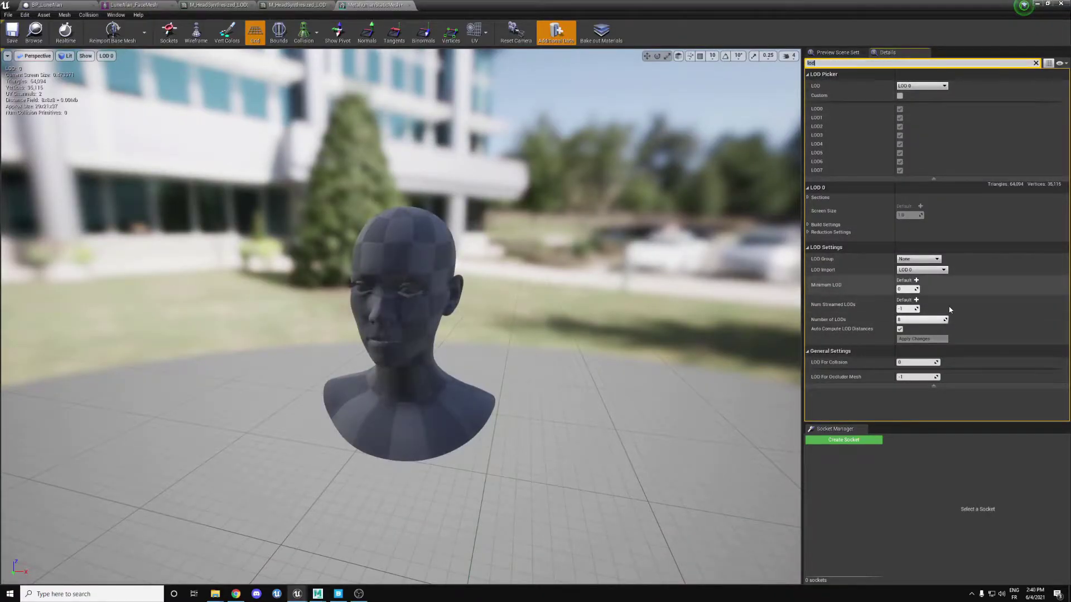
Reduce the static mesh's number of LODs to 1, apply the change and save the asset.
left_click(917, 338)
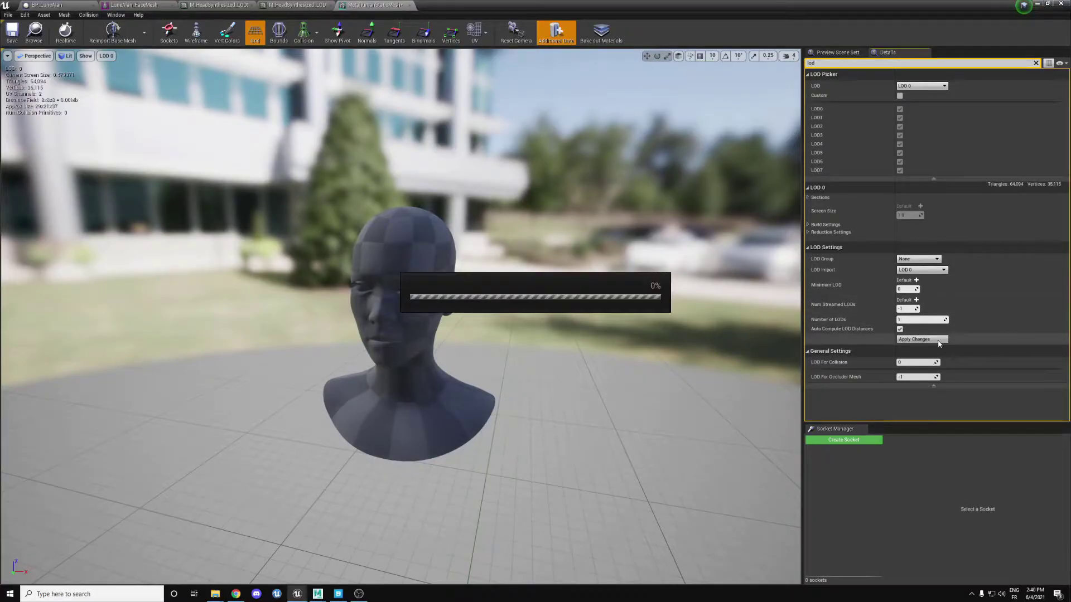
left_click(17, 34)
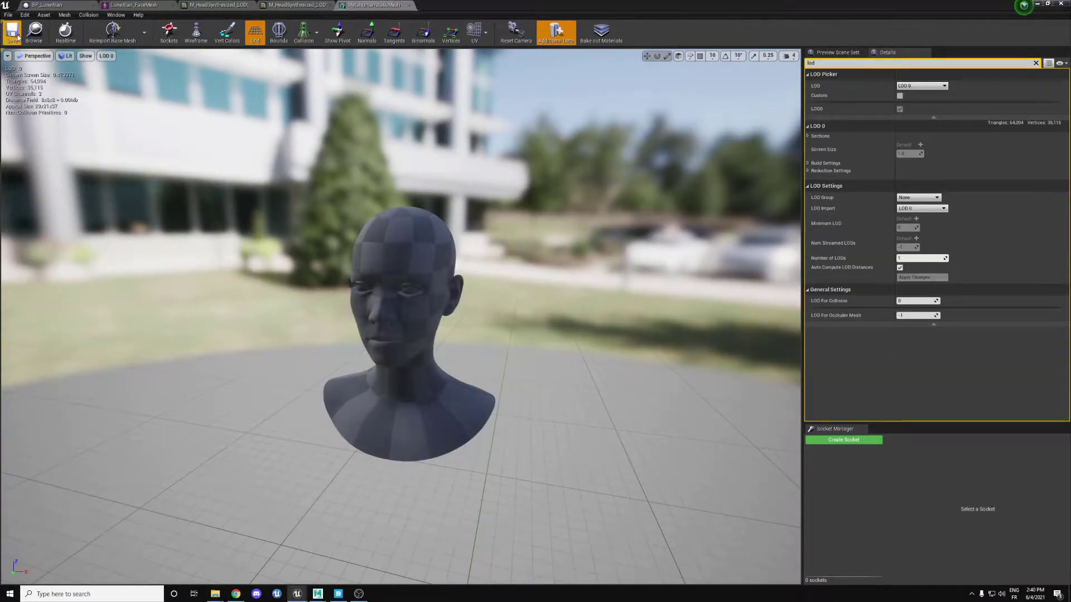
right_click_drag(601, 181, 606, 196)
left_click_drag(558, 334, 558, 326)
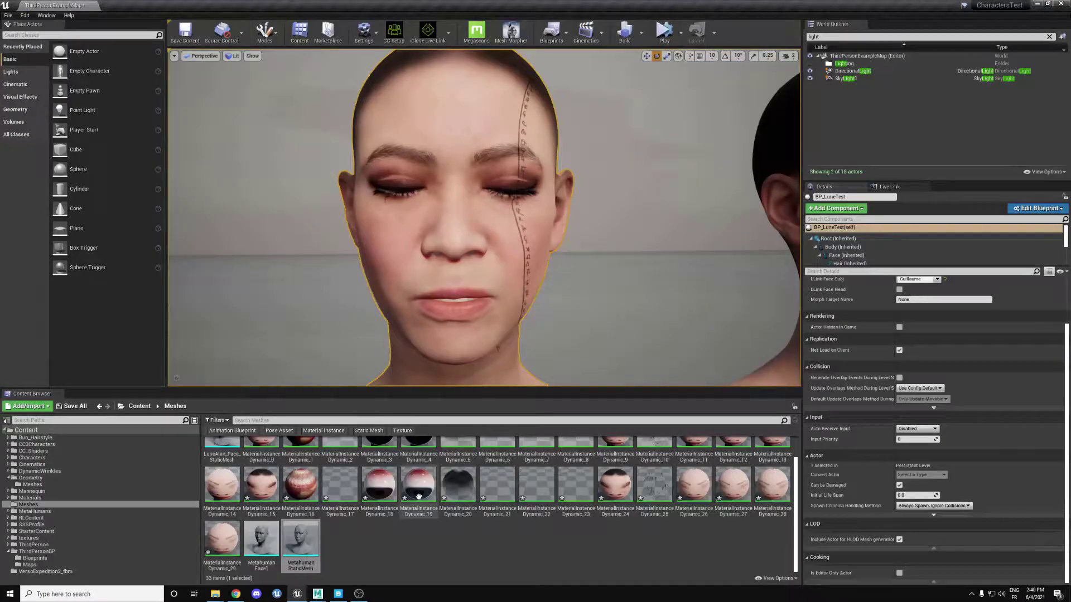
Start exporting the MetahumanStaticMesh asset as an FBX file named MetahumanStaticMesh into the Documents/Tuto folder.
left_click(301, 535)
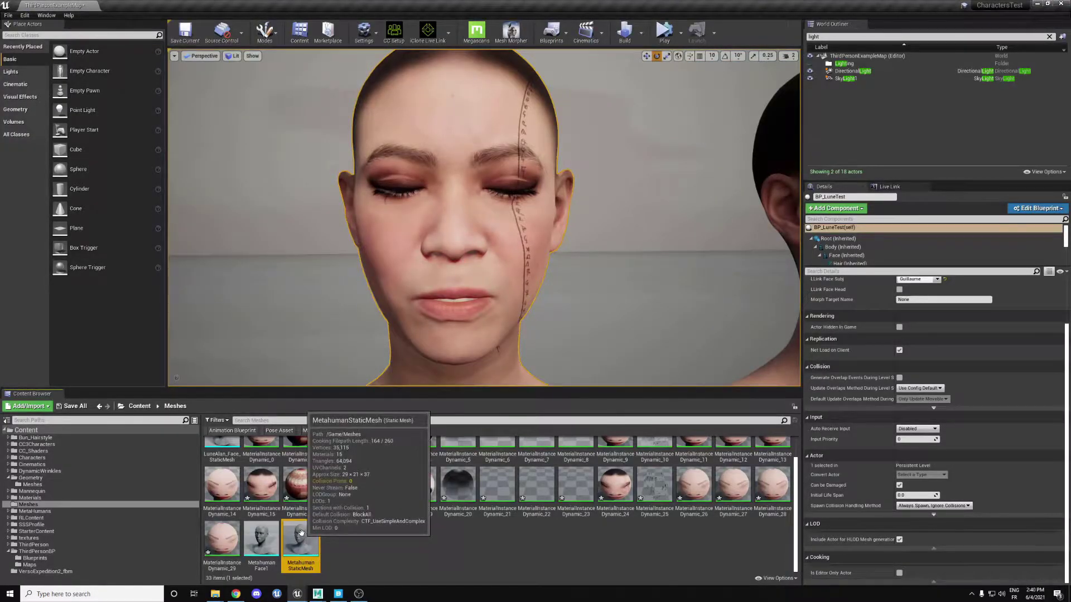
right_click(295, 535)
mouse_move(386, 408)
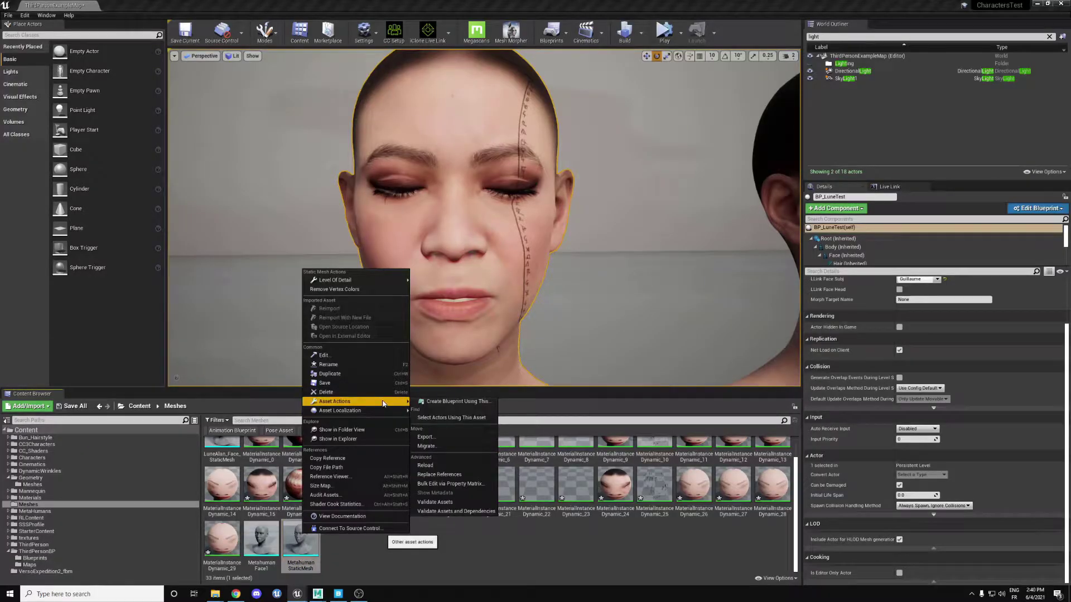
left_click(424, 436)
scroll(35, 72, "up", 2)
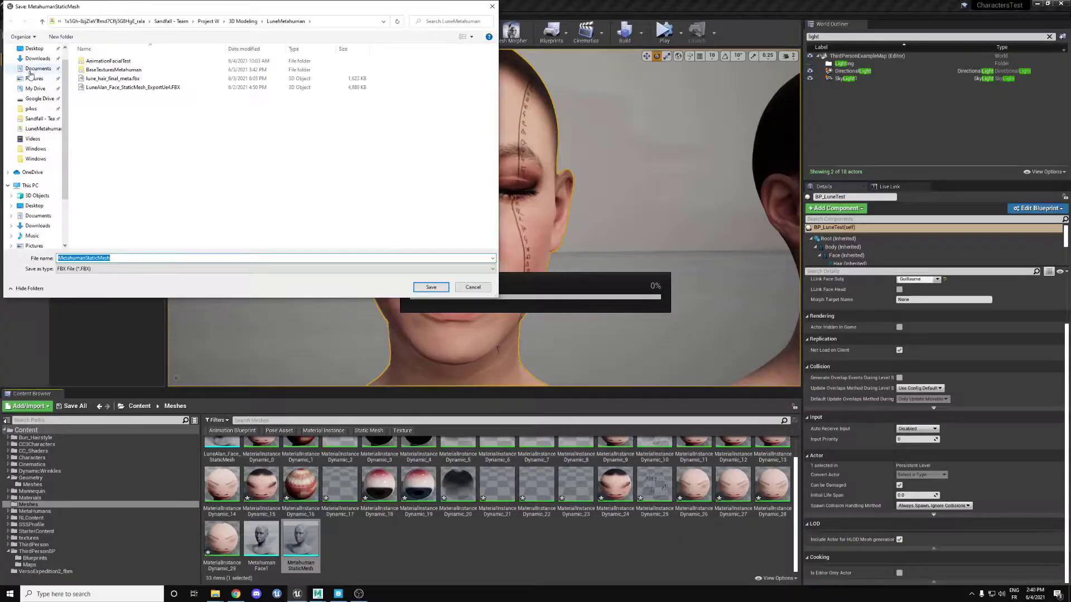
left_click(38, 68)
double_click(103, 183)
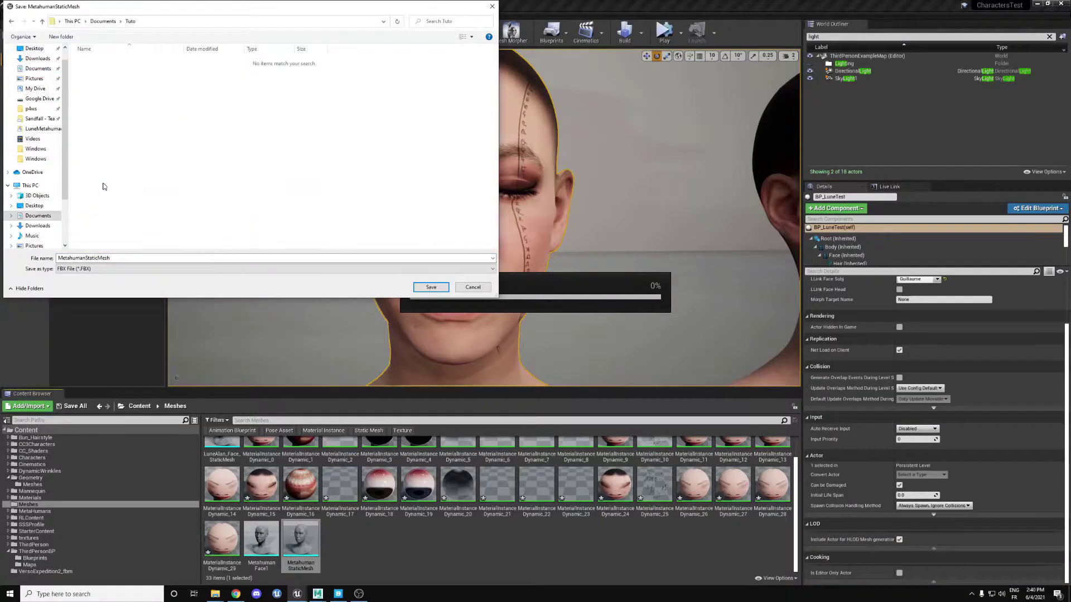
double_click(126, 258)
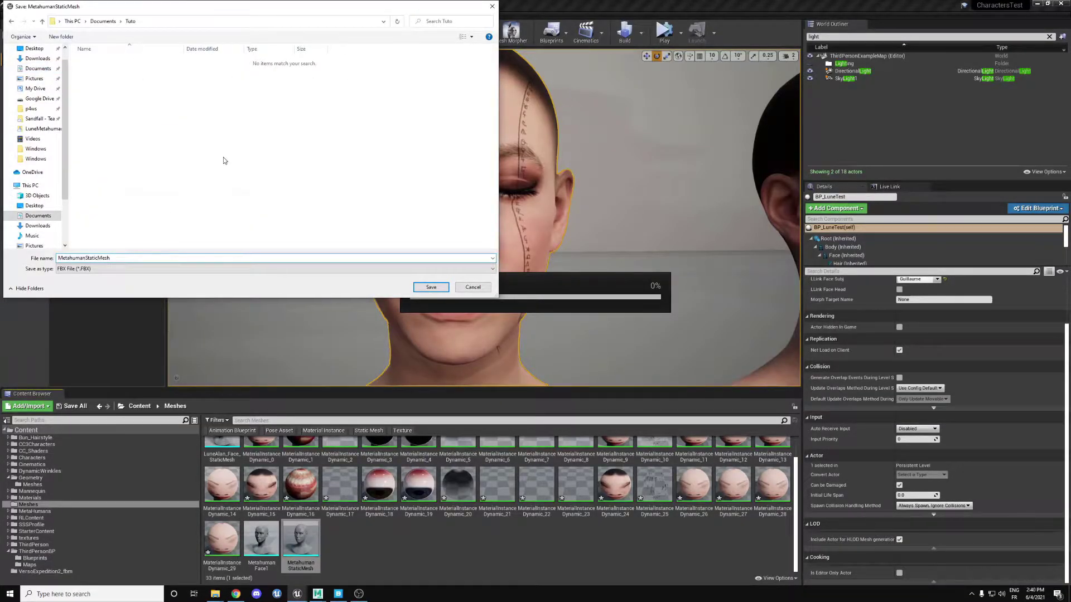
left_click(431, 288)
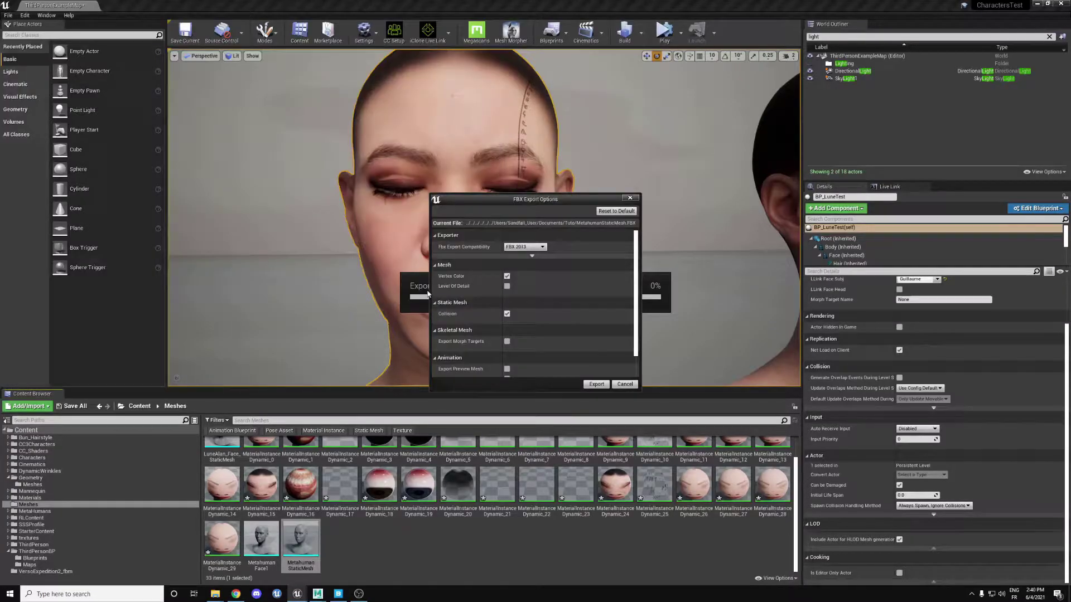
Review the FBX export options and export with FBX 2013 compatibility, vertex color and collision enabled.
scroll(597, 279, "down", 1)
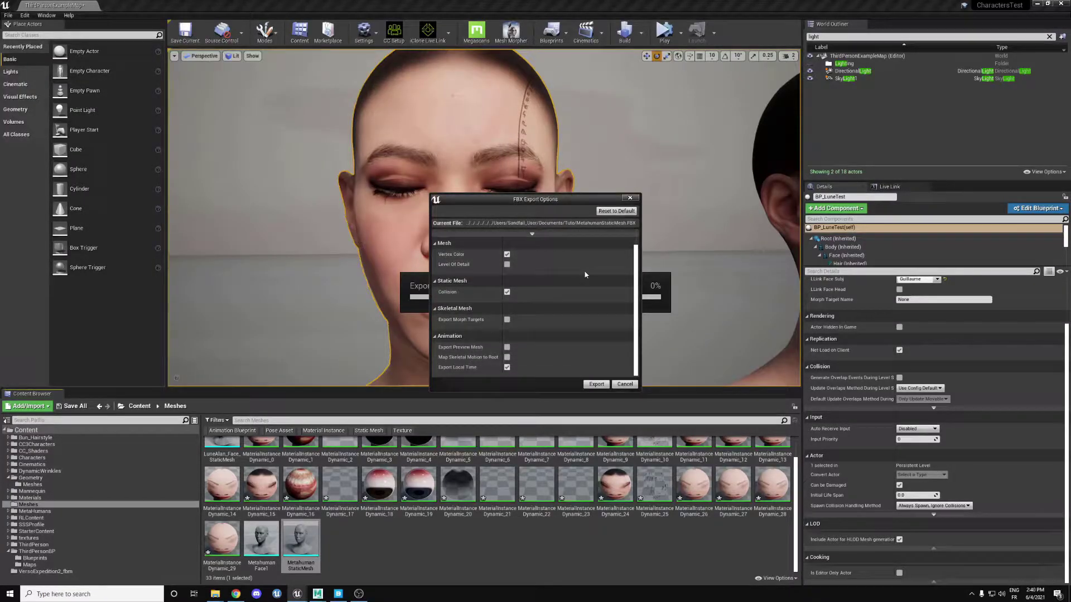
scroll(585, 275, "up", 1)
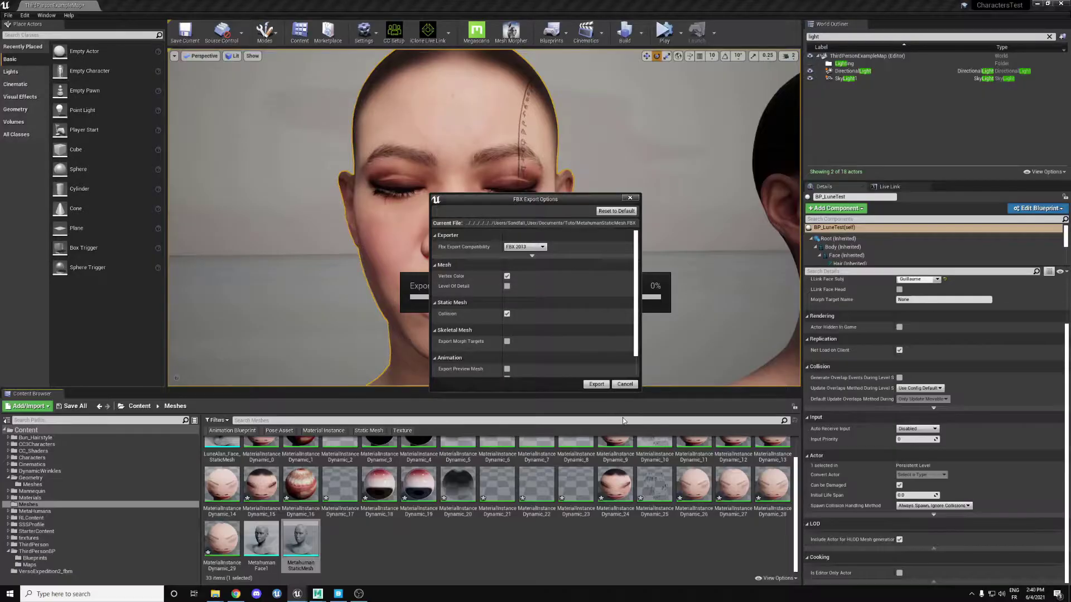
left_click(596, 385)
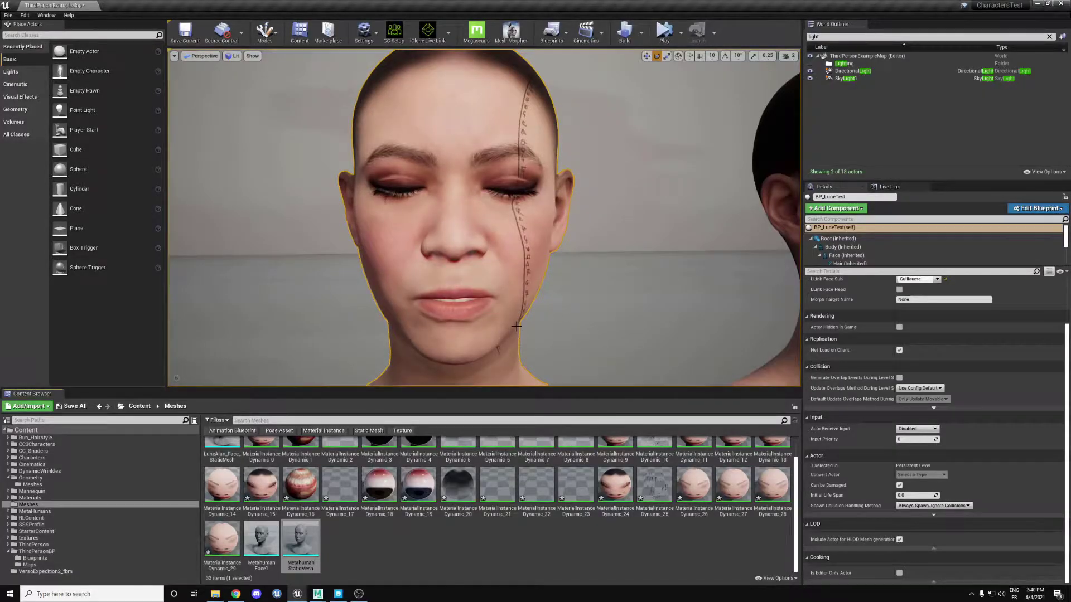
Switch to Maya and import MetahumanStaticMesh.FBX from the Documents/Tuto folder into the empty scene.
left_click(351, 573)
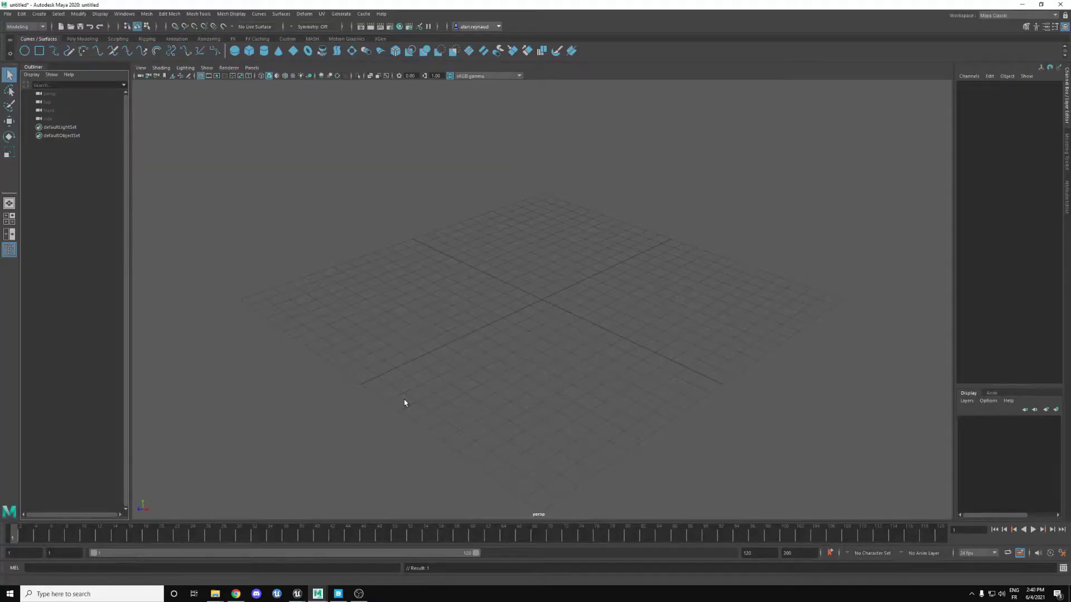
key("super+e")
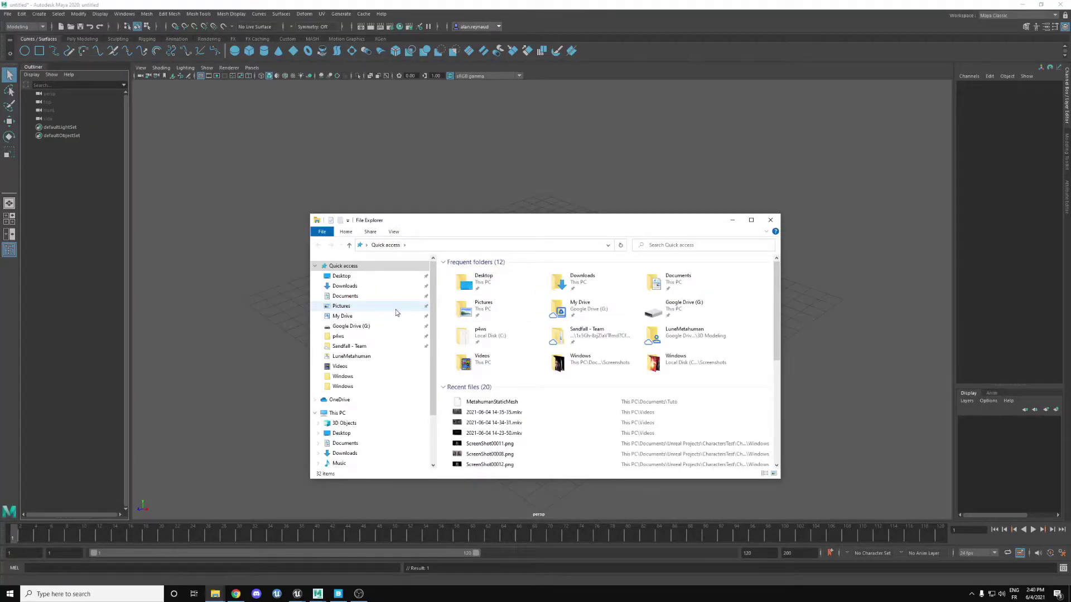
left_click(372, 297)
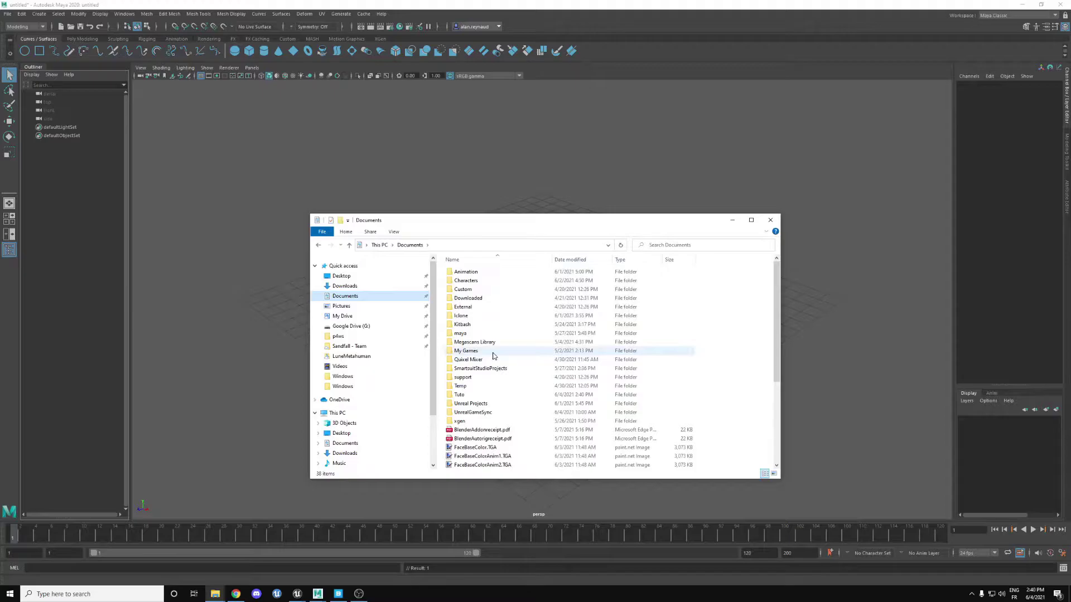
double_click(476, 395)
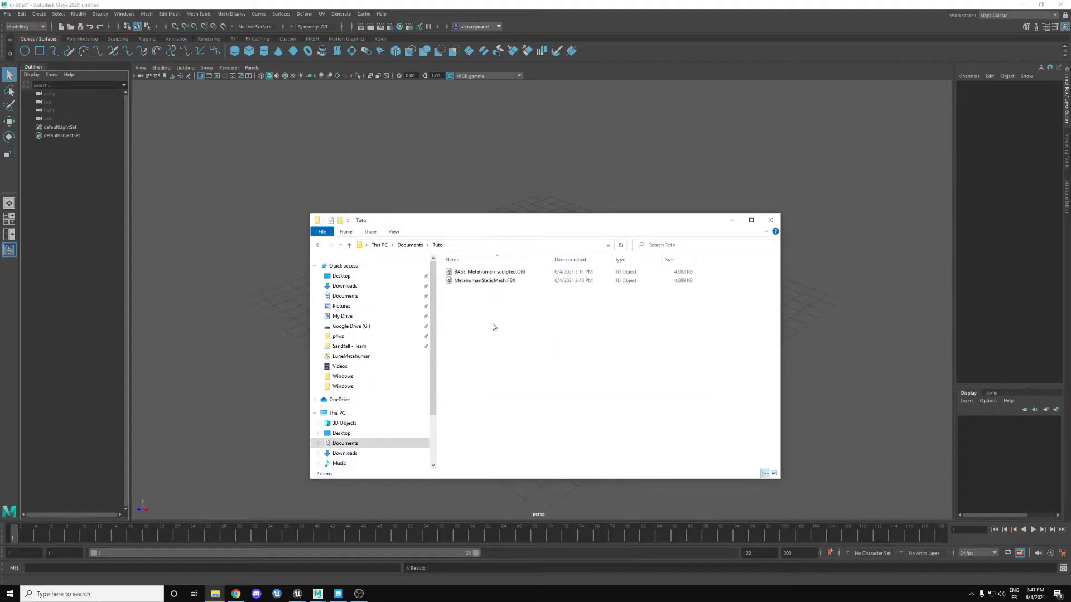
left_click(489, 281)
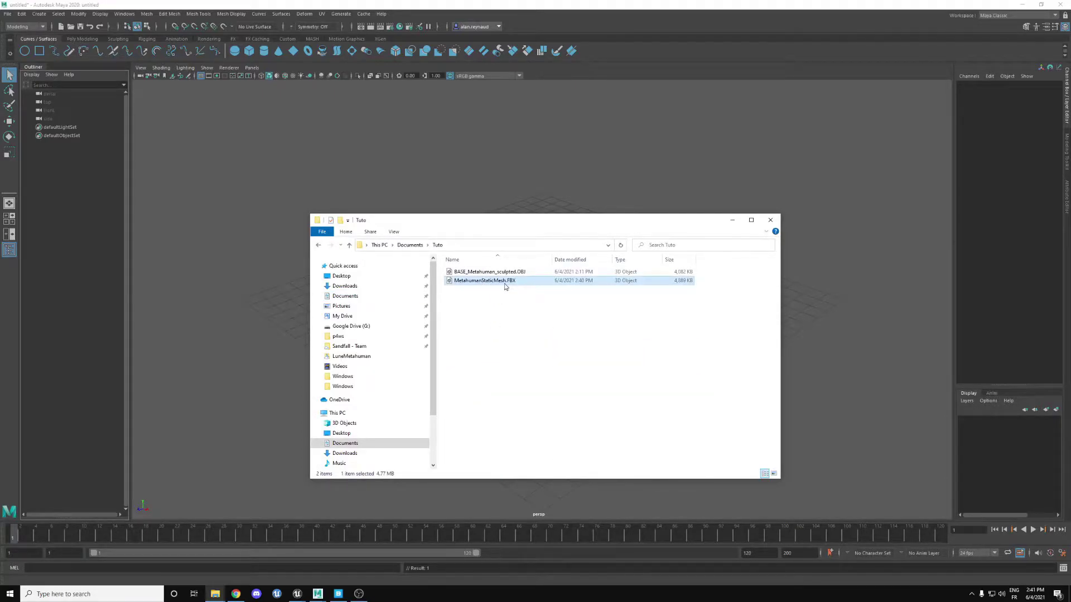
left_click_drag(516, 286, 544, 179)
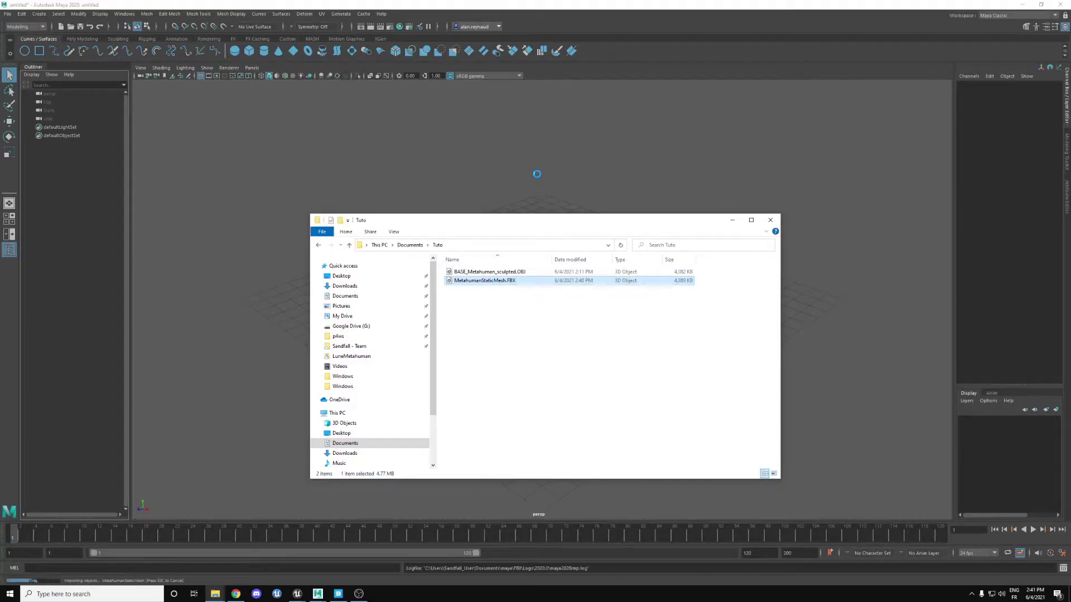
left_click(733, 221)
Run Cleanup on the imported head mesh to fix nonmanifold geometry, using the Normals and geometry option.
scroll(635, 208, "down", 5)
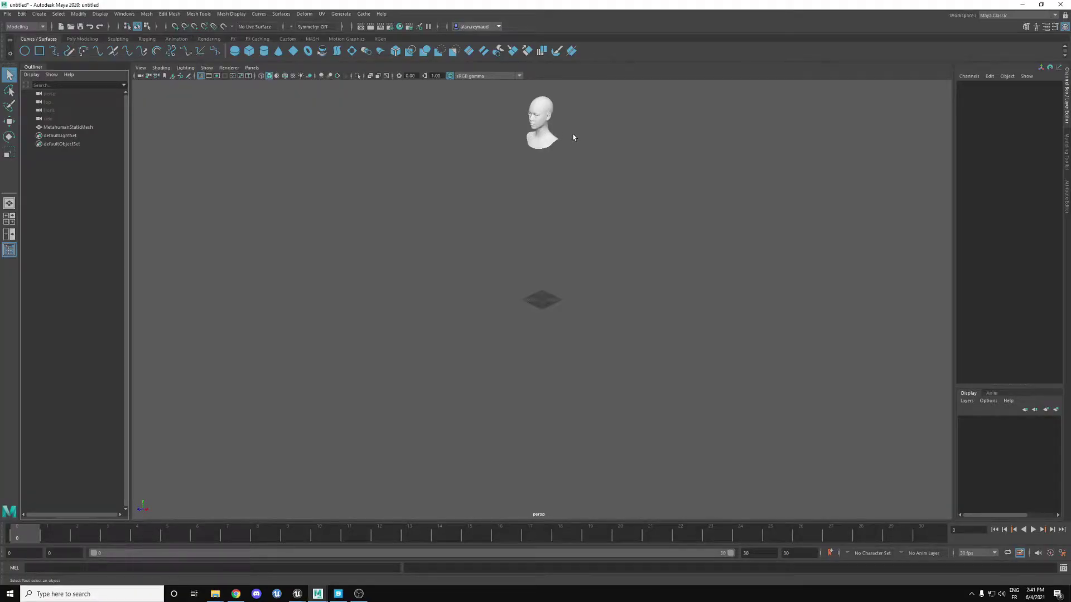
left_click(550, 133)
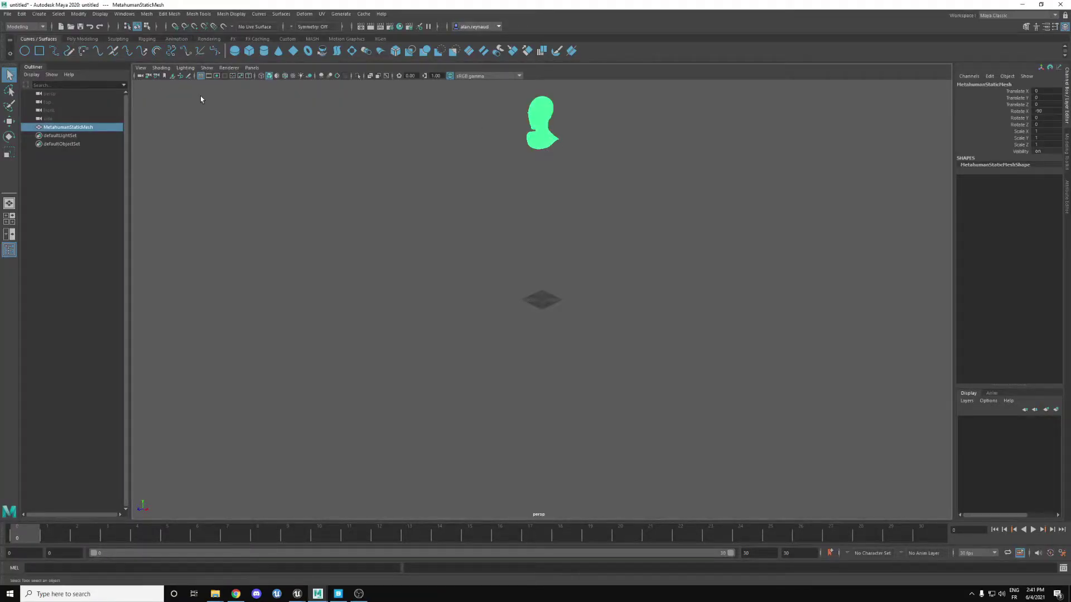
left_click(147, 14)
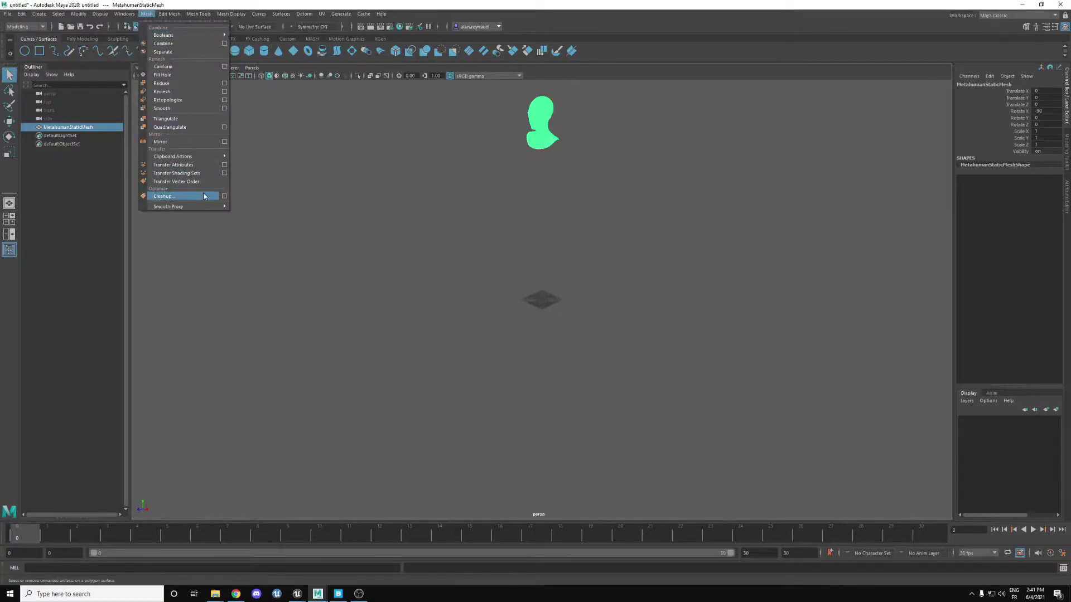
left_click(223, 196)
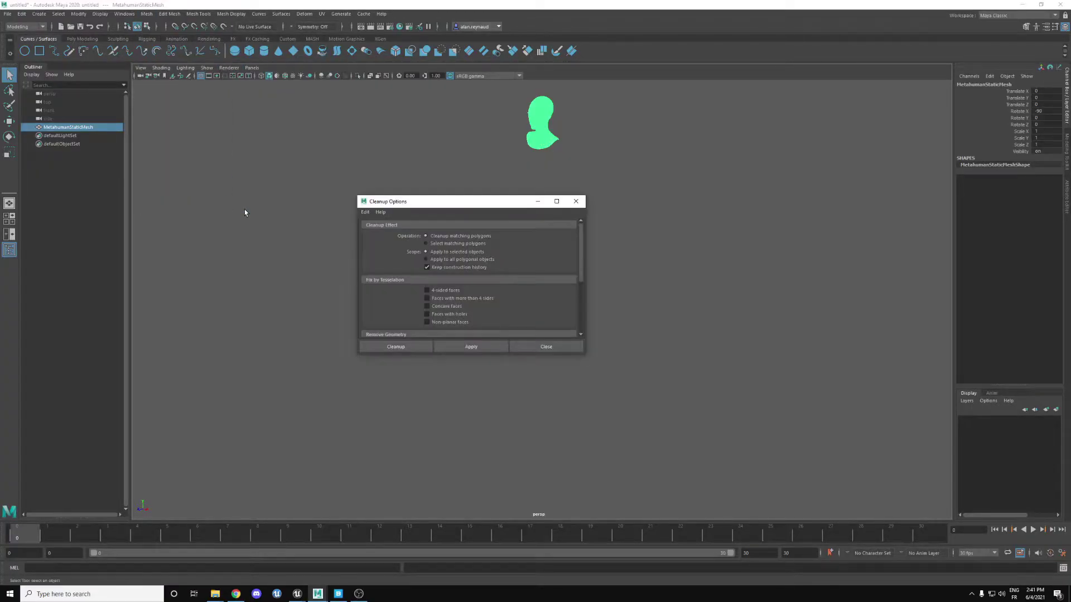
scroll(494, 300, "down", 3)
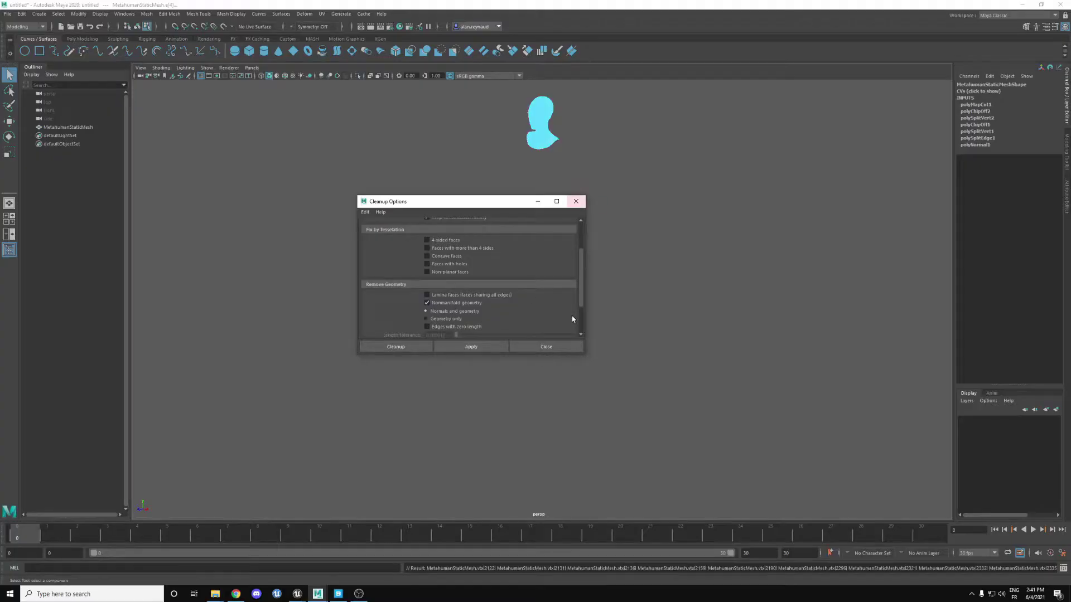
left_click(576, 201)
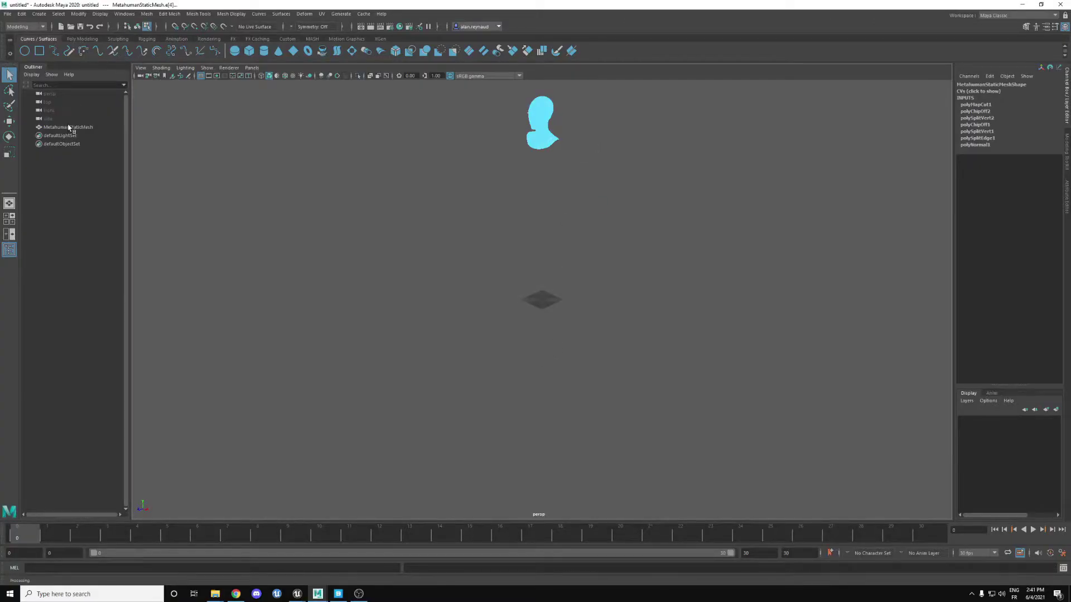
Export the selected MetahumanStaticMesh as an OBJ named Base_Head_Obj_Maya into Documents/Tuto, with all file-type options off.
left_click(69, 127)
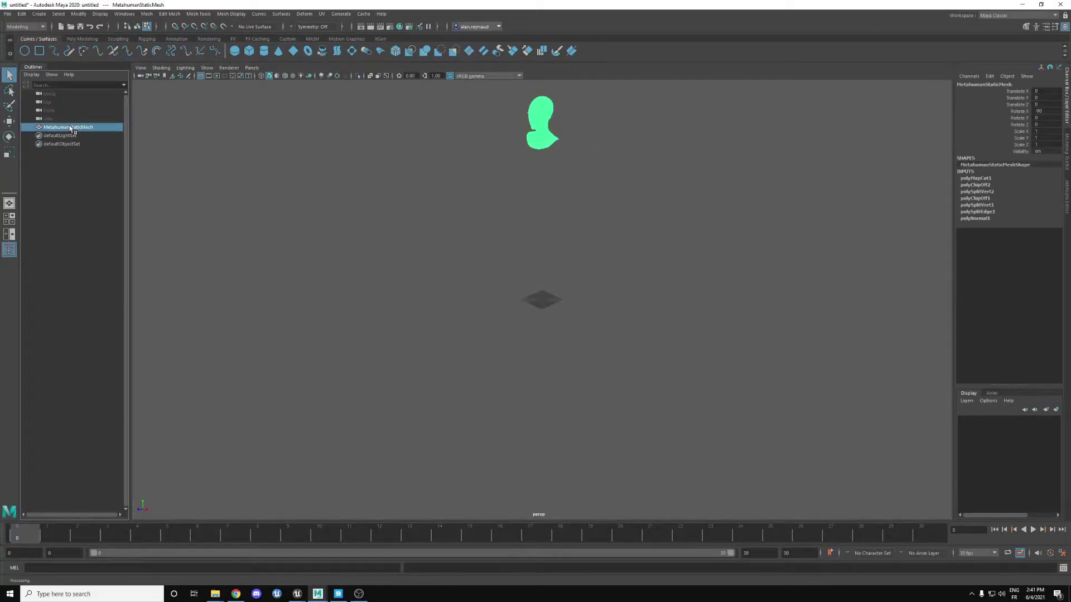
left_click(7, 14)
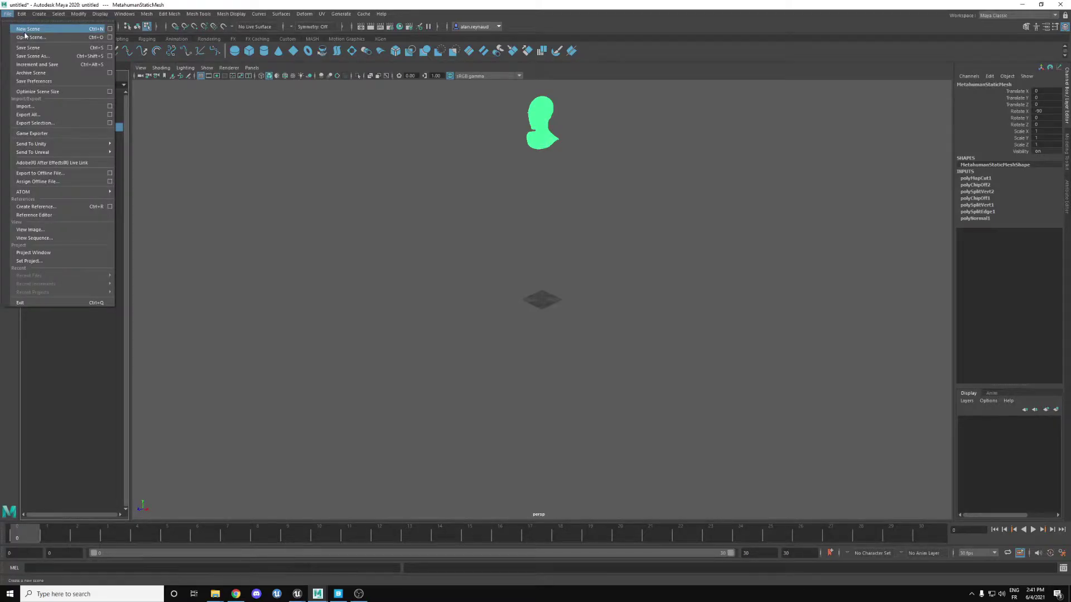
left_click(86, 125)
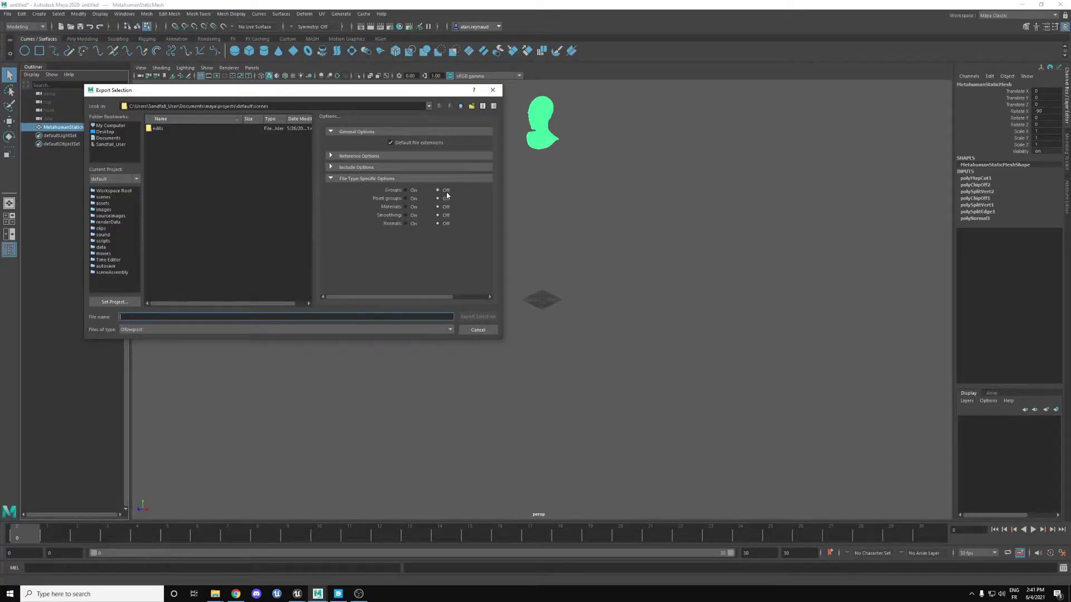
left_click(100, 138)
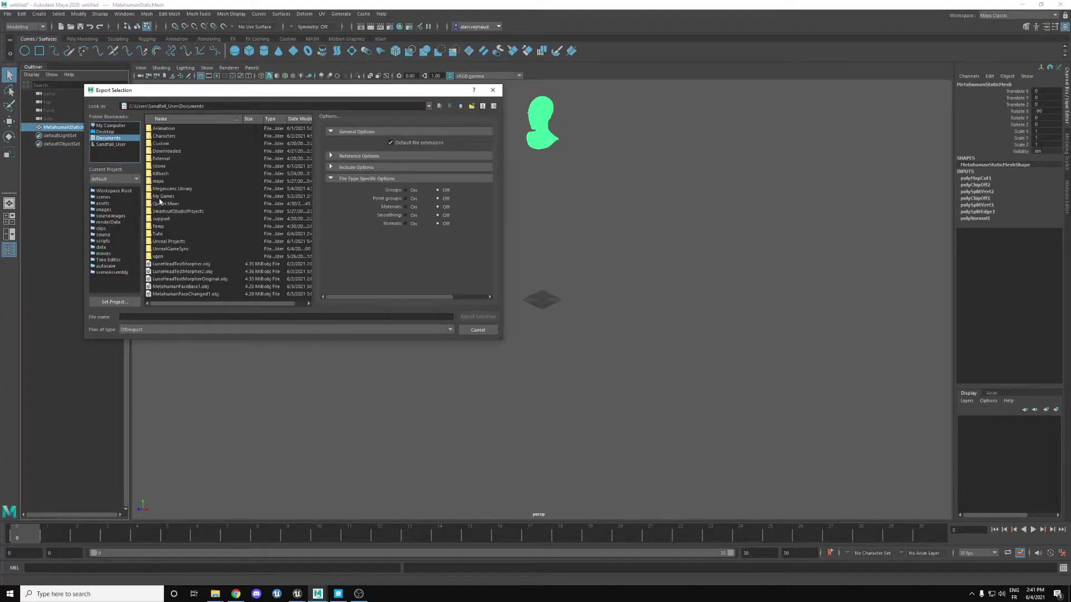
double_click(157, 234)
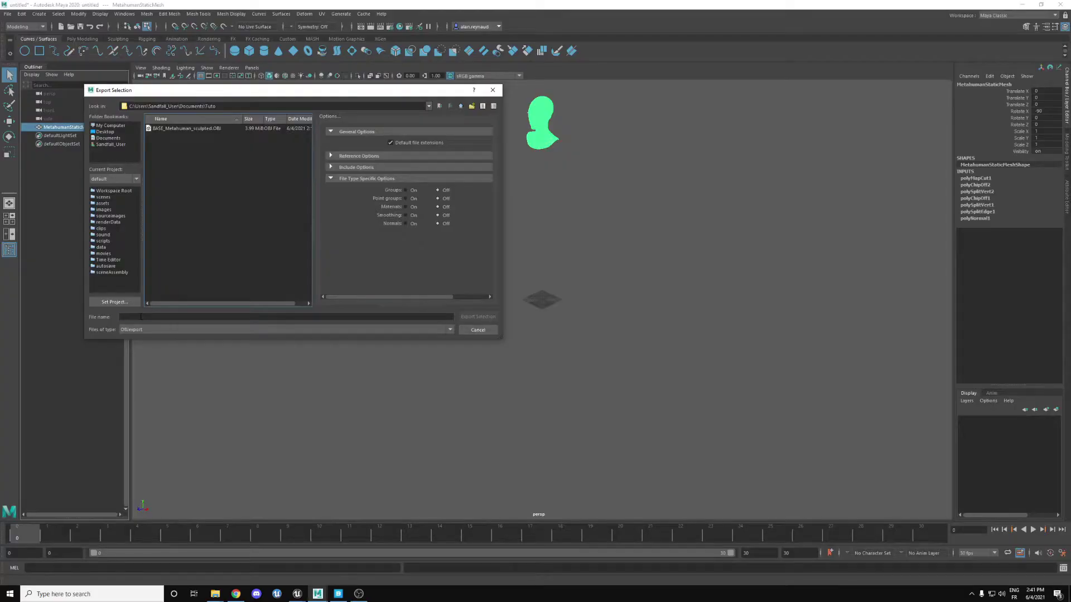
left_click(141, 316)
type("Base_")
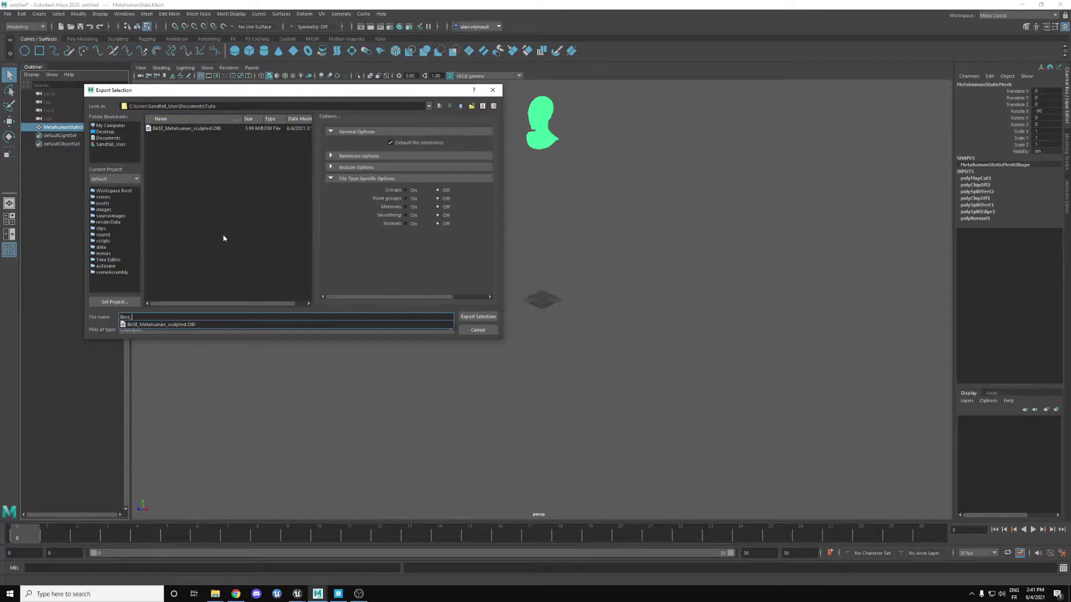
type("Head_Obj_Maya")
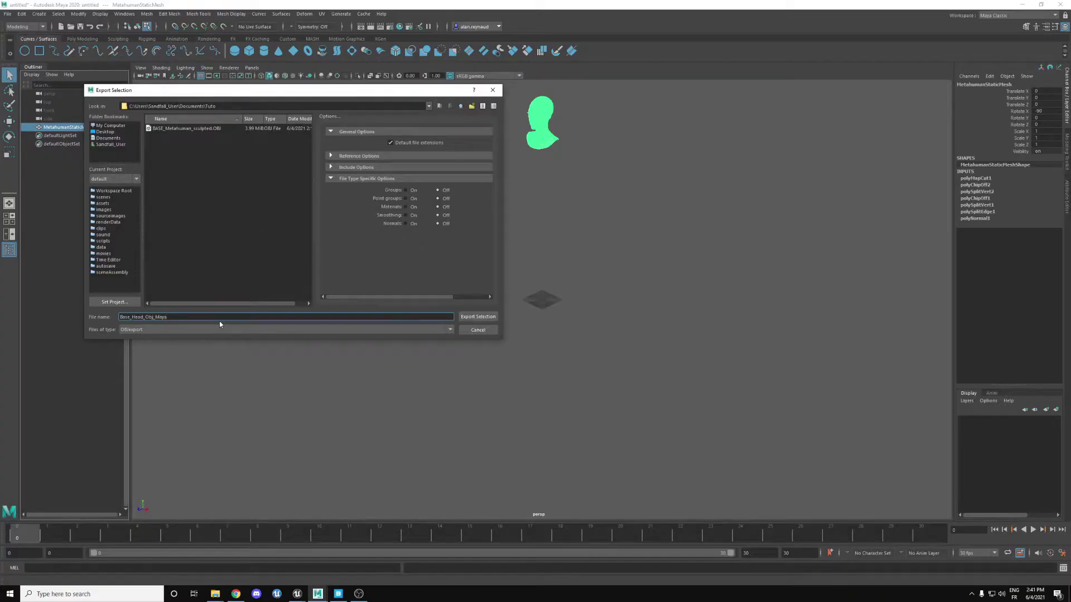
left_click(478, 317)
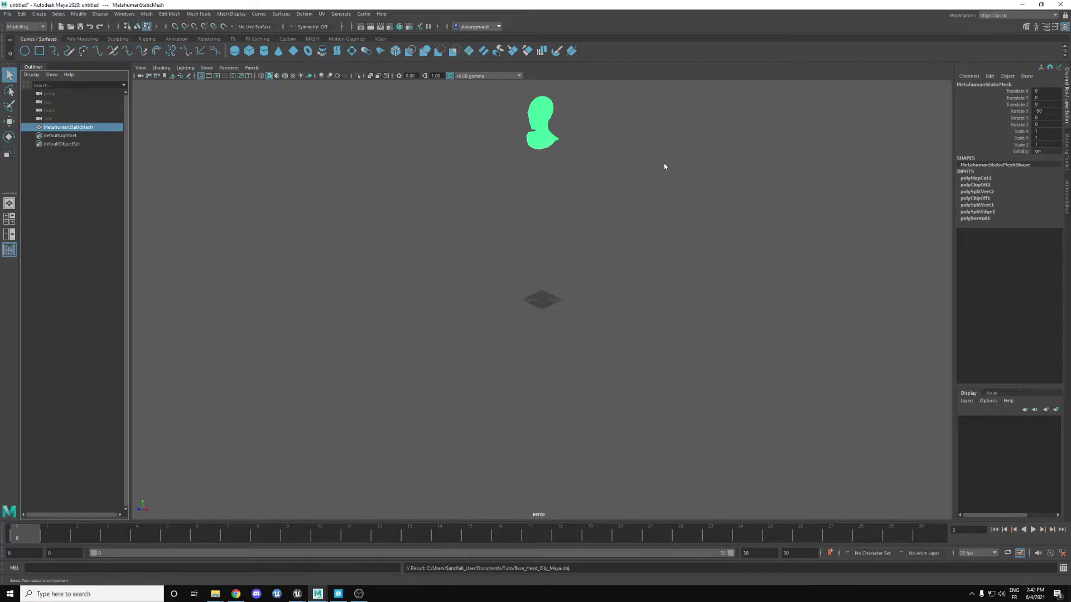
Bring up the Tuto folder in File Explorer and select Base_Head_Obj_Maya.obj.
mouse_move(214, 593)
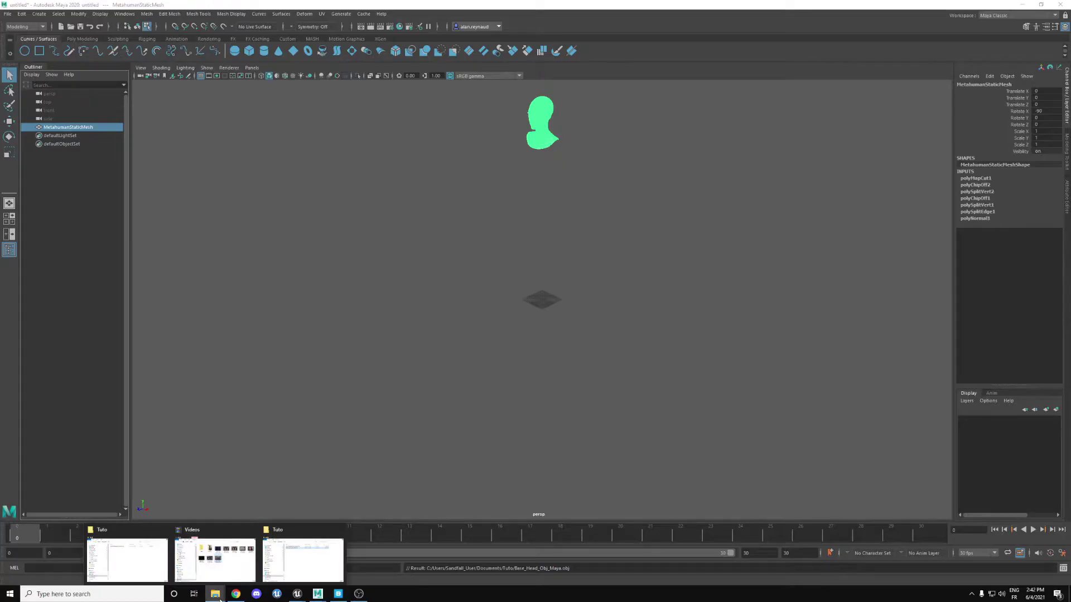
left_click(294, 571)
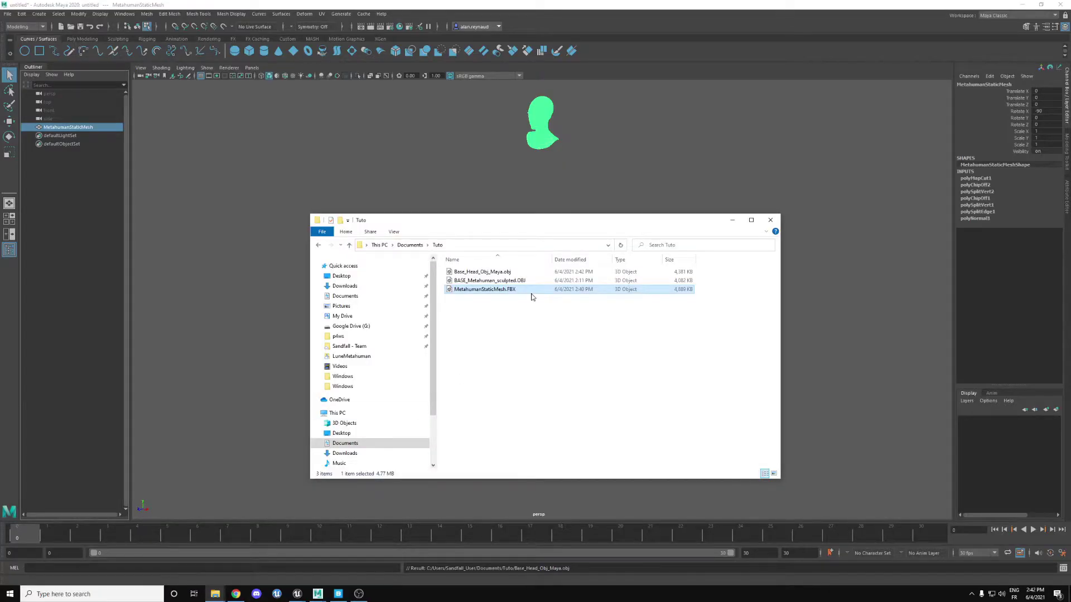
left_click(516, 274)
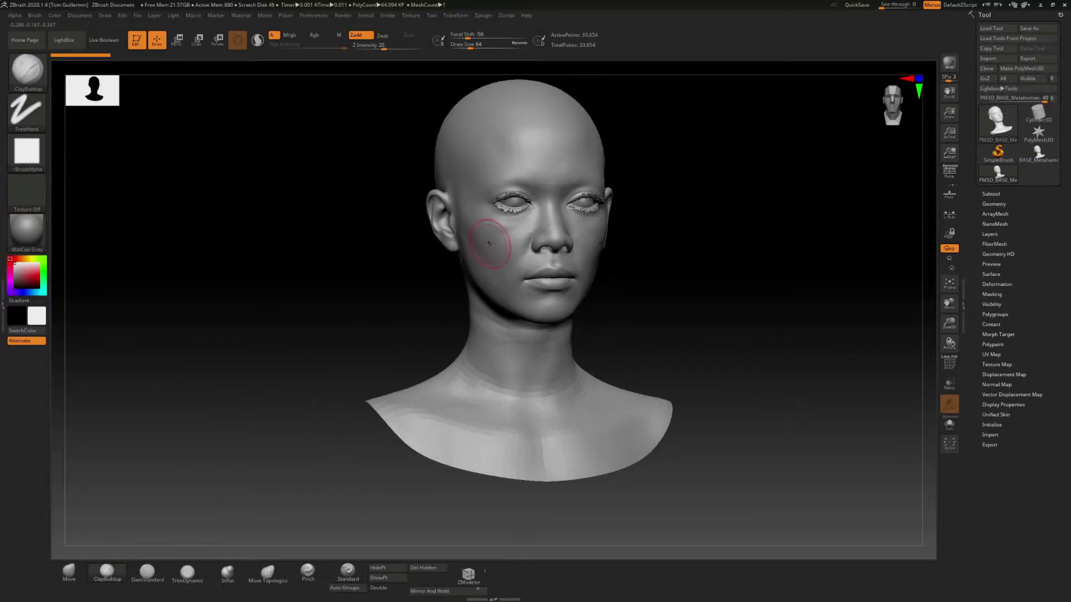
In ZBrush, sculpt creases around the nose and mouth corners of the head with the DamStandard brush.
left_click_drag(915, 327, 808, 326)
left_click_drag(397, 273, 397, 332, "shift")
right_click_drag(397, 331, 421, 315)
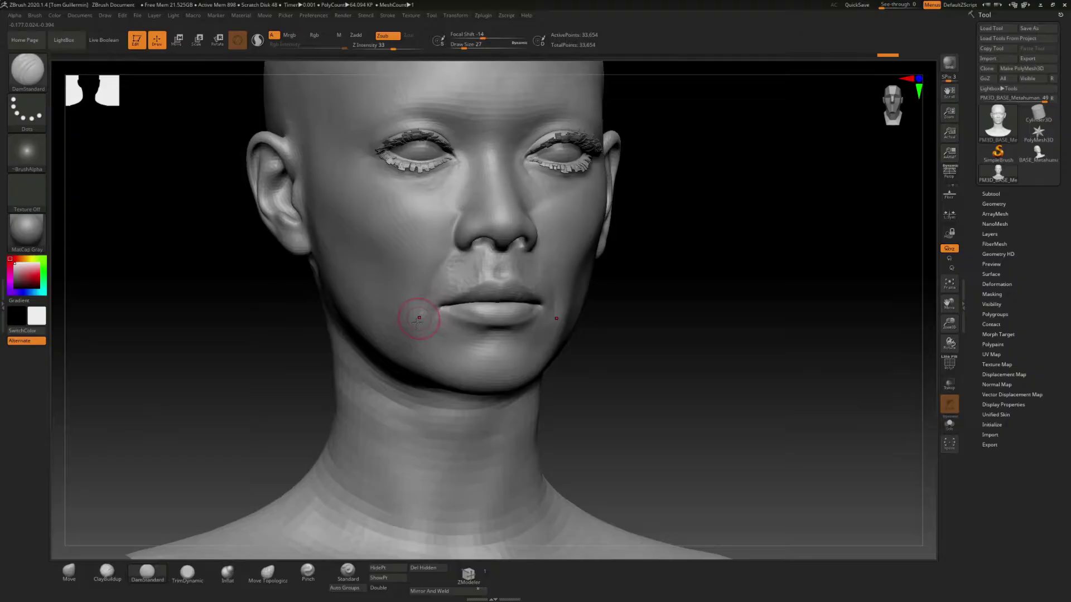
left_click_drag(447, 234, 432, 282, "shift")
right_click_drag(432, 282, 457, 373)
left_click_drag(457, 374, 435, 340)
mouse_move(434, 340)
right_mouse_down()
mouse_move(464, 382)
mouse_move(290, 363)
right_mouse_up()
Sculpt the area beside the nose and below the eye with the ClayBuildup brush.
right_click_drag(509, 234, 509, 178, "ctrl")
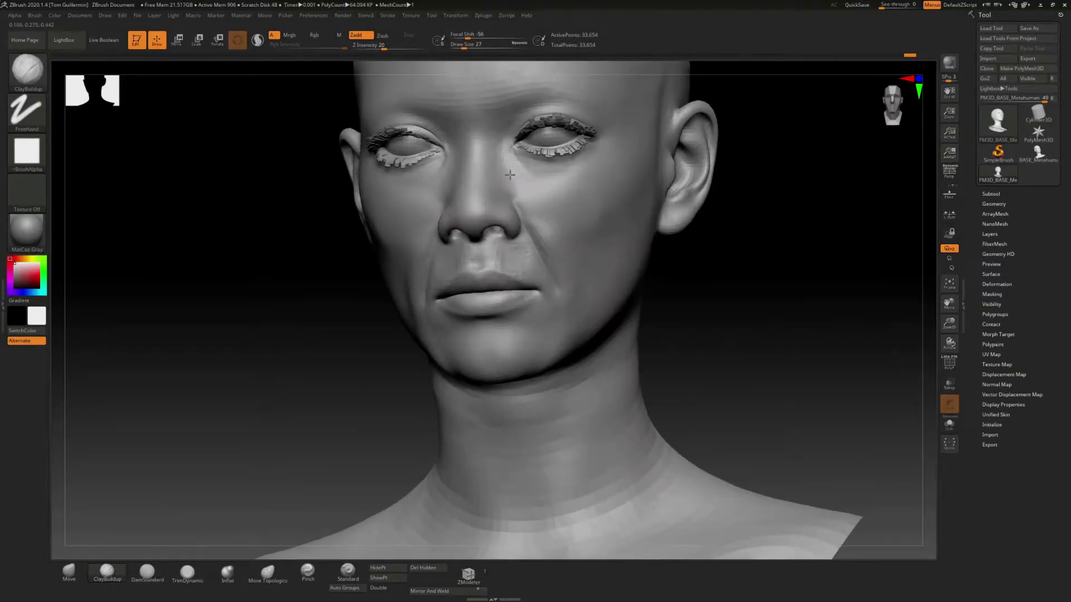
left_click_drag(518, 187, 580, 184)
left_click_drag(574, 186, 530, 190, "shift")
right_click_drag(529, 190, 697, 190)
Reshape the head's silhouette with the Move brush at a draw size of 104 and frame the whole bust.
left_click(68, 573)
right_click_drag(613, 335, 474, 329)
left_click_drag(464, 46, 475, 46)
left_click_drag(329, 173, 315, 170)
mouse_move(418, 357)
right_mouse_down()
mouse_move(557, 363)
mouse_move(696, 139)
mouse_move(405, 352)
mouse_move(401, 446)
mouse_move(501, 446)
right_mouse_up()
key("f")
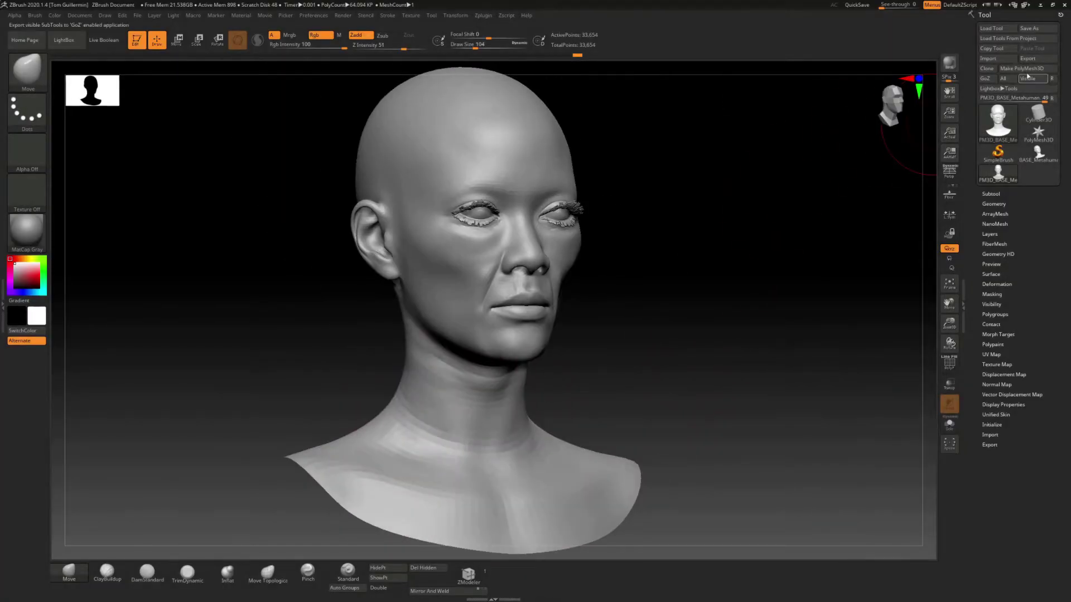
Export the sculpted head mesh from ZBrush under a modified file name.
left_click(1028, 58)
left_click(422, 295)
left_click(422, 462)
type("_")
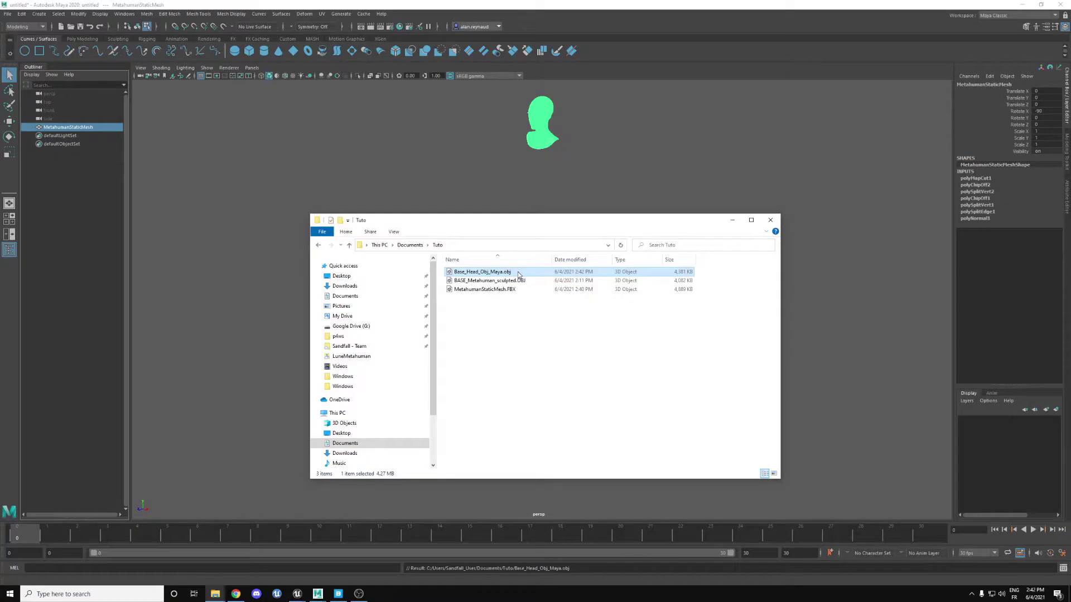
In Maya, delete MetahumanStaticMesh from the scene and import BASE_Metahuman_sculpted.OBJ from the Tuto folder.
left_click_drag(518, 225, 593, 177)
left_click(586, 230)
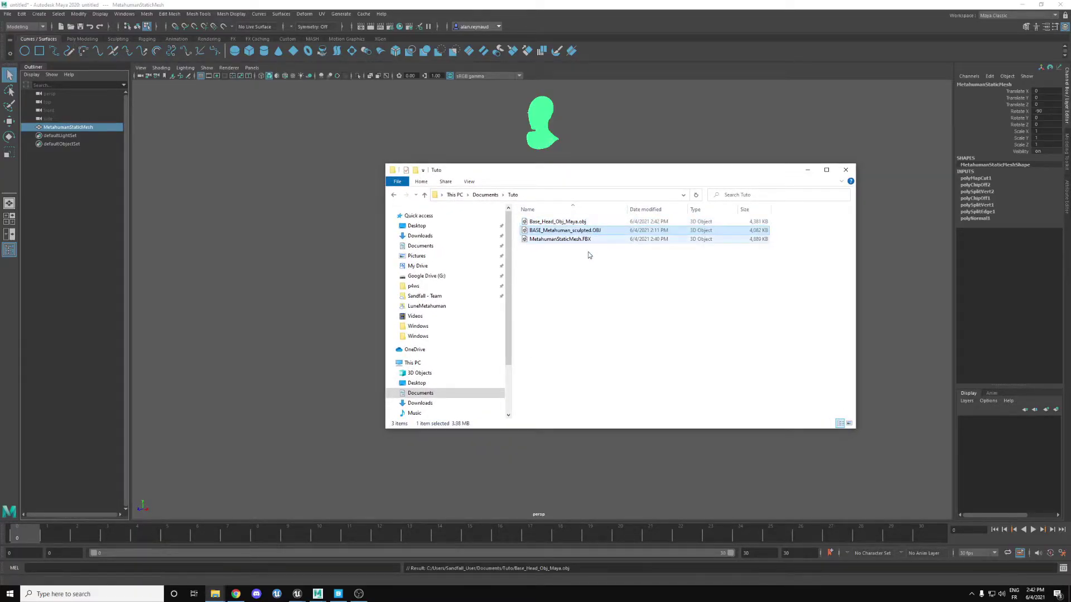
left_click(54, 128)
key("Delete")
left_click(215, 593)
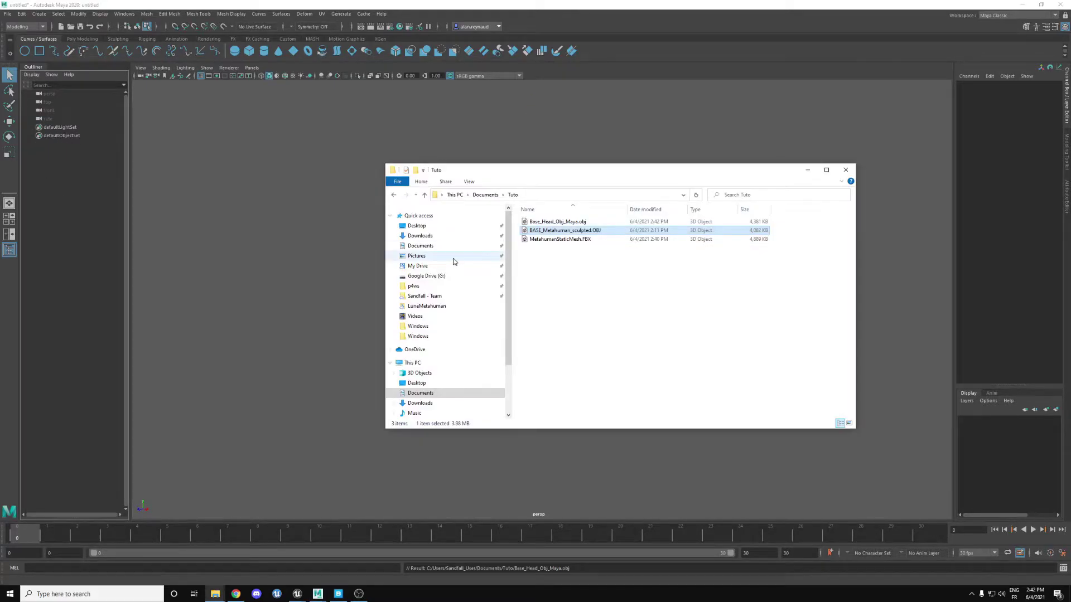
left_click_drag(563, 231, 480, 144)
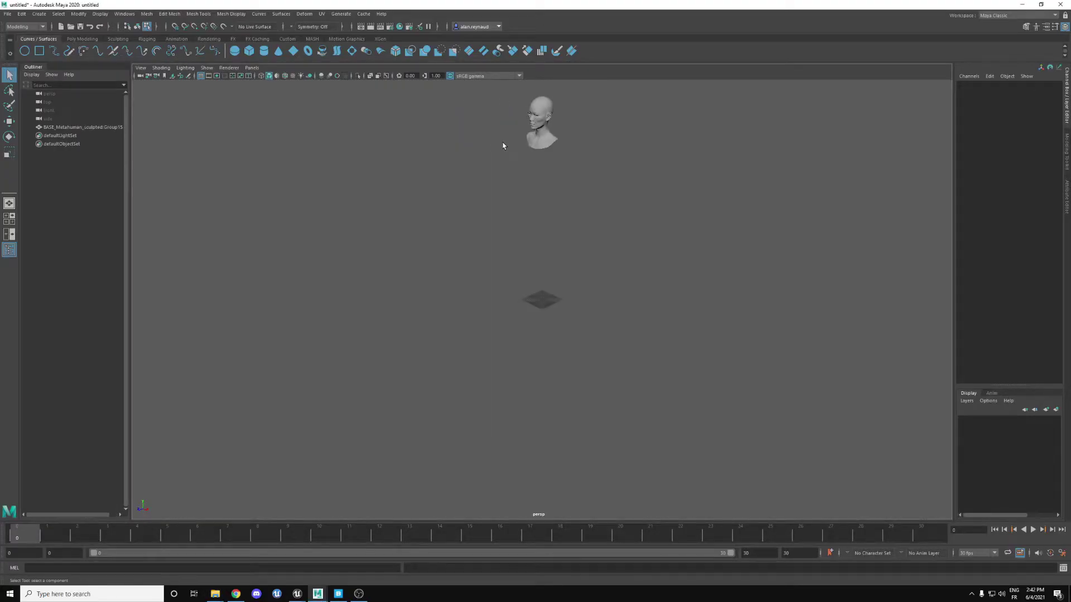
Export the imported sculpted head mesh alone as an OBJ named BASE_Metahuman_sculpted_maya.OBJ in the Tuto folder.
right_click_drag(503, 146, 556, 144, "alt")
middle_click_drag(554, 157, 538, 317, "alt")
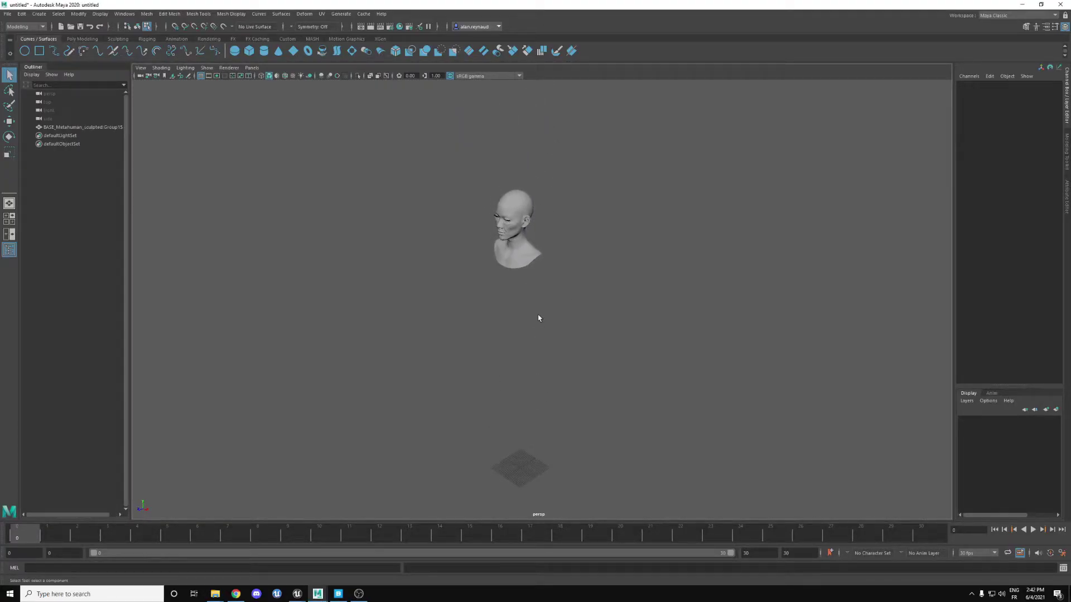
scroll(541, 237, "up", 5)
left_click(514, 225)
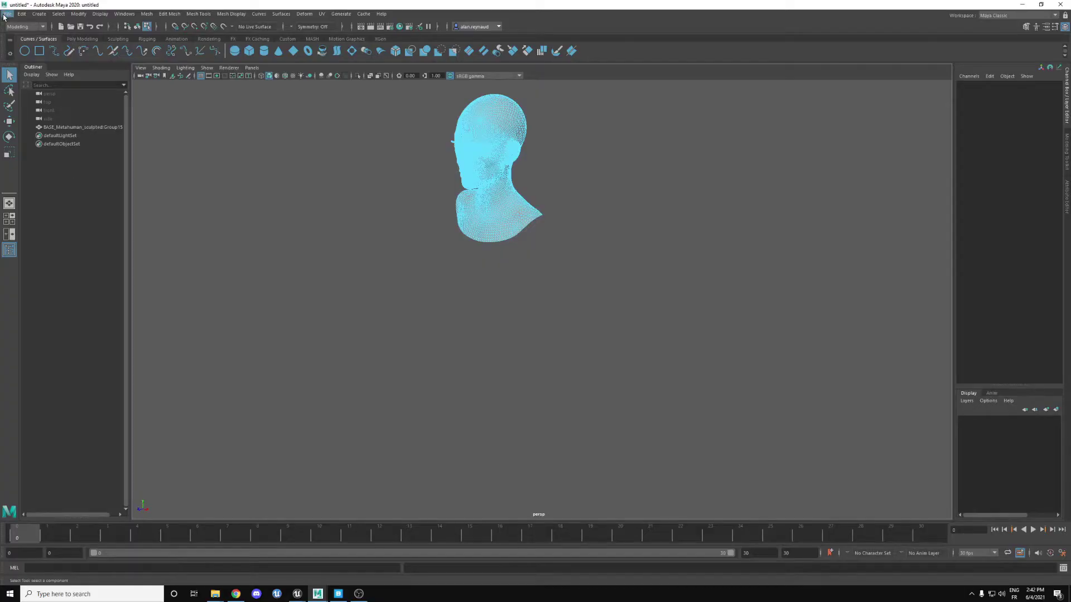
left_click(63, 127)
left_click(7, 13)
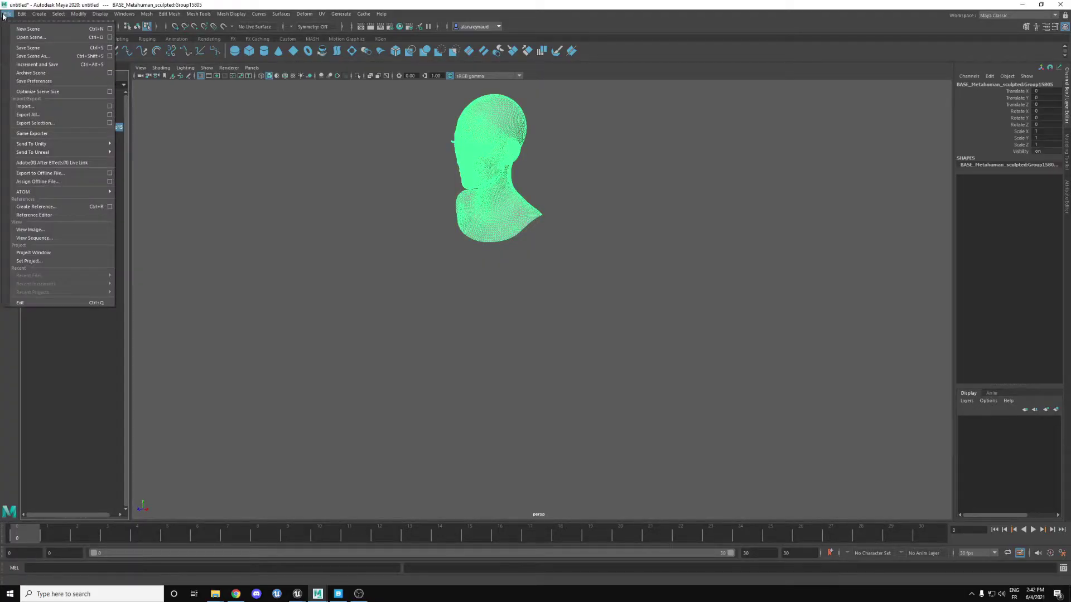
left_click(84, 124)
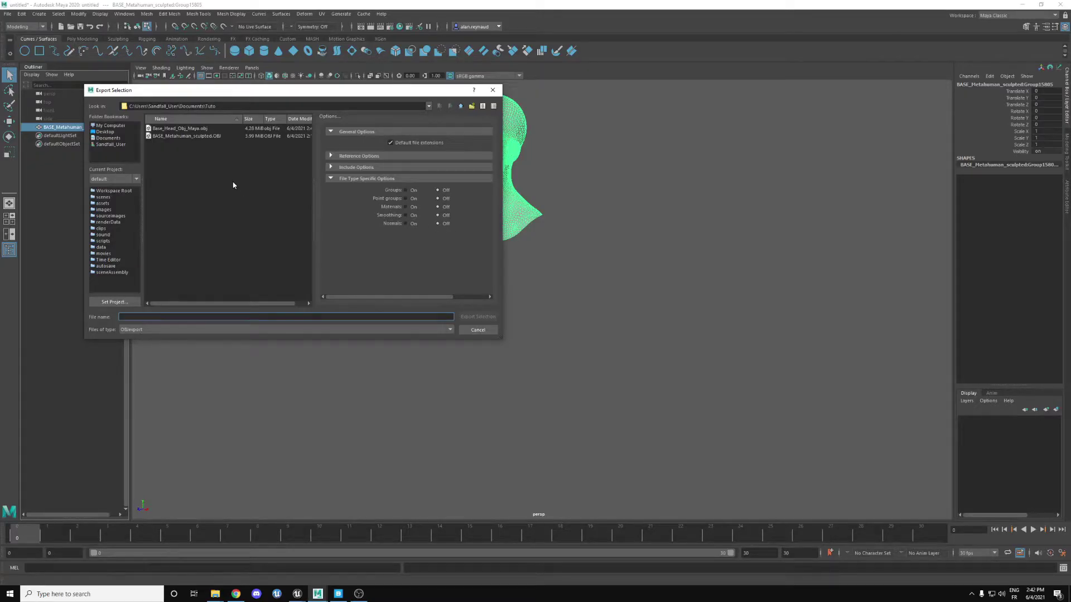
left_click(178, 137)
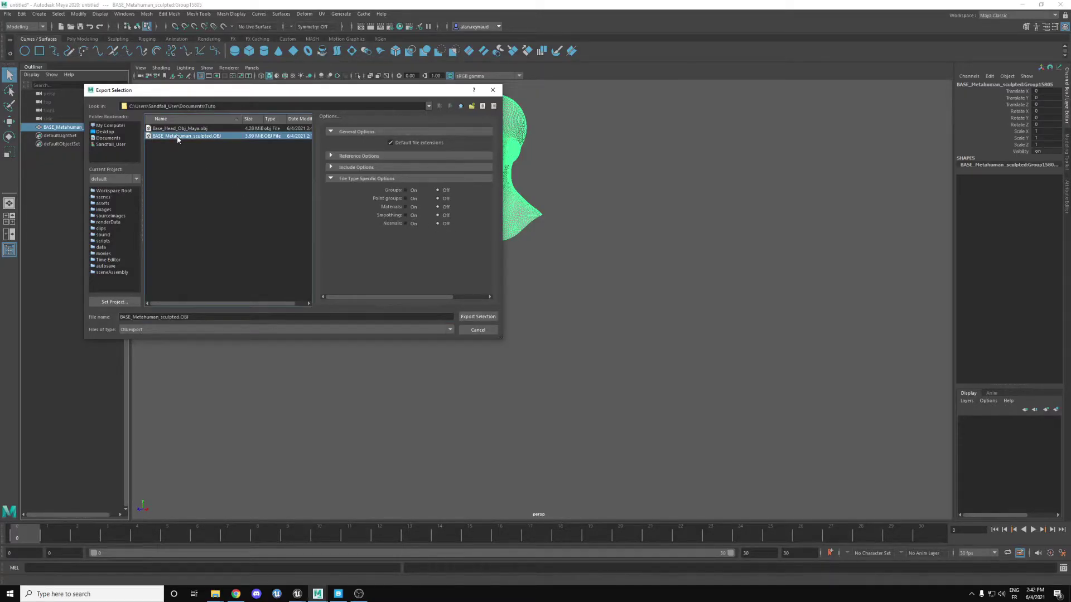
left_click(180, 317)
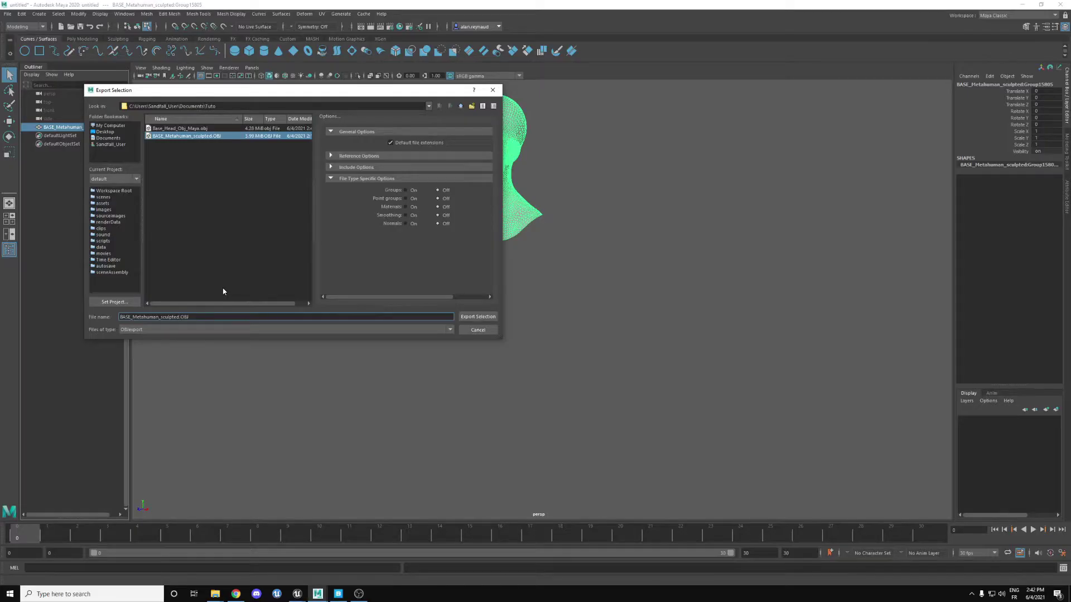
type("_maya")
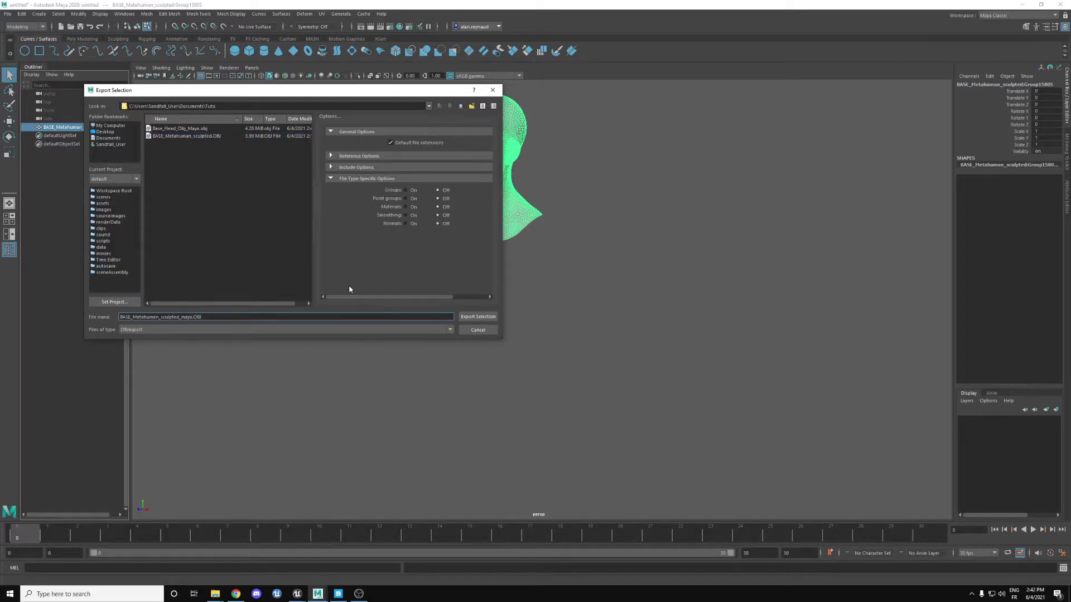
left_click(479, 317)
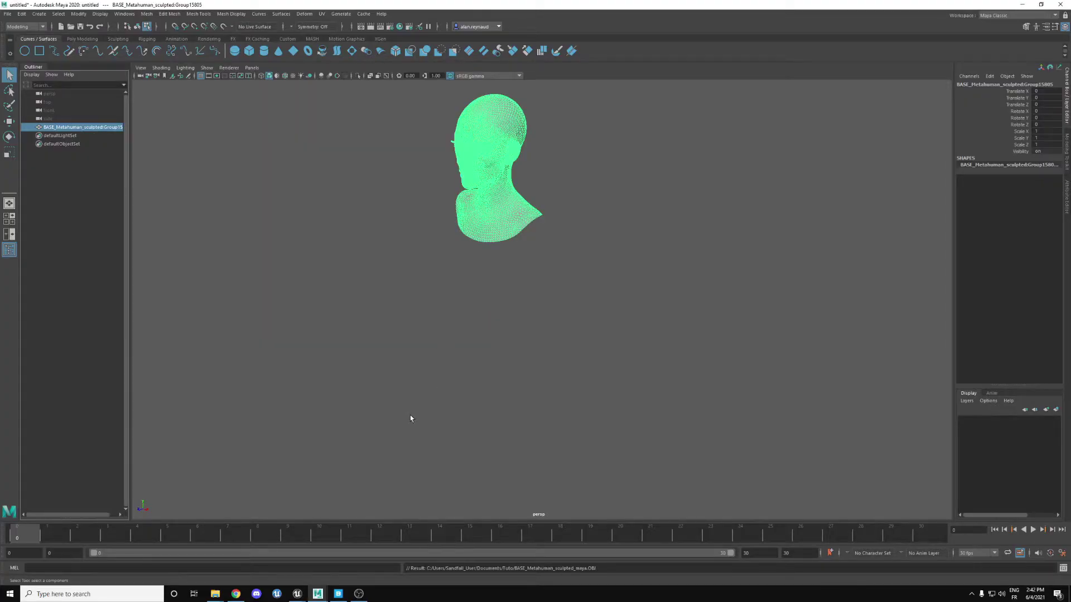
Switch to Unreal Engine and locate the skeletal mesh of BP_LuneTest's Face component among the project assets.
mouse_move(303, 598)
left_click(252, 558)
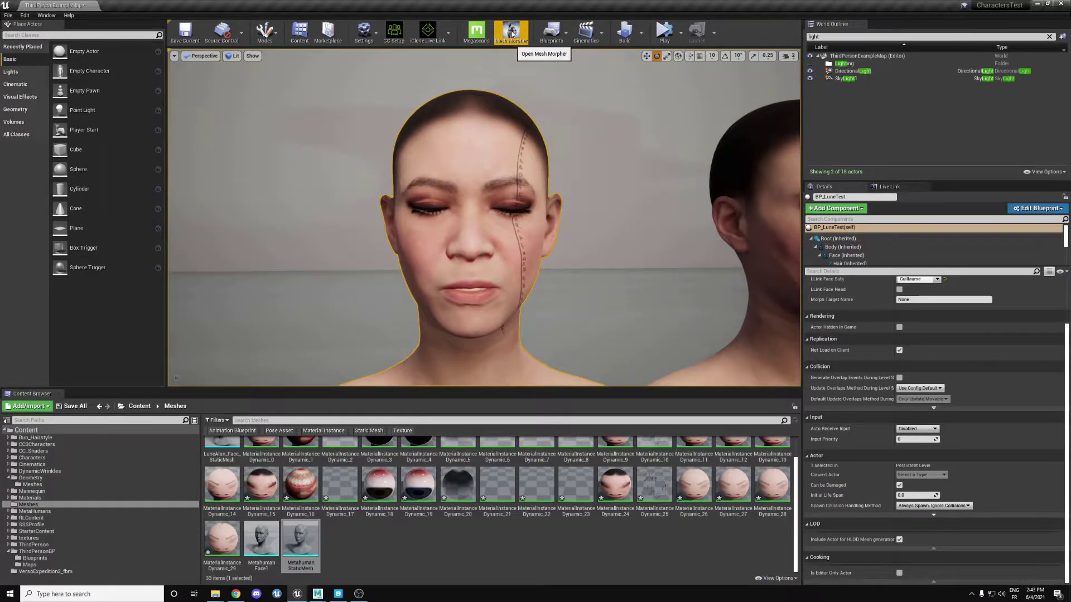
scroll(484, 218, "up", 2)
scroll(484, 217, "down", 1)
scroll(484, 218, "up", 1)
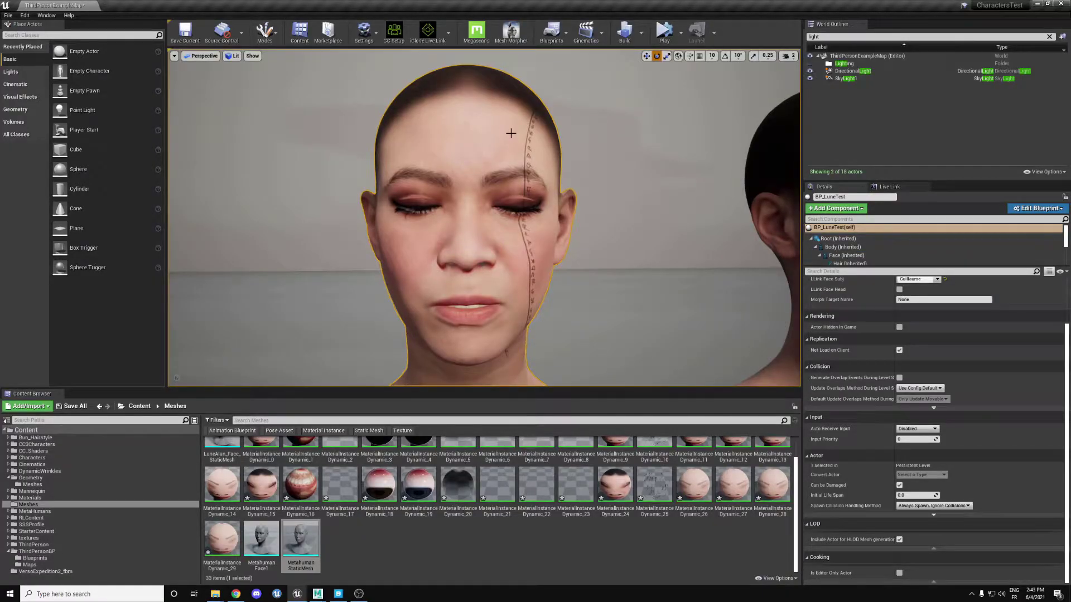
left_click(858, 255)
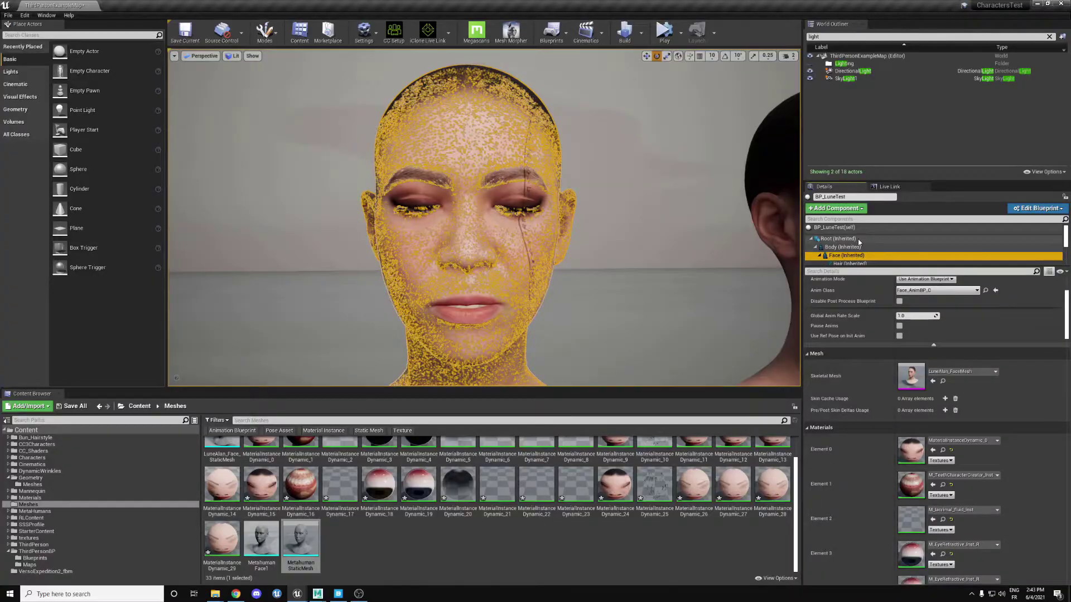
left_click(942, 381)
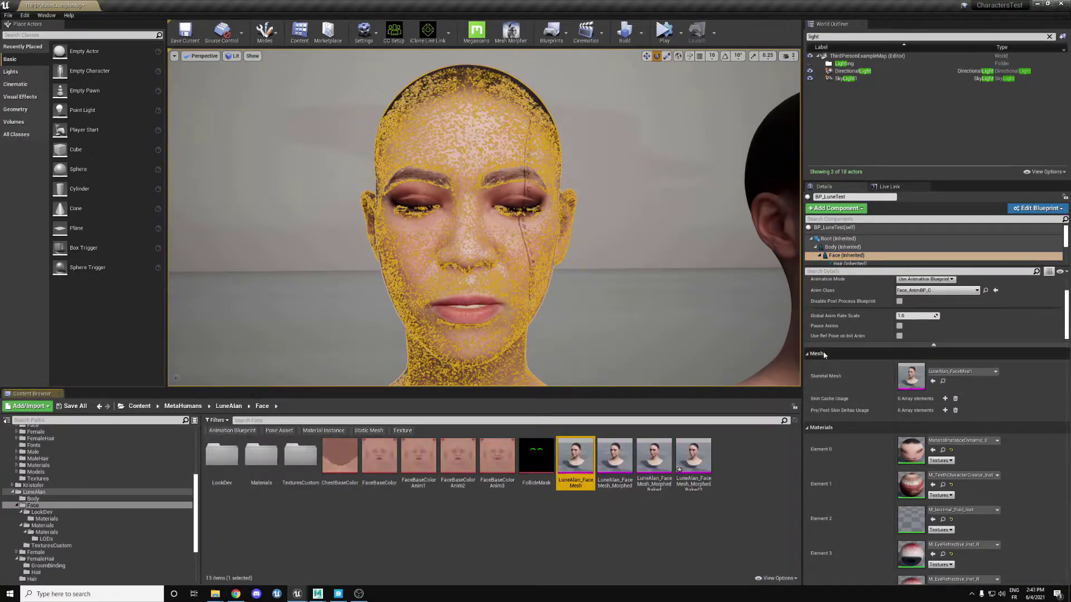
Open the LuneAlan_FaceMesh skeletal mesh in Mesh Morpher with the whole face in view.
mouse_move(574, 469)
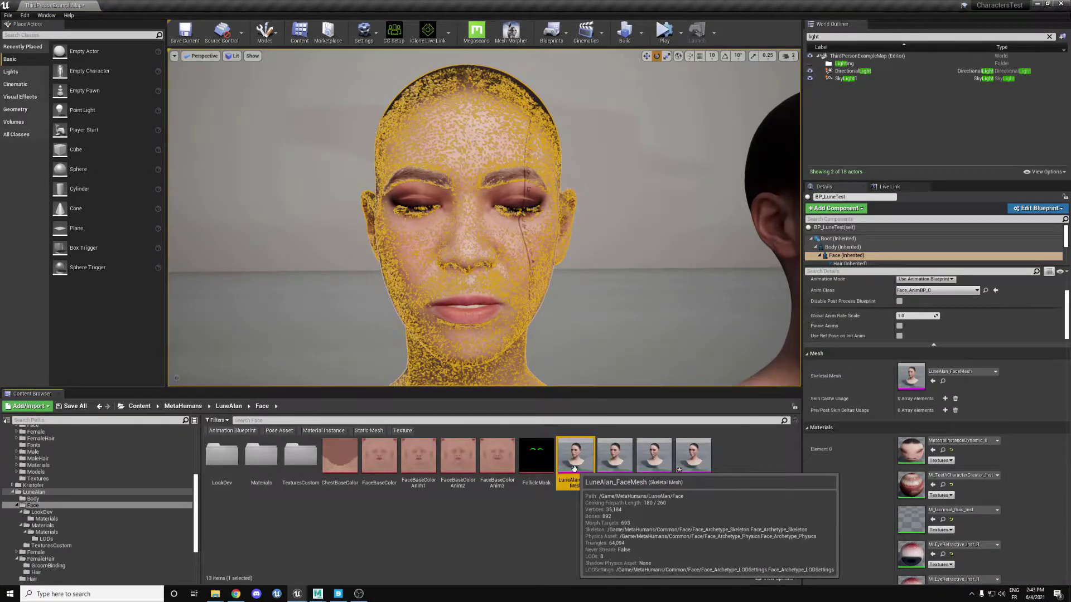
left_click(511, 32)
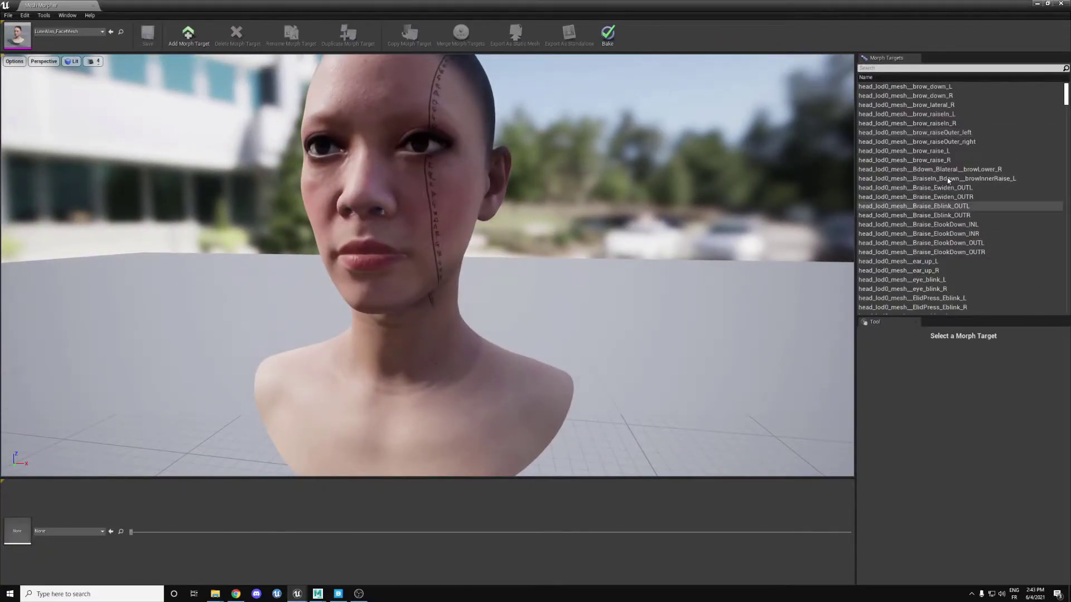
right_click_drag(669, 234, 636, 222)
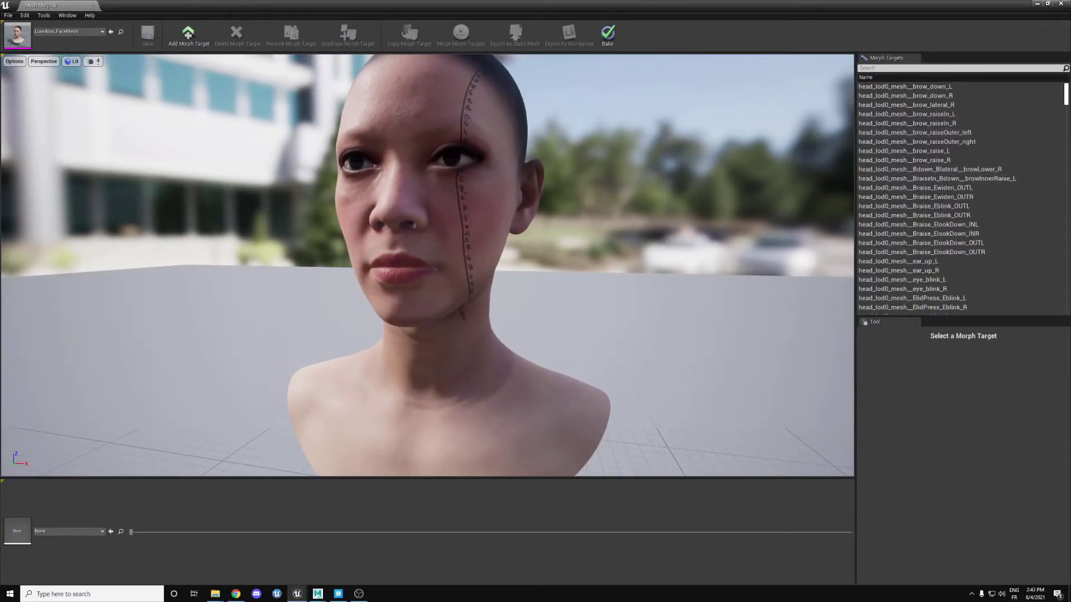
Disable build data for LuneAlan_FaceMesh and save the asset.
left_click(25, 15)
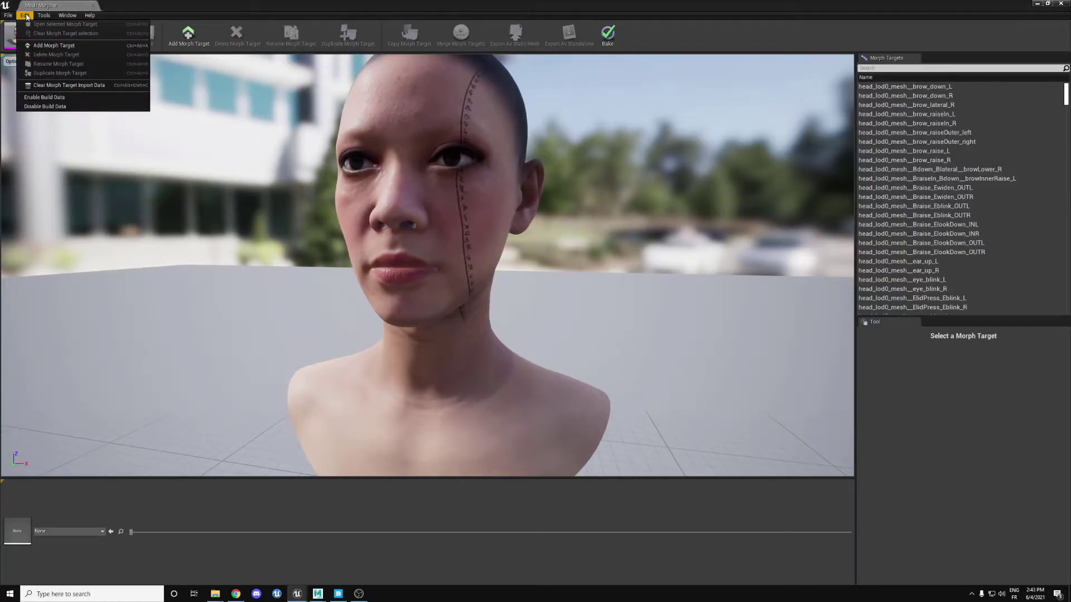
left_click(25, 15)
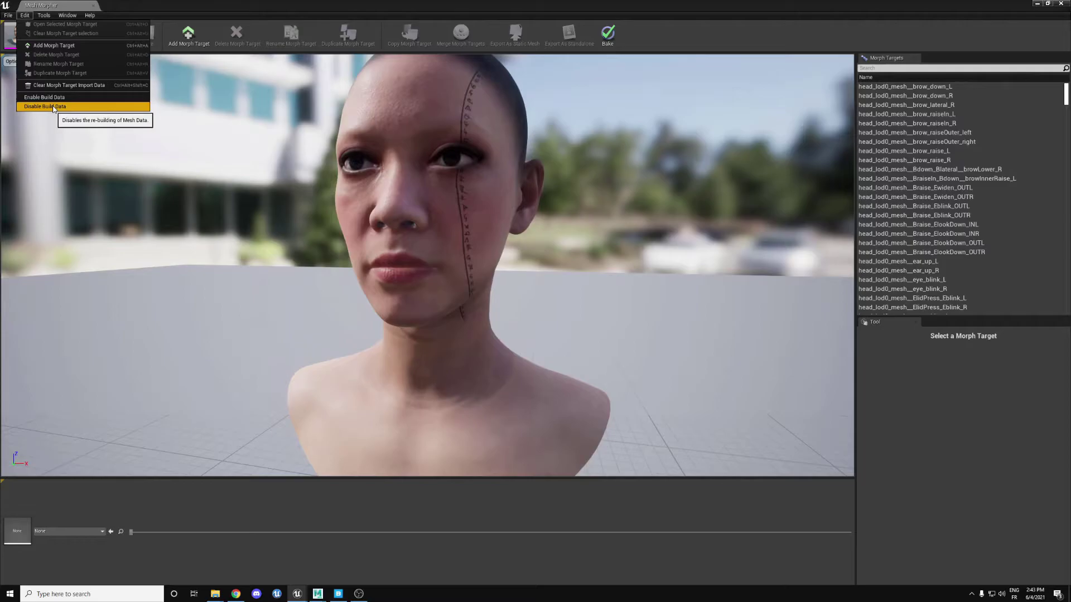
left_click(53, 107)
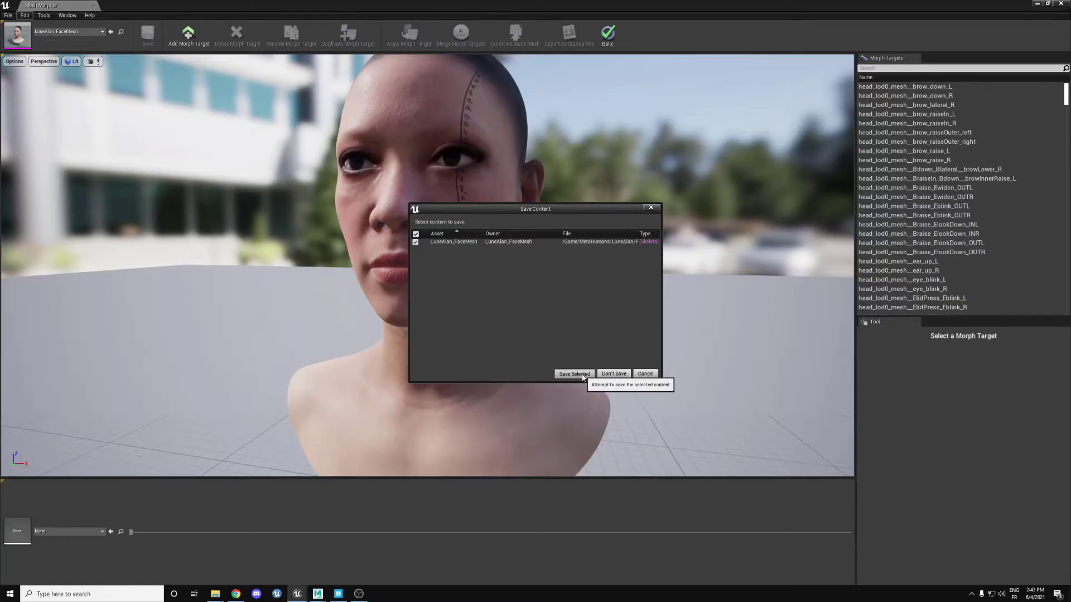
left_click(574, 374)
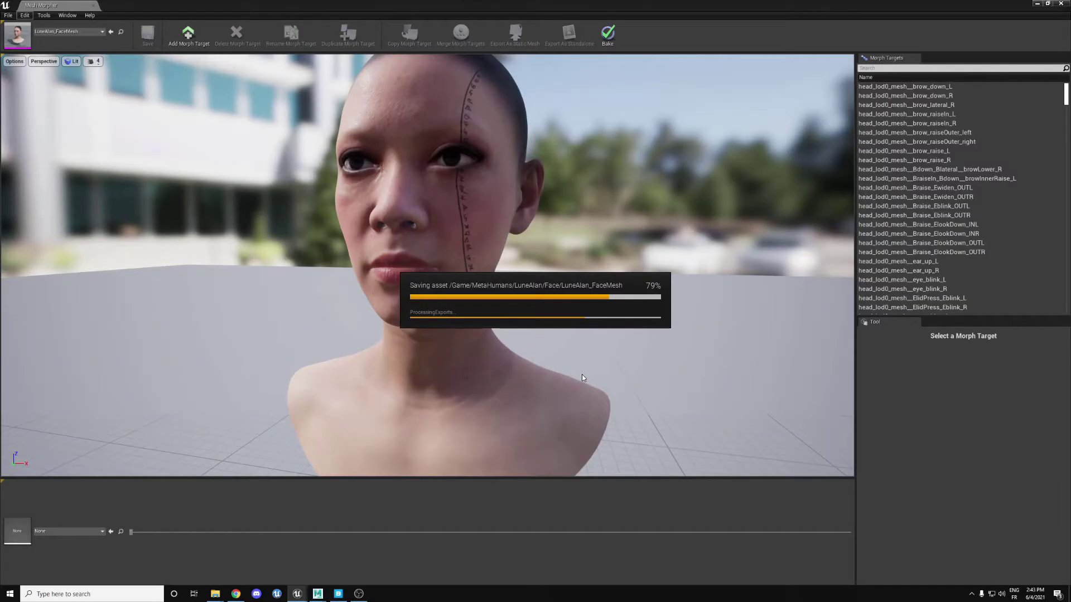
left_click(575, 317)
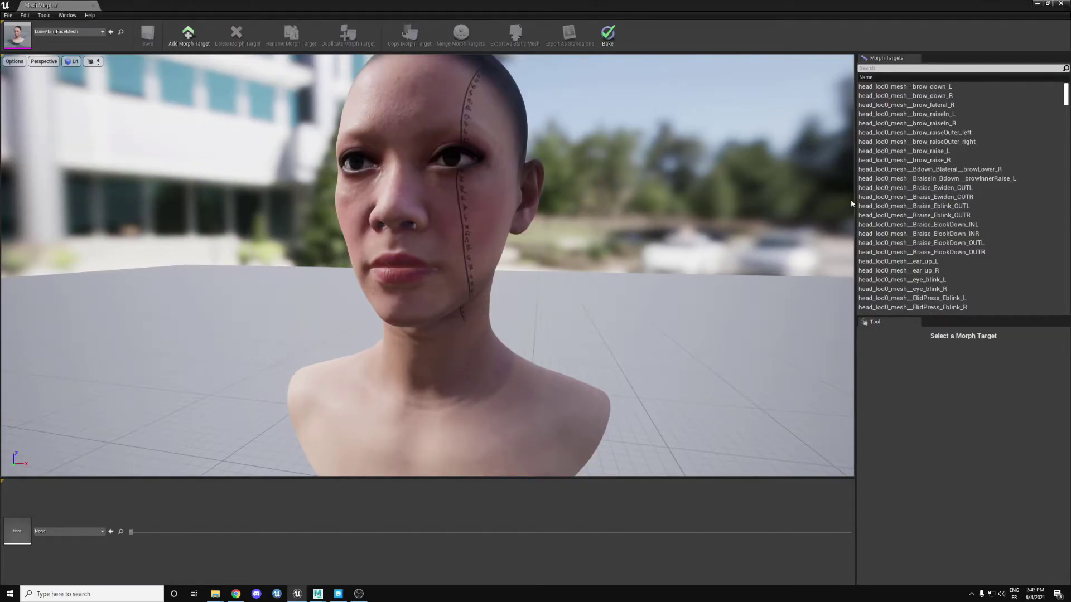
left_click(41, 16)
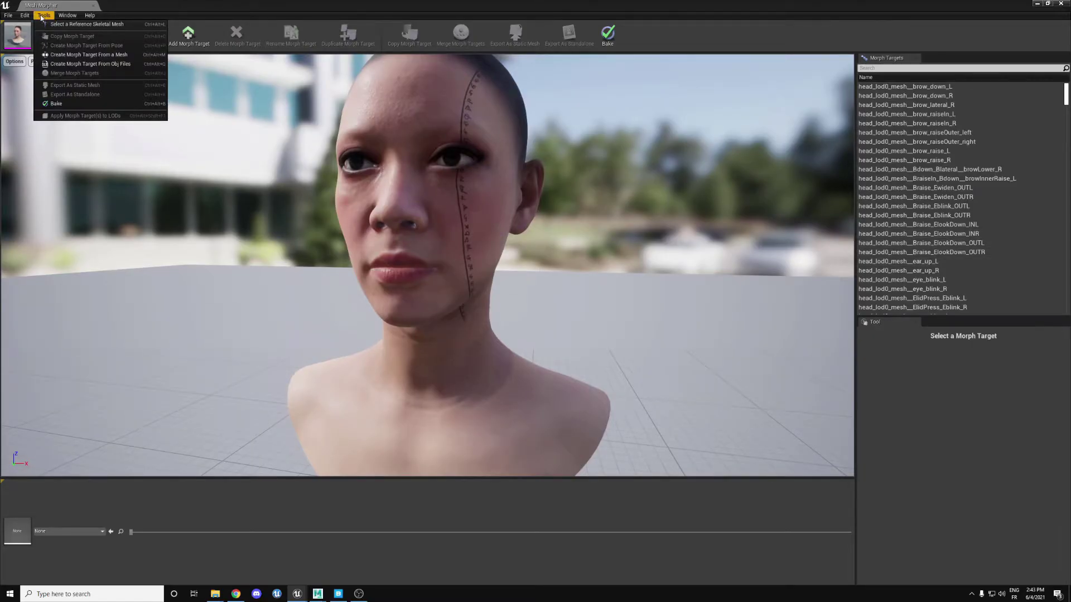
left_click(83, 63)
left_click(596, 290)
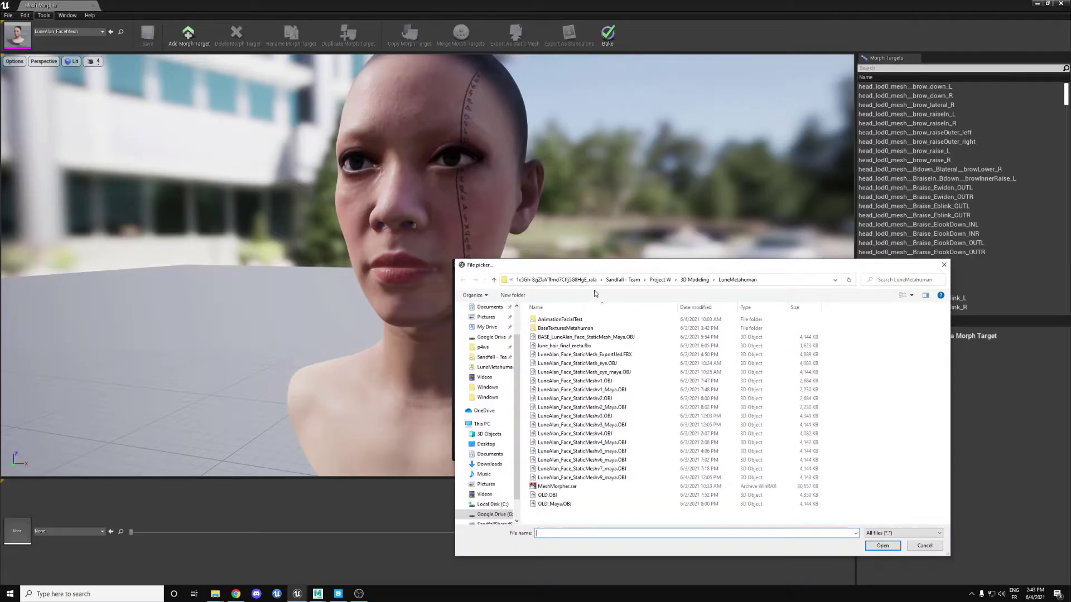
left_click(944, 265)
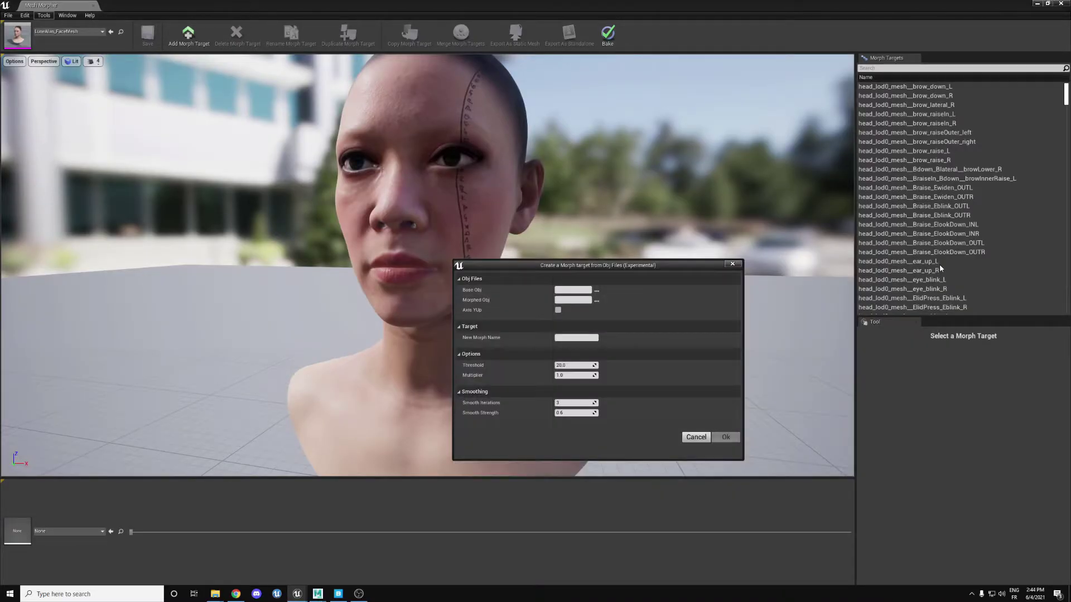
left_click(732, 263)
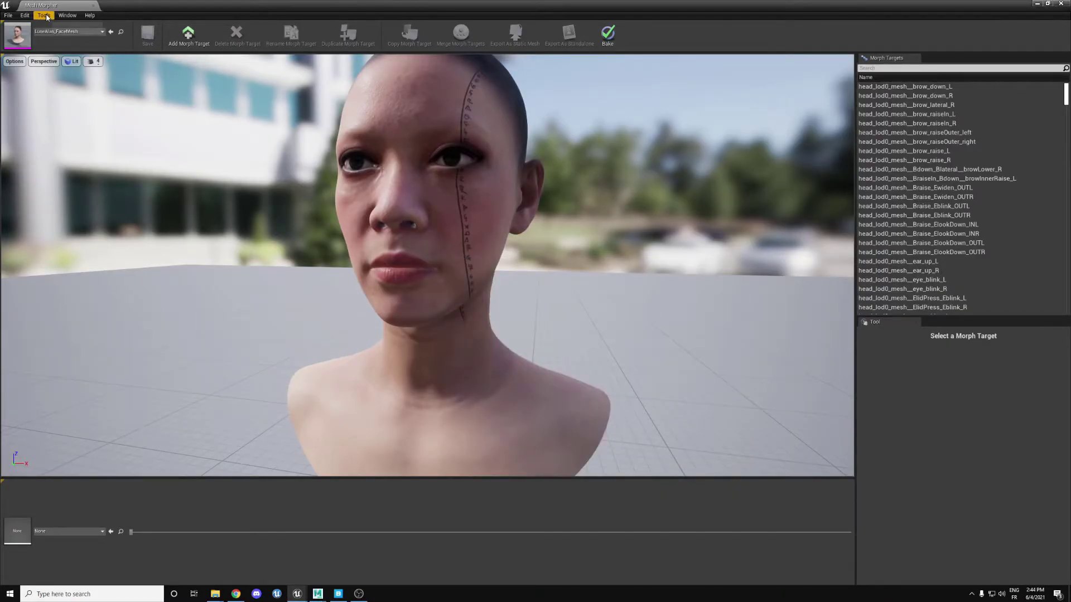
Start creating a morph target from OBJ files and set Base_Head_Obj_Maya.obj from the Documents Tuto folder as the base OBJ.
left_click(45, 15)
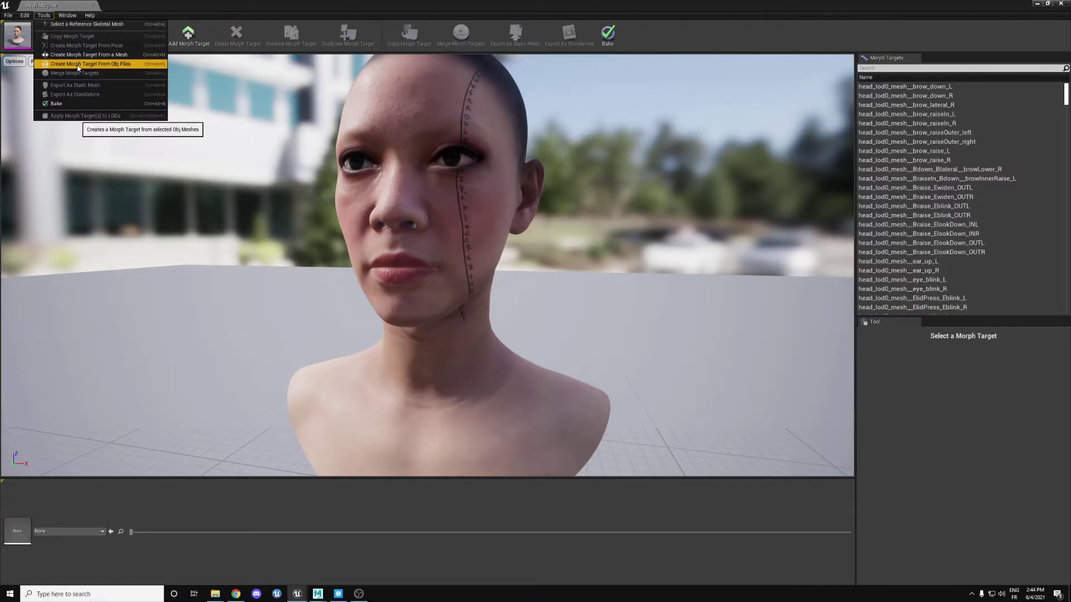
left_click(93, 64)
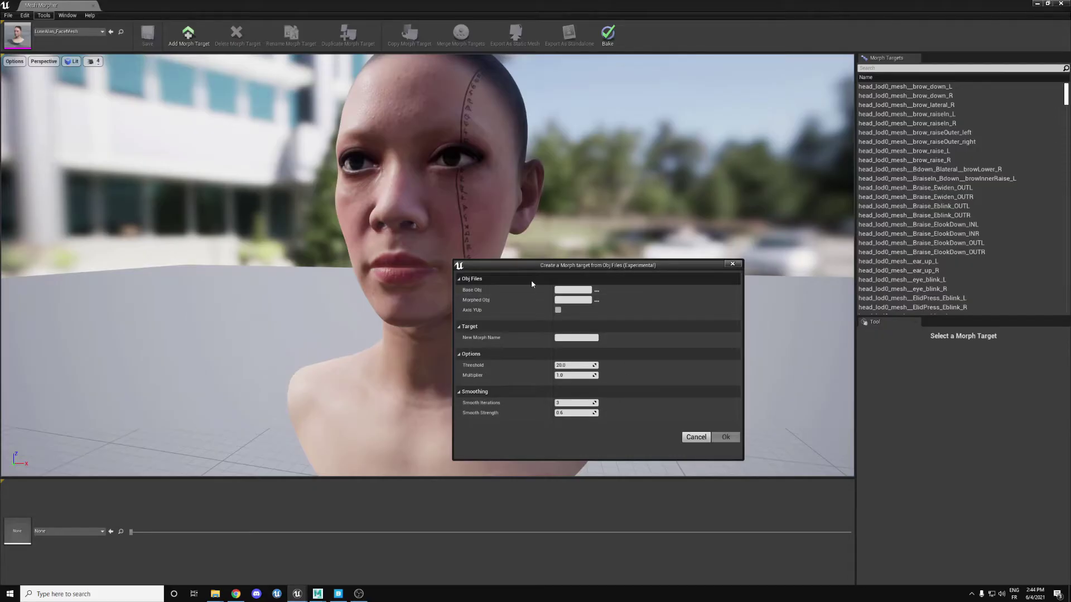
left_click(595, 291)
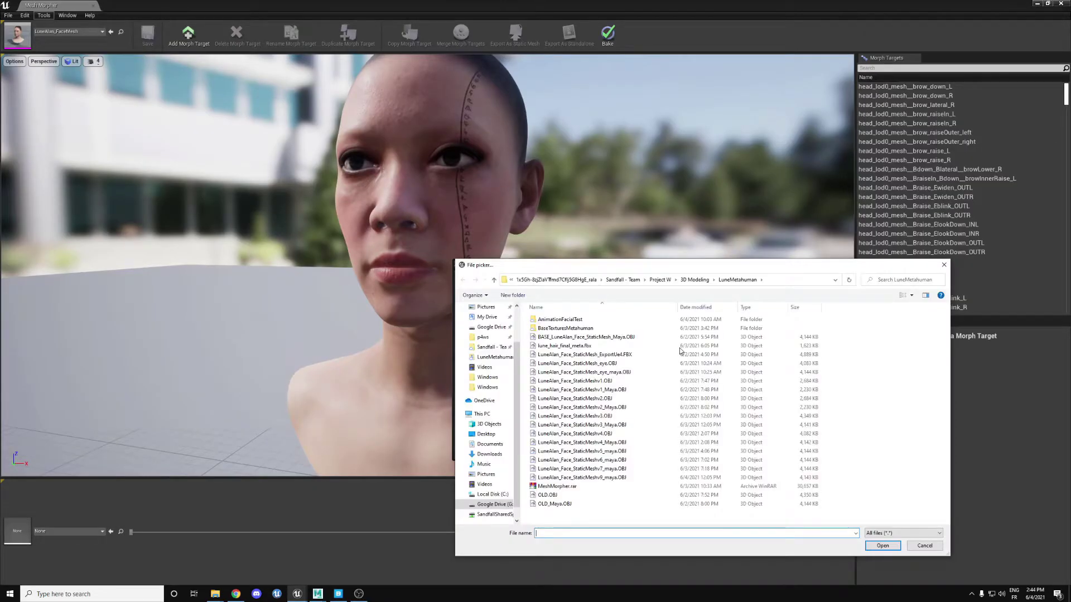
scroll(485, 390, "up", 2)
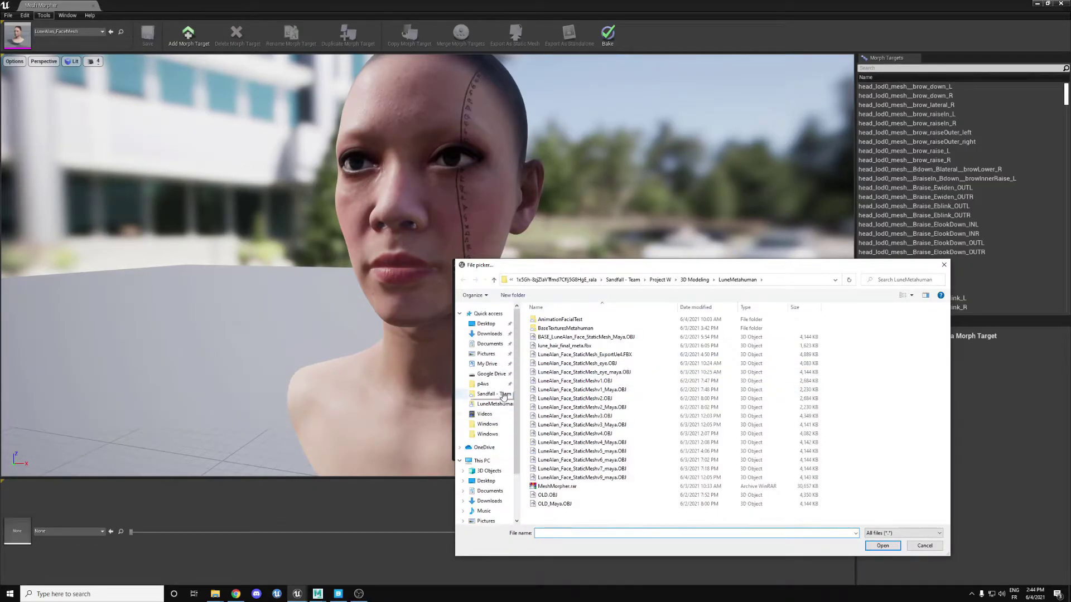
left_click(490, 344)
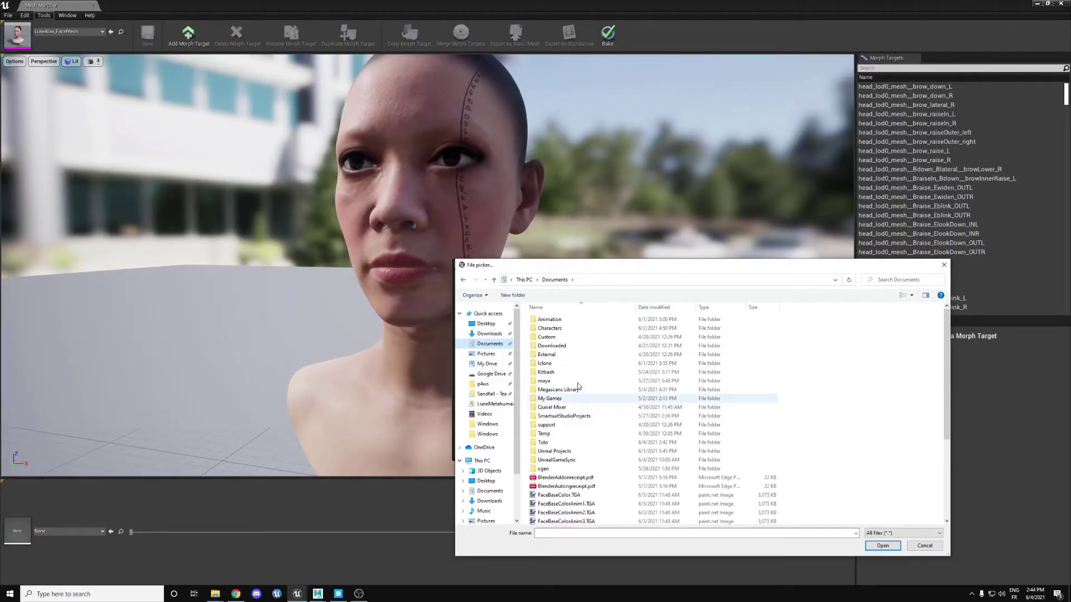
left_click(552, 444)
double_click(552, 445)
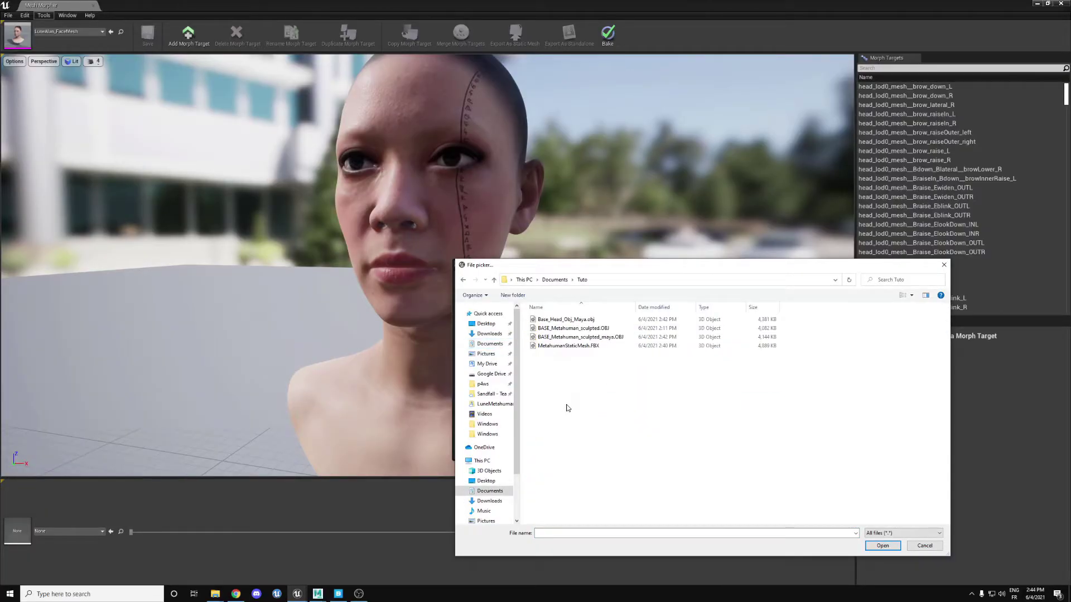
left_click(586, 338)
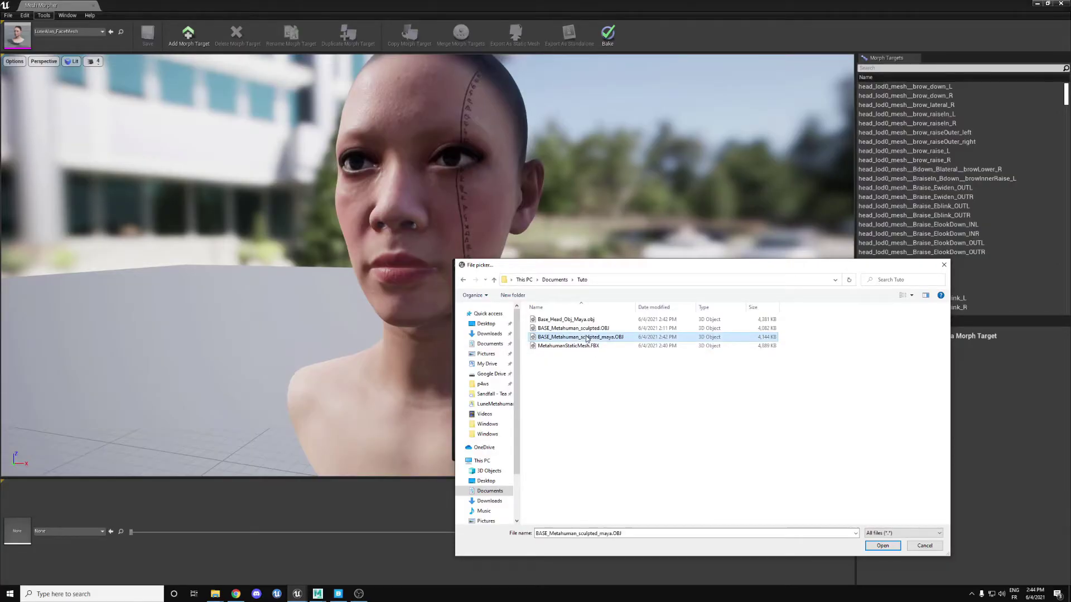
left_click(586, 329)
left_click(593, 321)
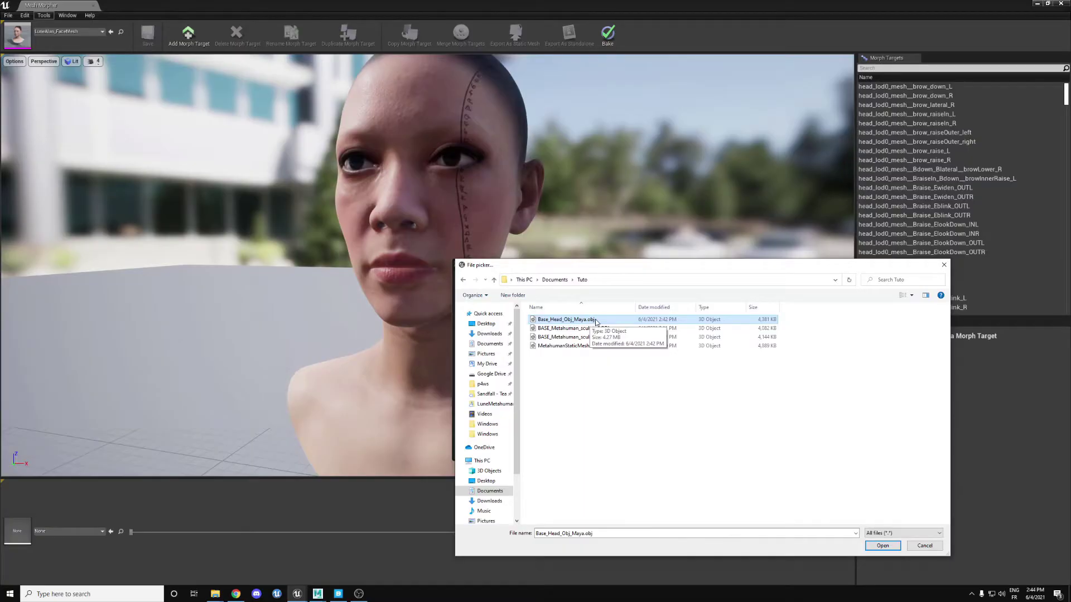
left_click(880, 546)
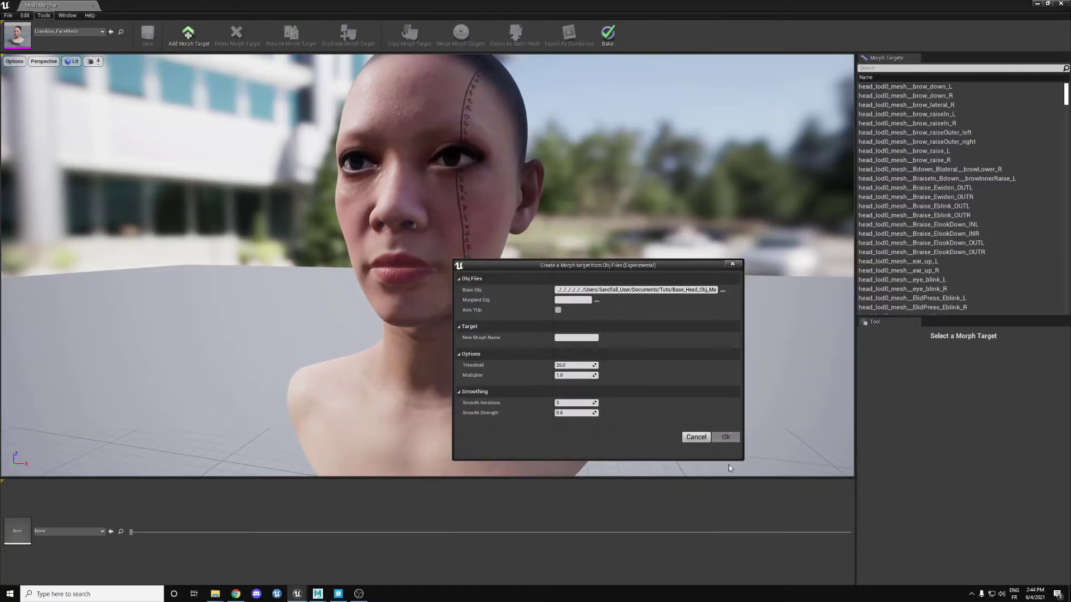
Set BASE_Metahuman_sculpted_maya.OBJ from the Documents Tuto folder as the morphed OBJ.
left_click(596, 302)
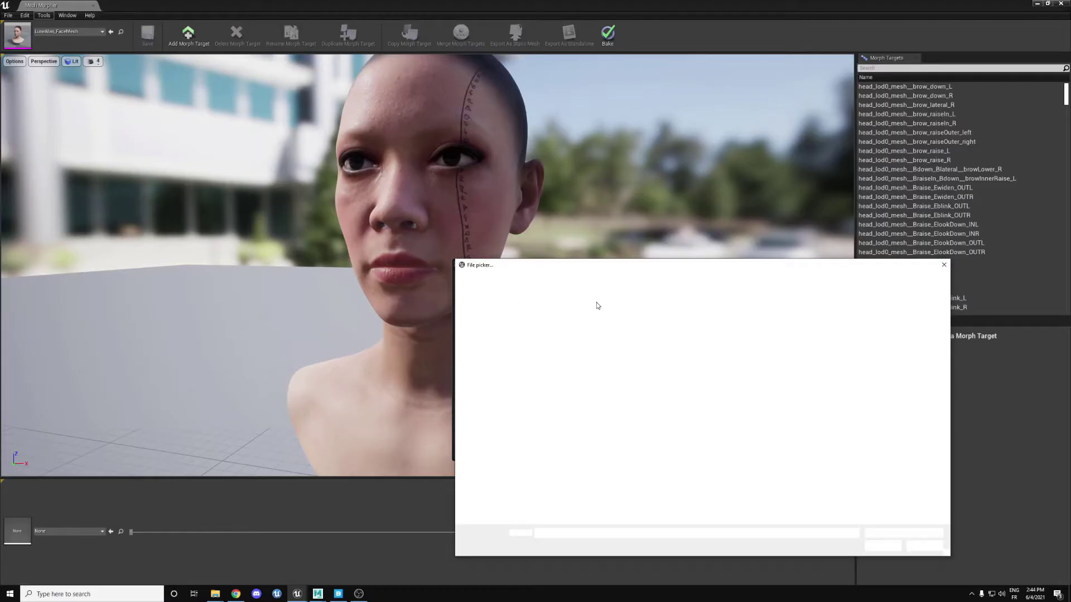
left_click(488, 344)
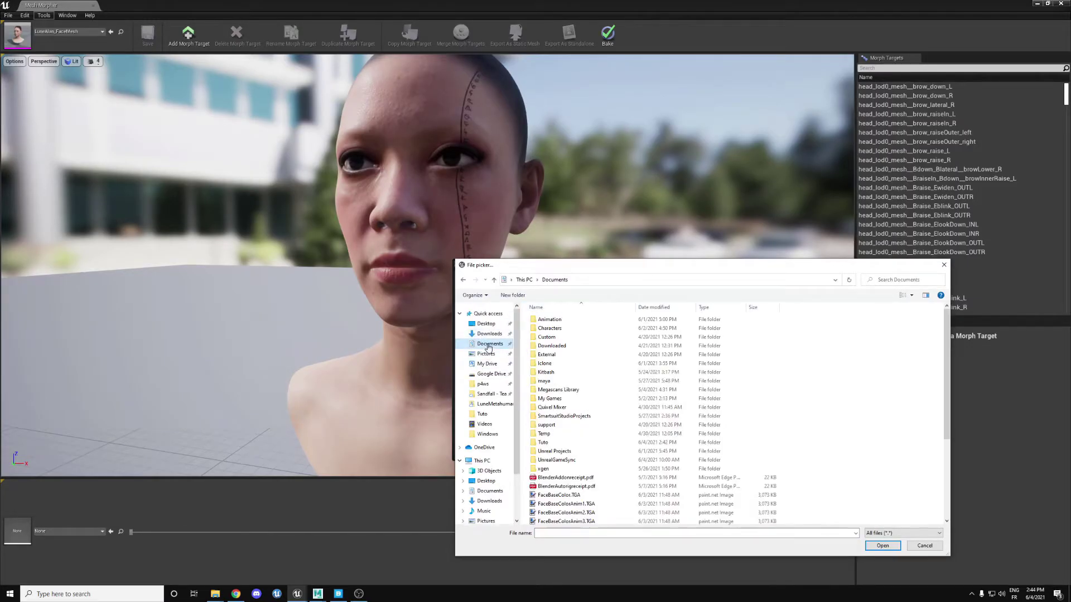
double_click(557, 444)
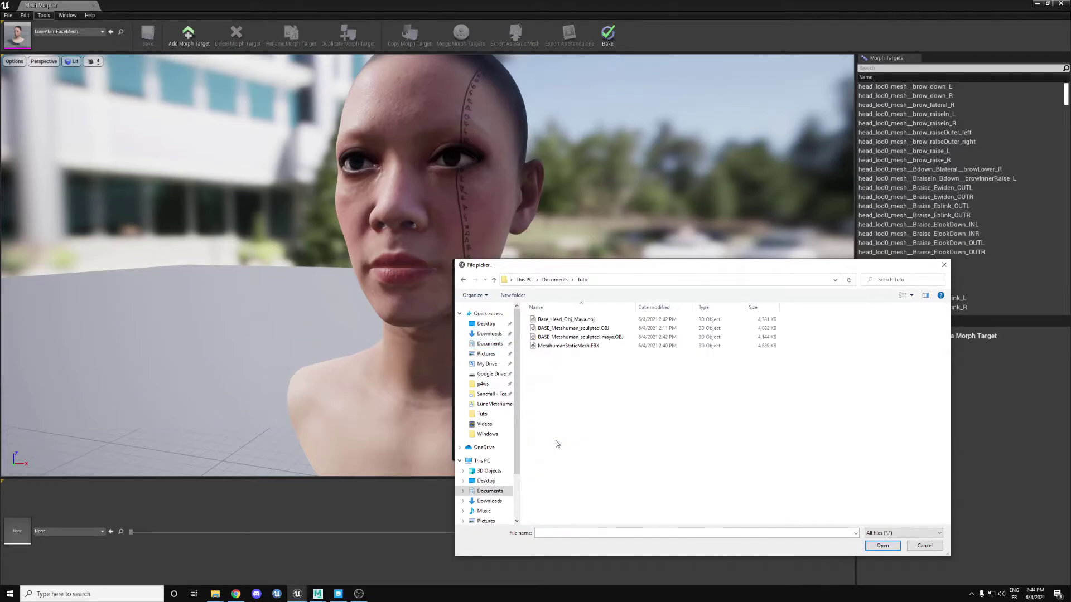
left_click(599, 338)
left_click(882, 545)
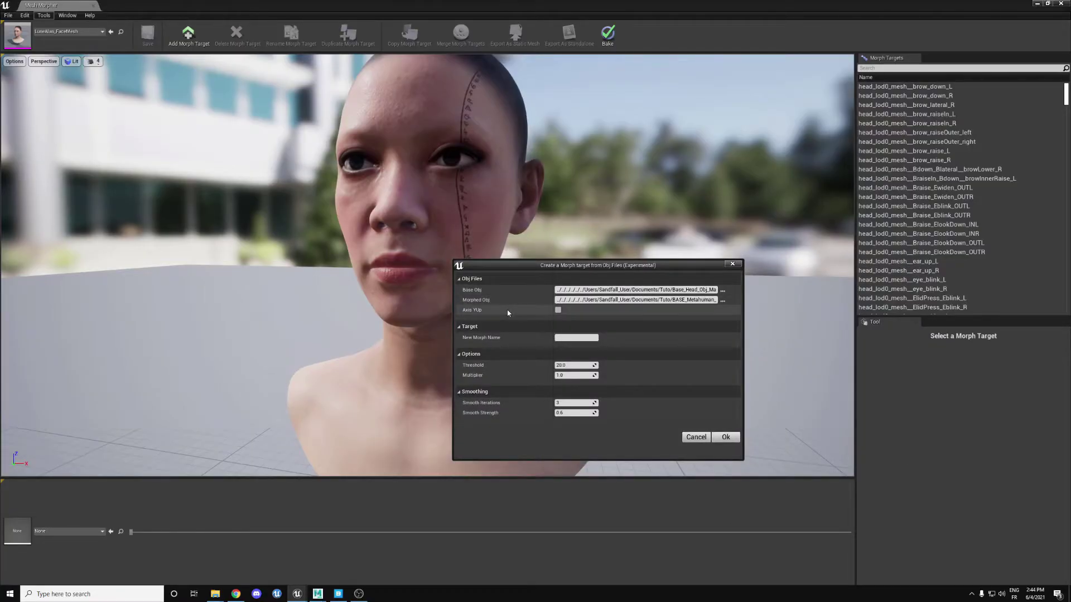
Enable Axis YUp and name the new morph target FaceMorph1.
left_click(558, 310)
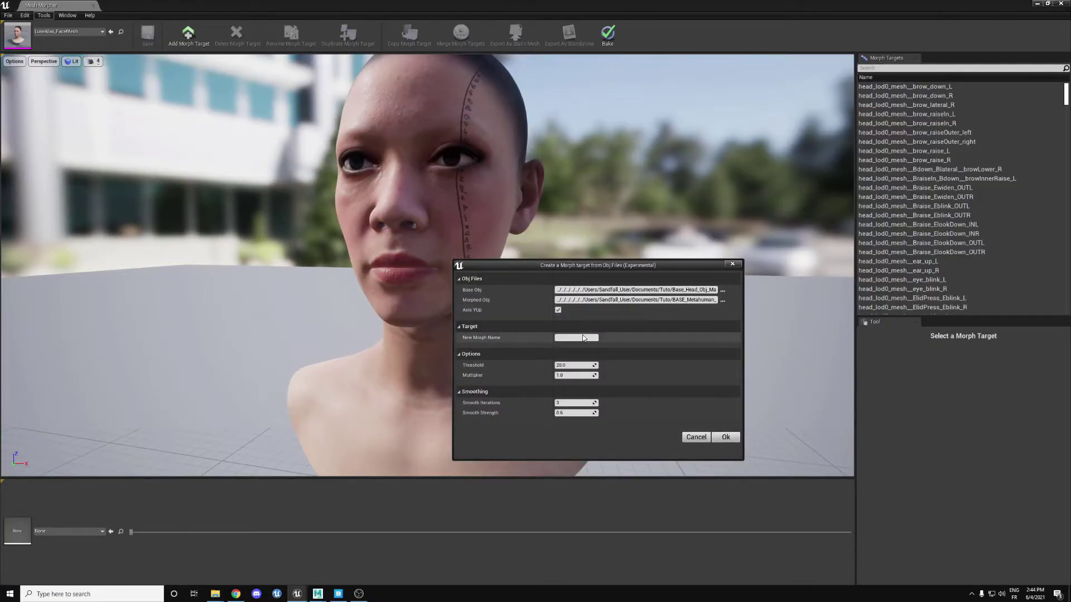
left_click(581, 338)
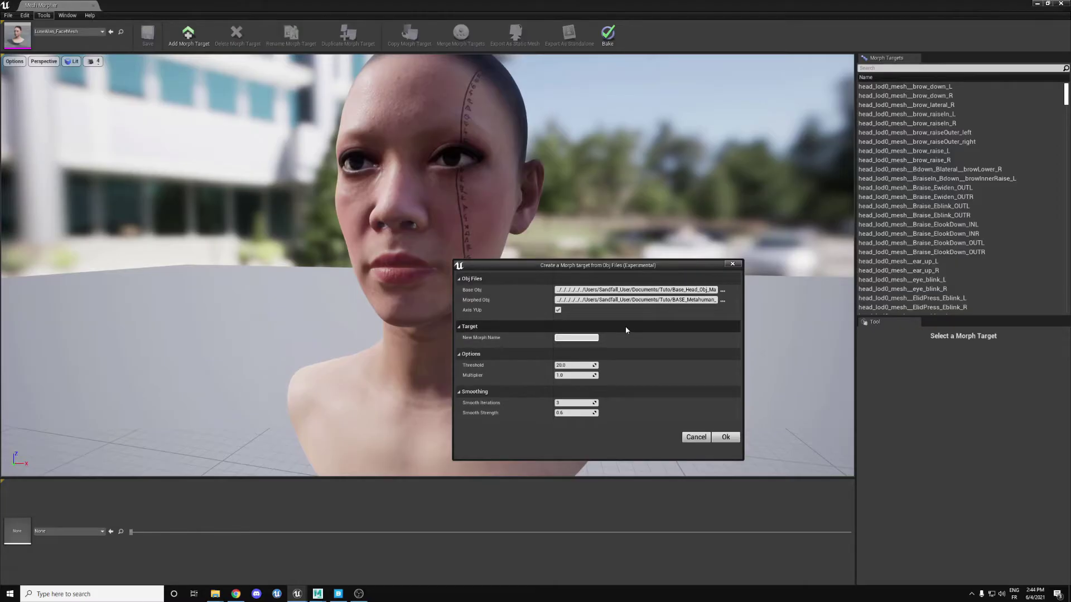
type("Facemporph1")
key("Return")
left_click(586, 337)
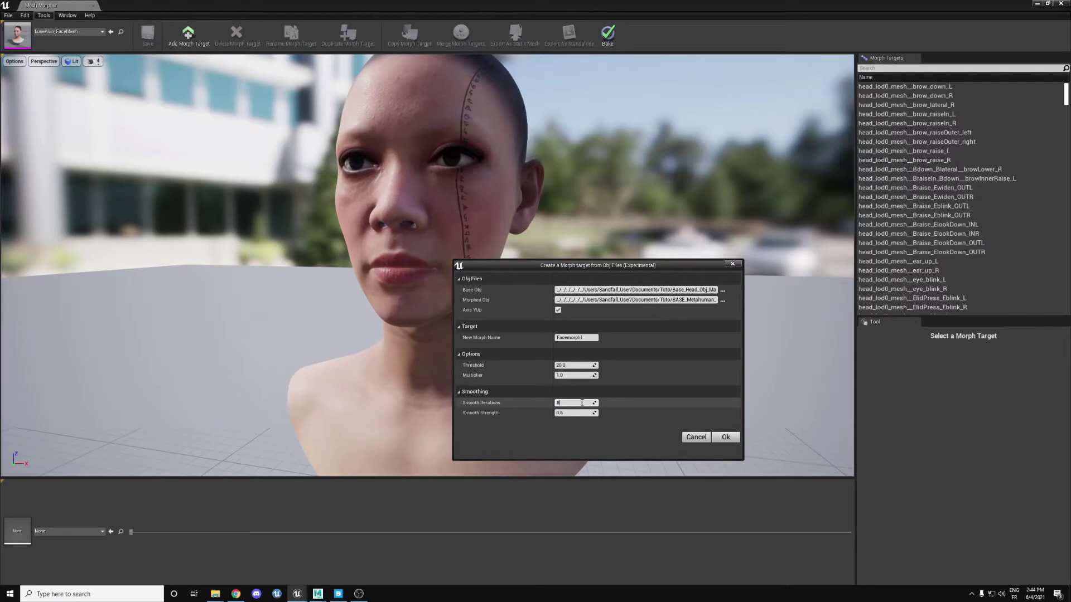
Set the smooth iterations to 8, raise the smooth strength, and create the morph target on LuneAlan_FaceMesh.
left_click(546, 408)
left_click(572, 412)
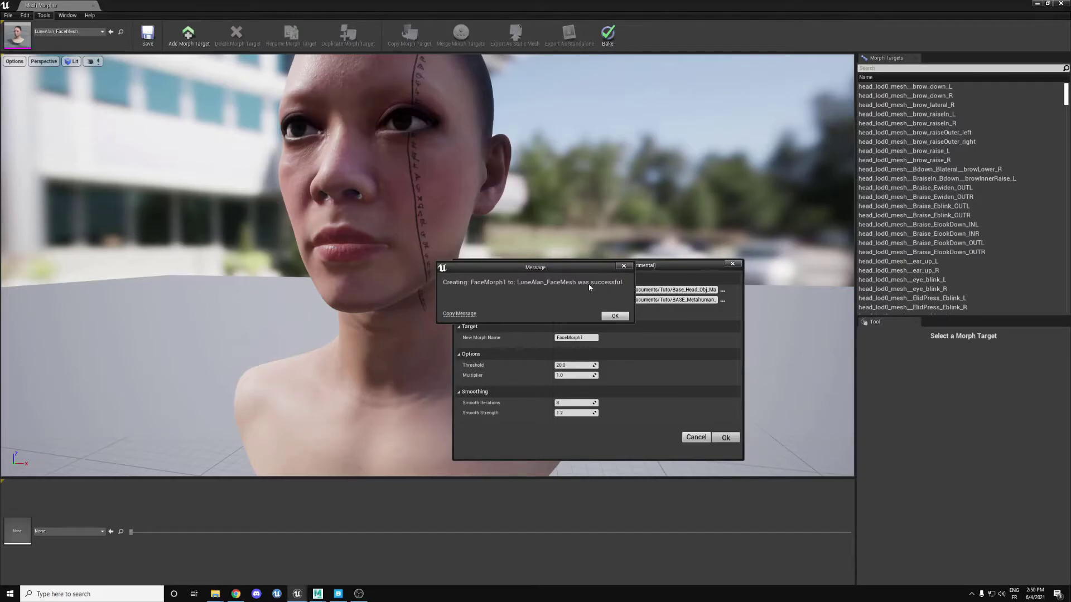
left_click(614, 316)
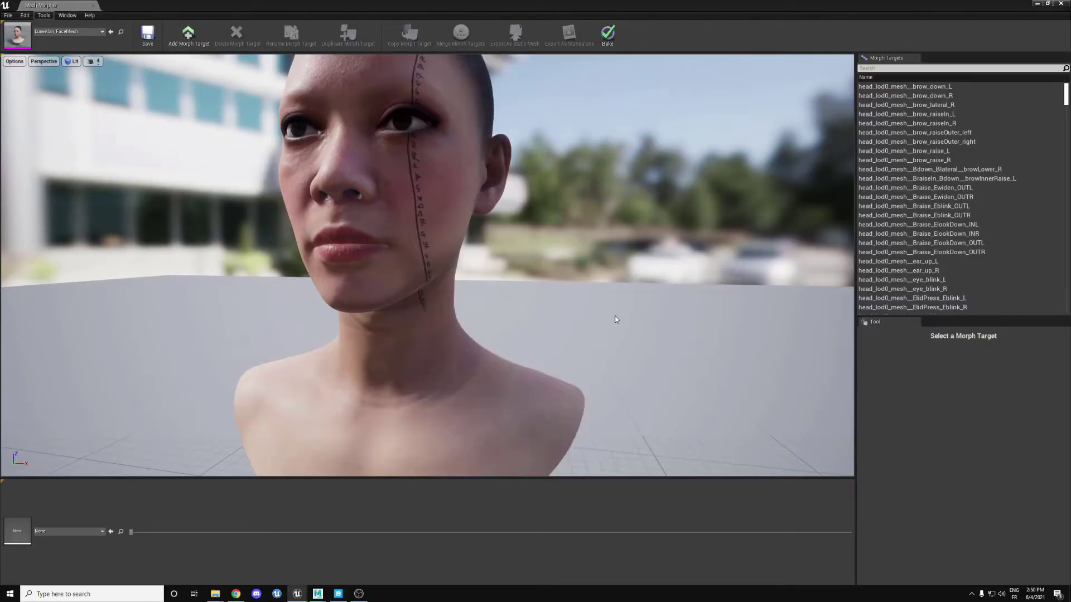
left_click(43, 15)
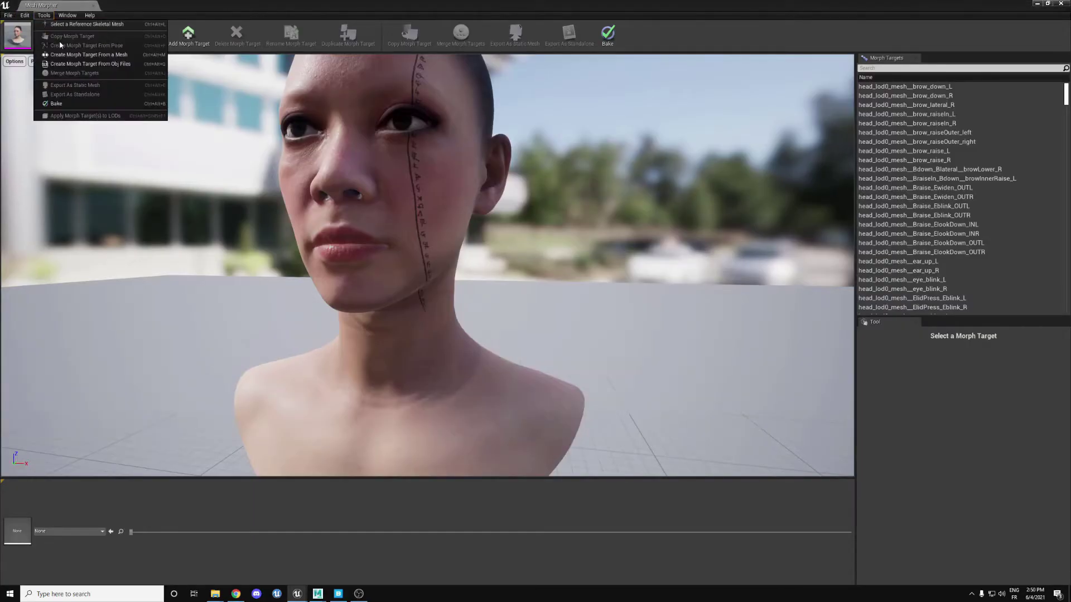
left_click(84, 58)
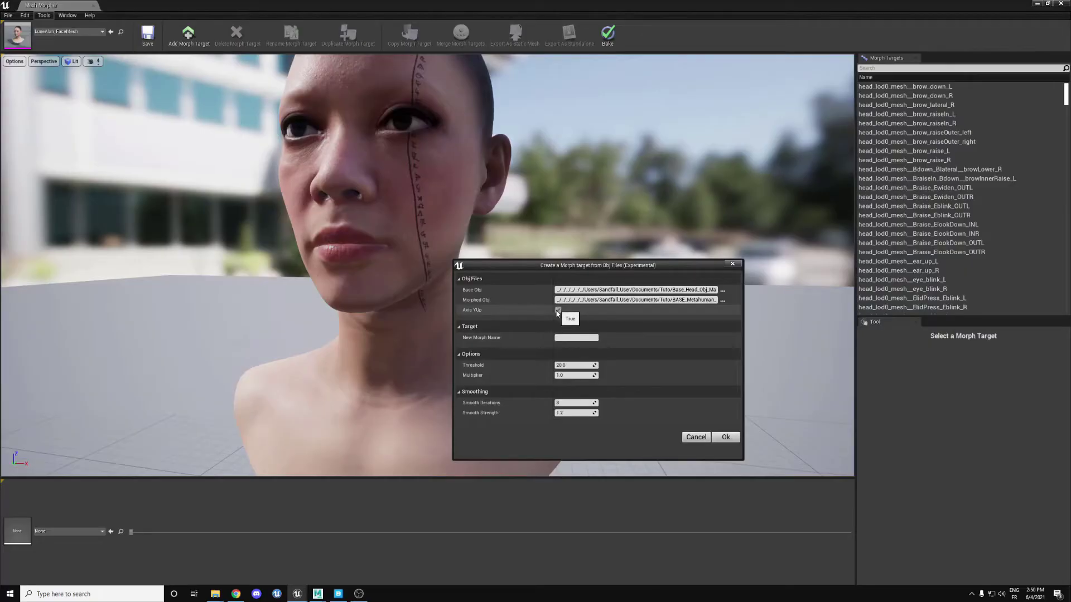
left_click(737, 265)
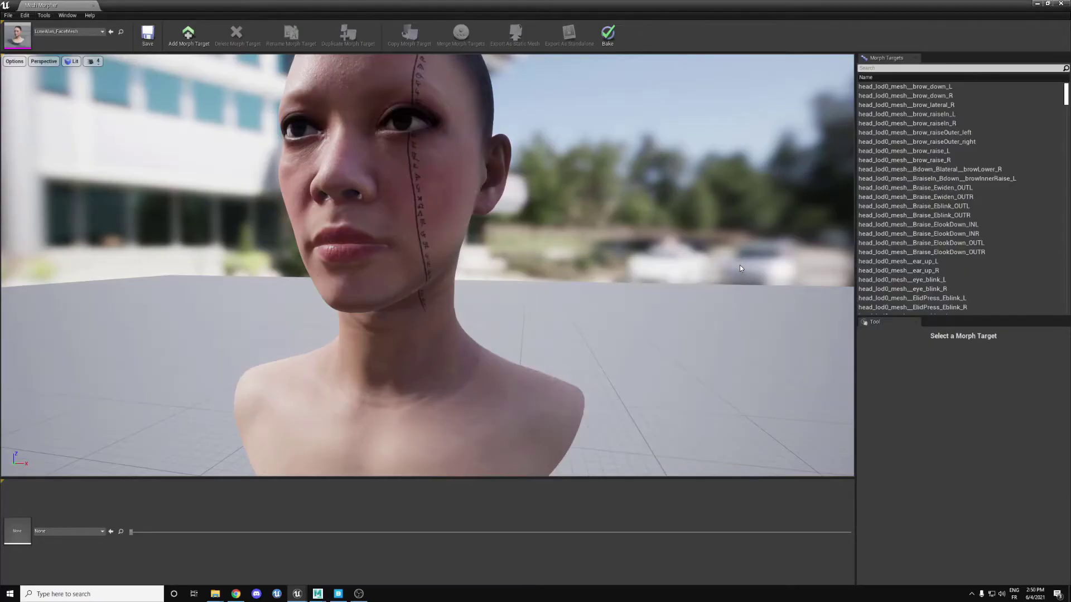
Select FaceMorph1 at the end of the morph target list and inspect the head.
scroll(990, 126, "down", 5)
scroll(990, 130, "down", 20)
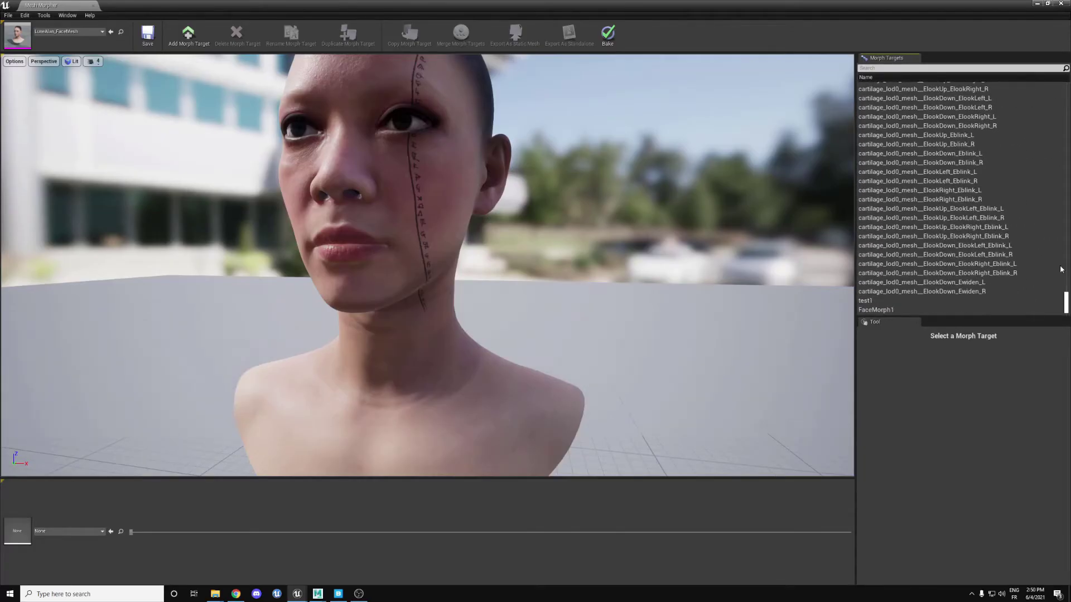
left_click(878, 311)
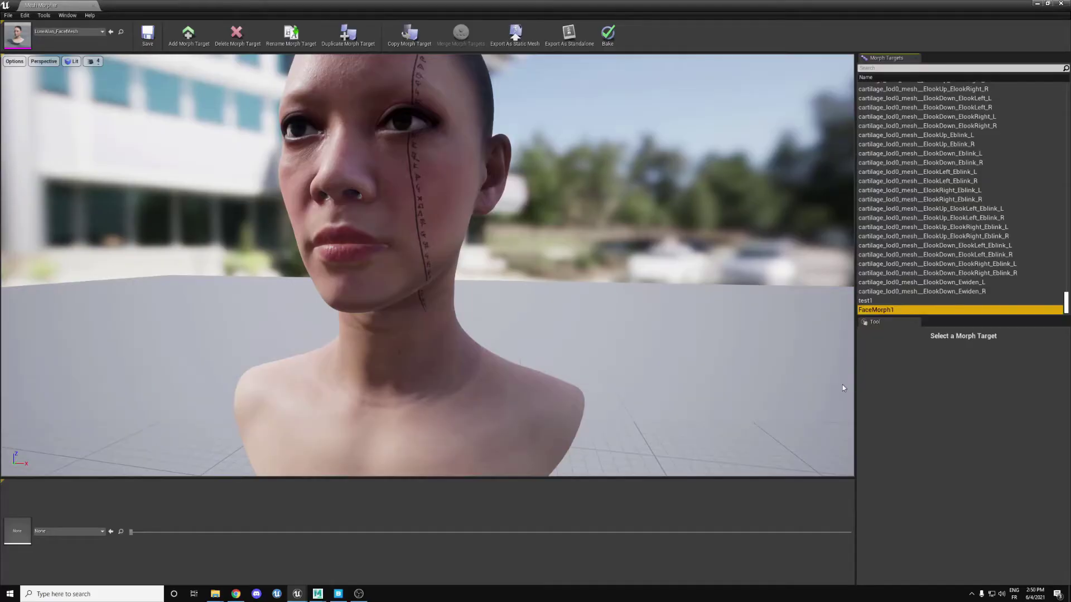
mouse_move(434, 278)
left_mouse_down()
mouse_move(437, 379)
mouse_move(438, 284)
left_mouse_up()
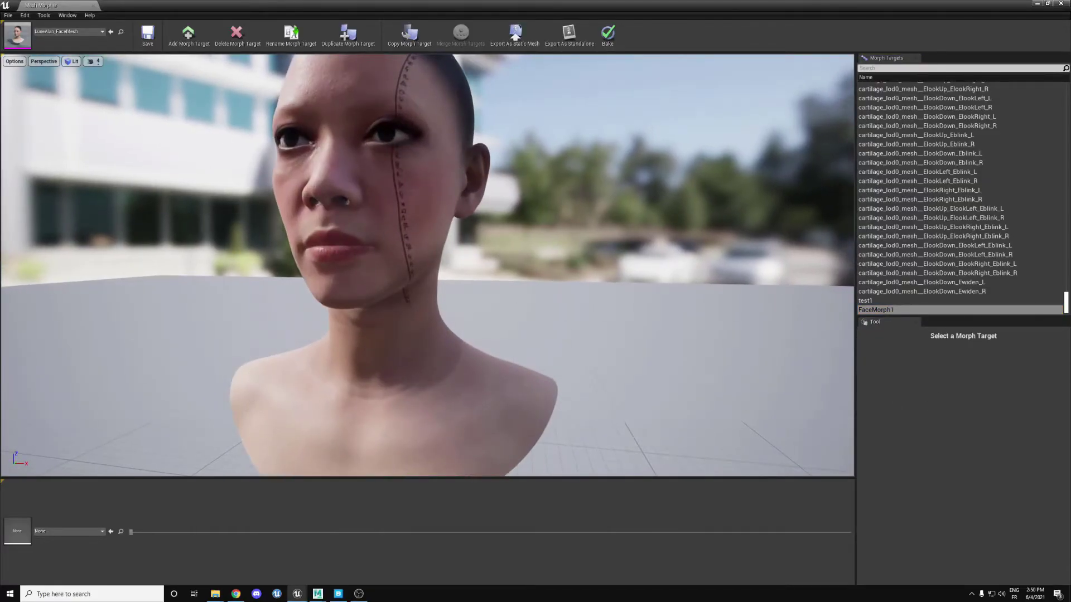
Return to the level, select BP_LuneTest2, clear the outliner's light filter and open the actor's BP_LuneAlan blueprint.
left_click(1036, 4)
left_click_drag(563, 215, 614, 214, "alt")
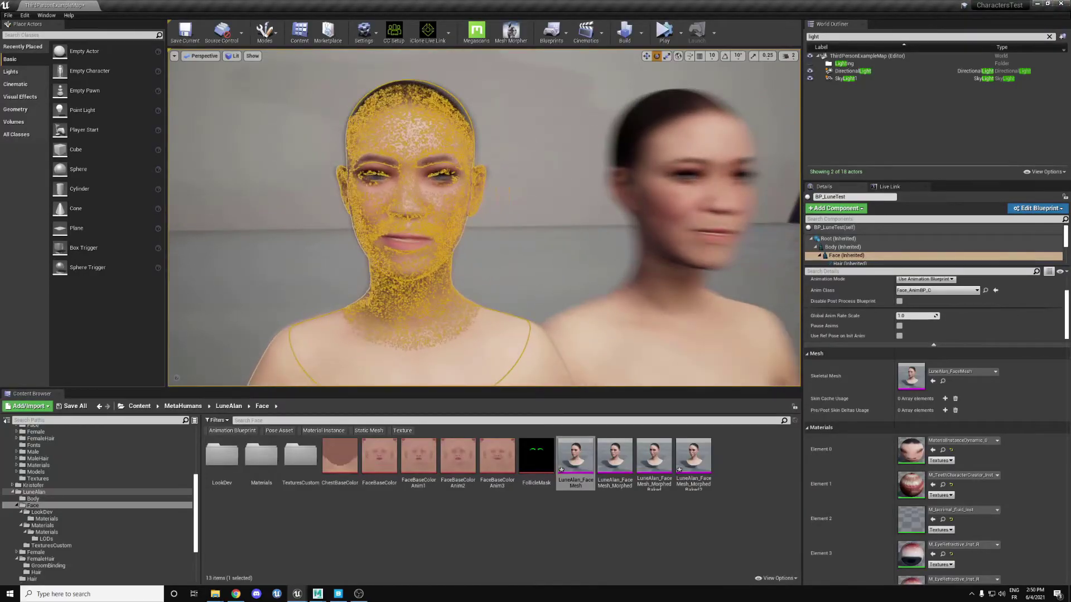
left_click(530, 346)
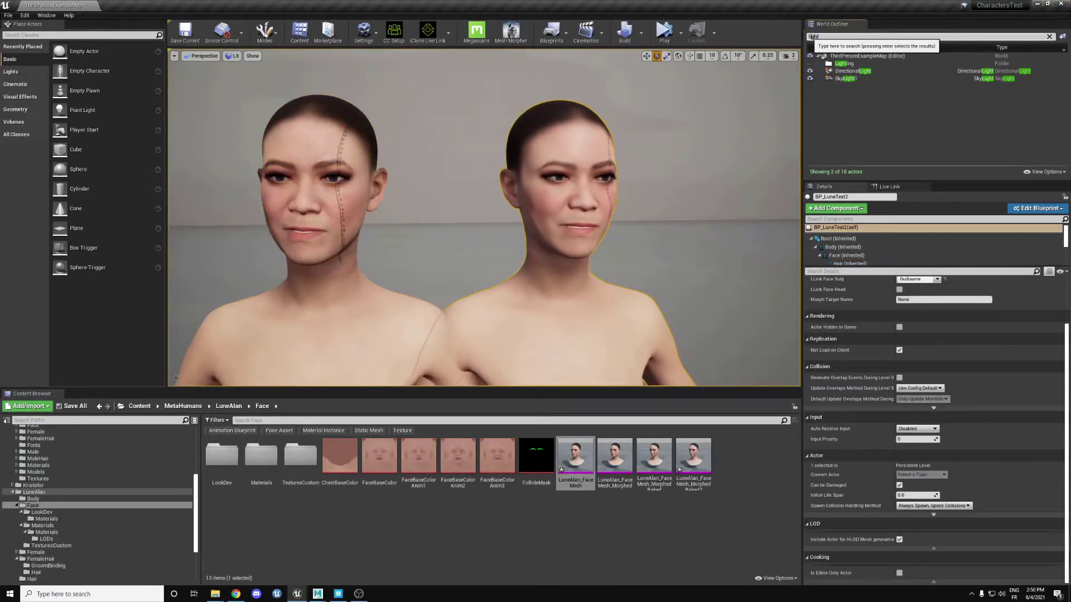
key("BackSpace")
left_click(1002, 113)
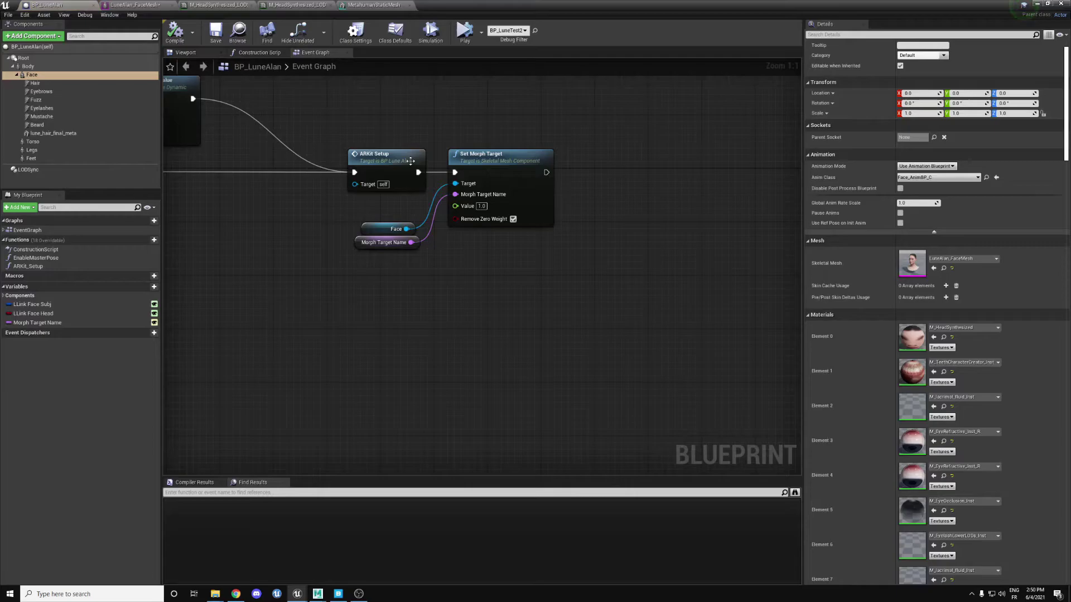
Examine the Set Morph Target node and its Face and Morph Target Name inputs in BP_LuneAlan's event graph.
right_click_drag(410, 161, 462, 228)
right_click_drag(368, 184, 602, 210)
scroll(497, 203, "down", 3)
right_click_drag(262, 152, 253, 174)
scroll(592, 219, "up", 3)
right_click_drag(712, 229, 499, 197)
left_click(474, 248)
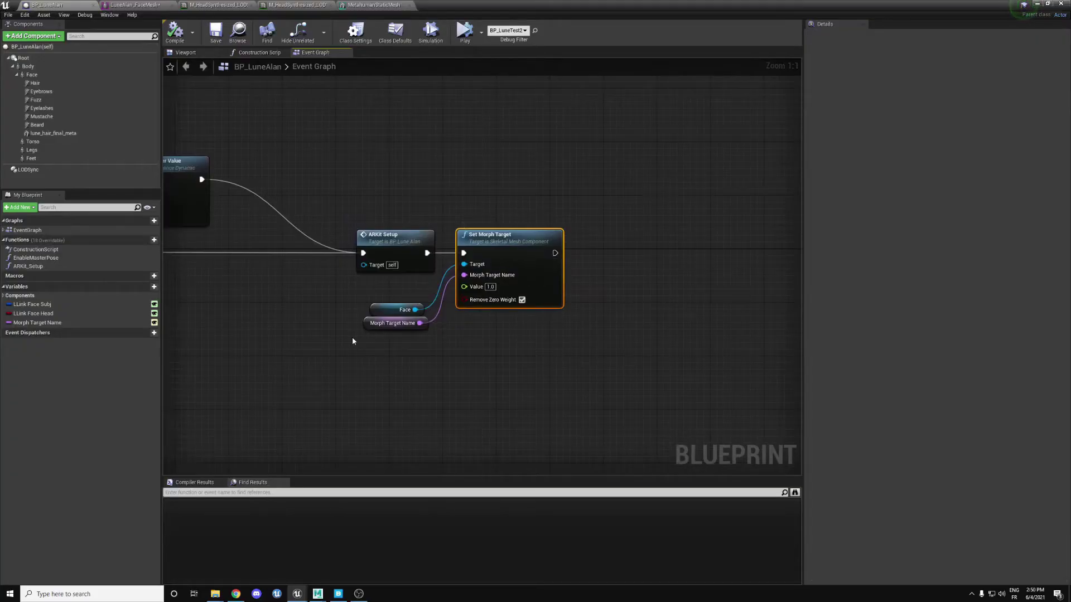
left_click(366, 324)
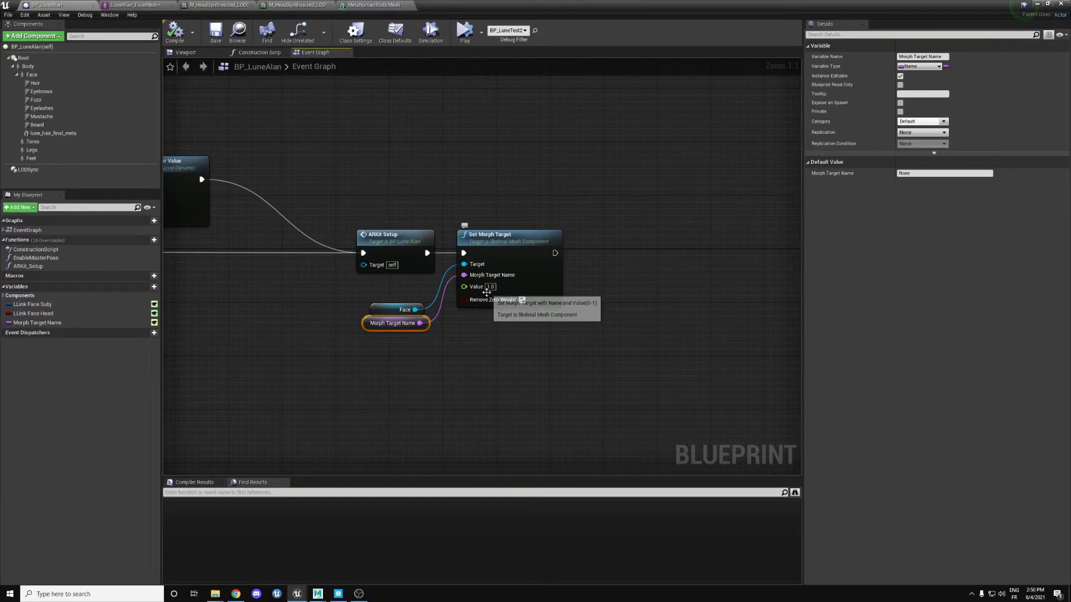
left_click(510, 259)
left_click(1039, 4)
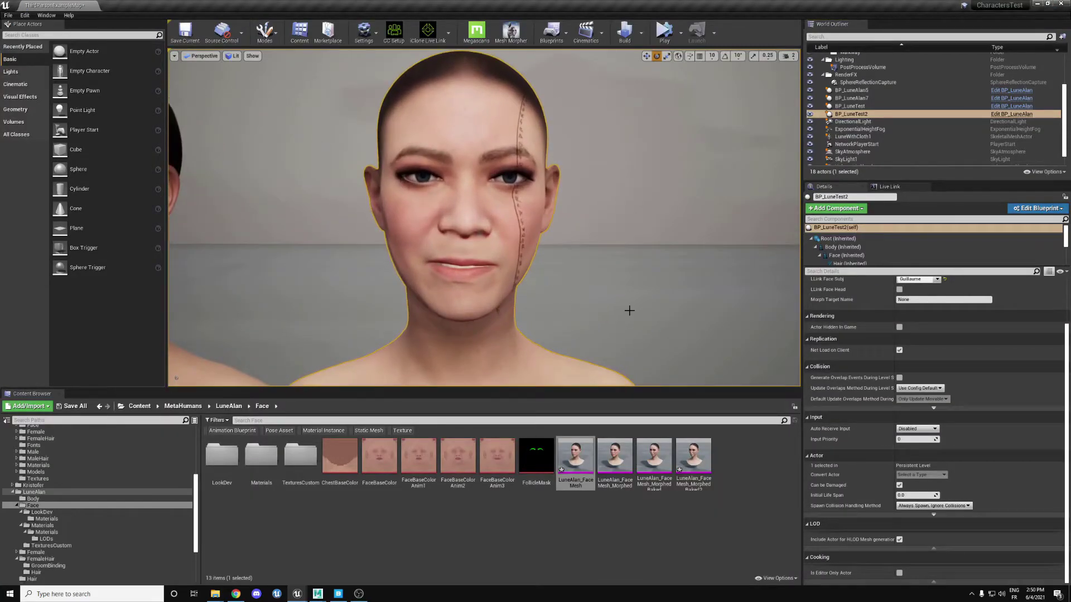
Check the morph target's name in Mesh Morpher and set BP_LuneTest2's Morph Target Name to FaceMorph1.
scroll(927, 357, "up", 2)
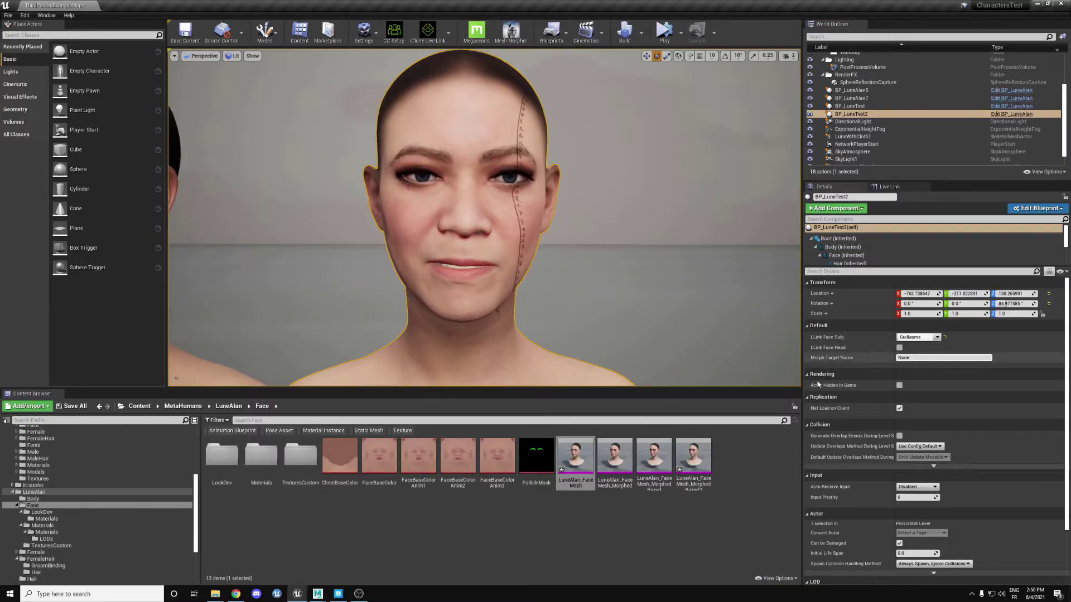
left_click(384, 555)
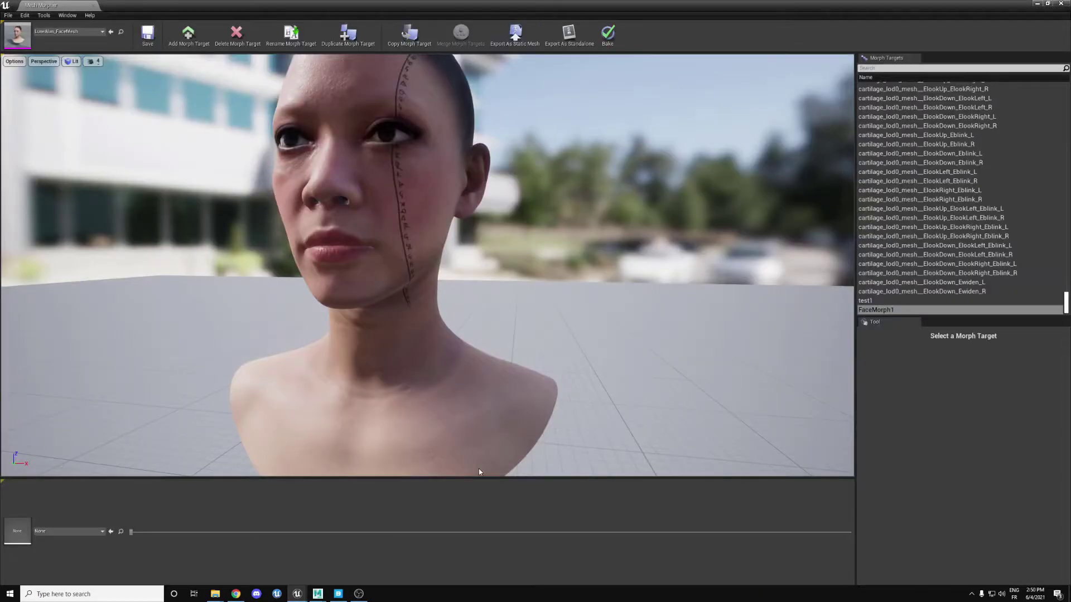
left_click(1037, 4)
left_click(942, 358)
type("F")
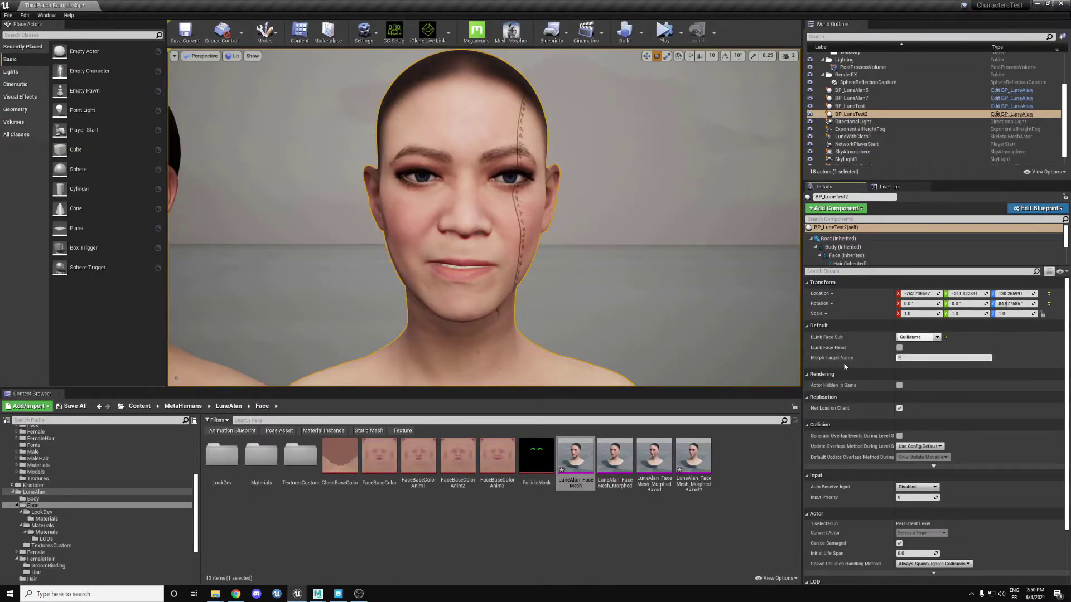
type("aceMorph")
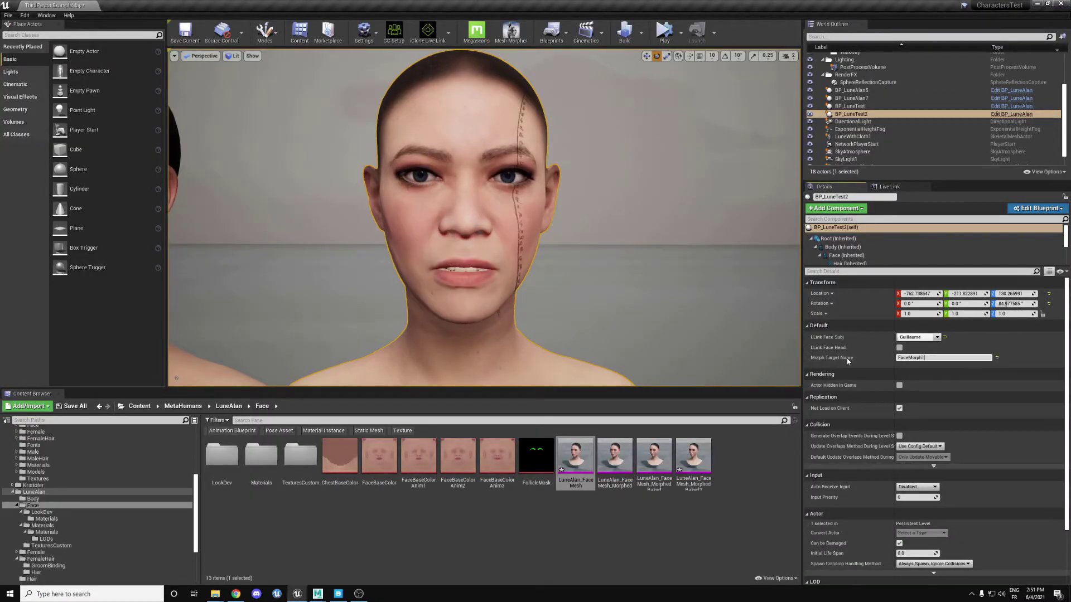
type("1")
key("Return")
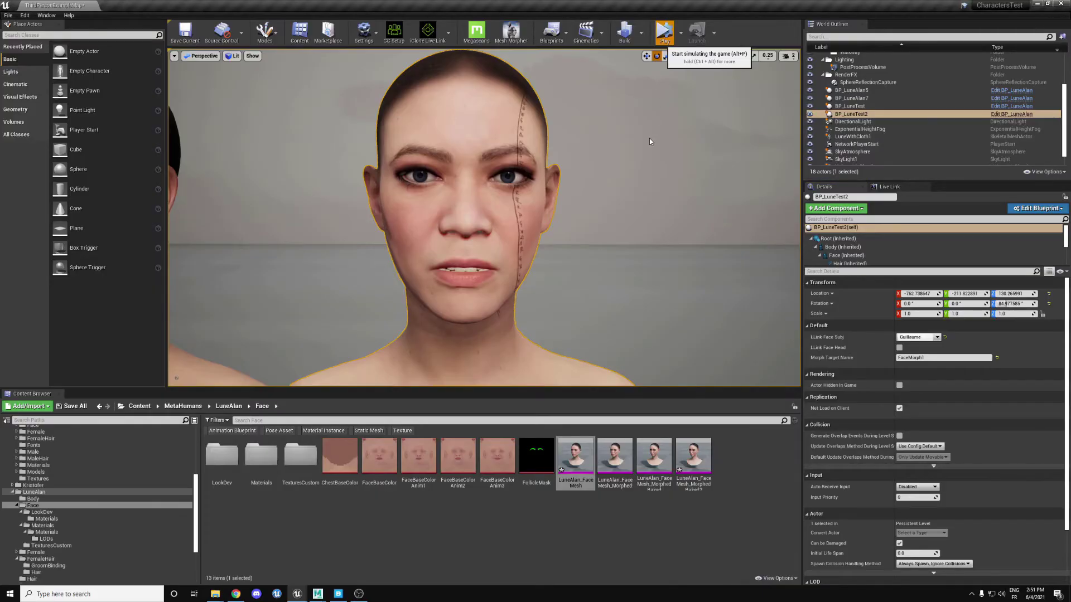
Simulate the level to check FaceMorph1 on BP_LuneTest2, stop the simulation and inspect the head in Mesh Morpher.
key("alt+p")
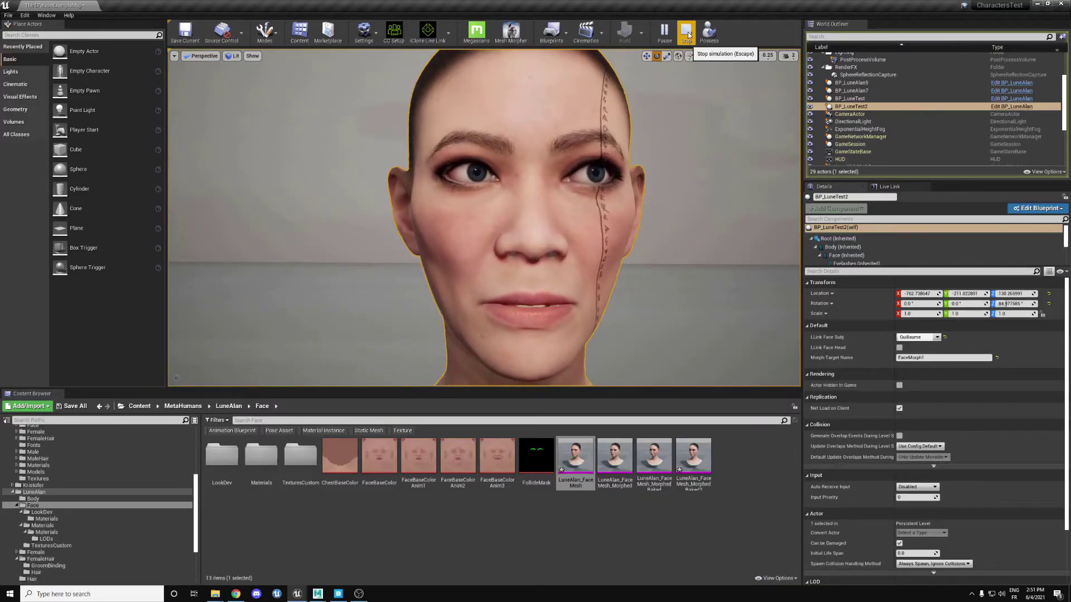
left_click(686, 33)
mouse_move(297, 594)
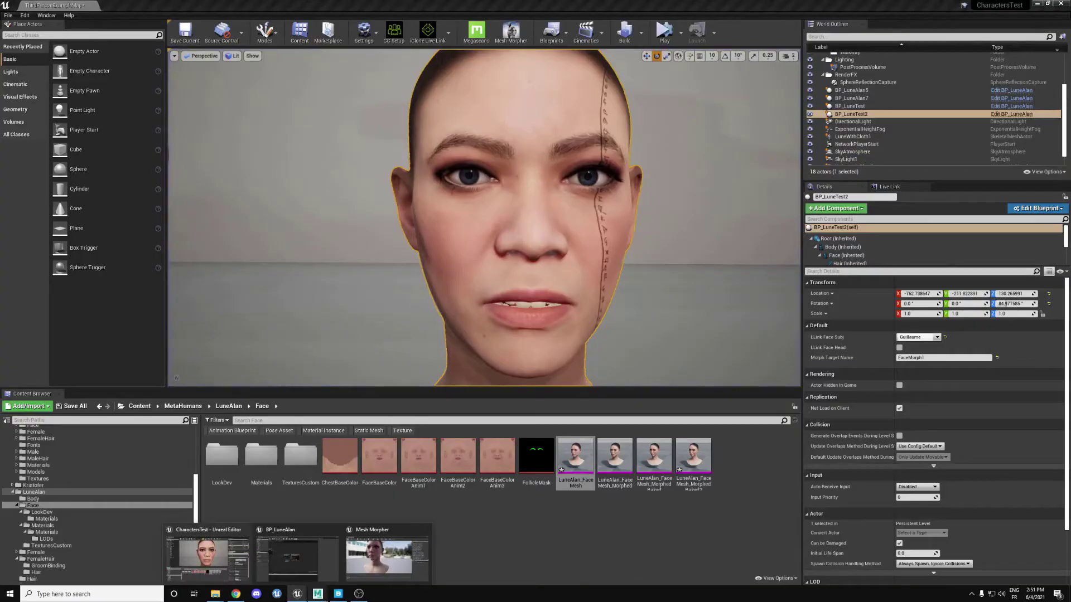
left_click(388, 572)
scroll(502, 309, "down", 8)
right_click_drag(454, 329, 474, 333)
scroll(454, 329, "up", 1)
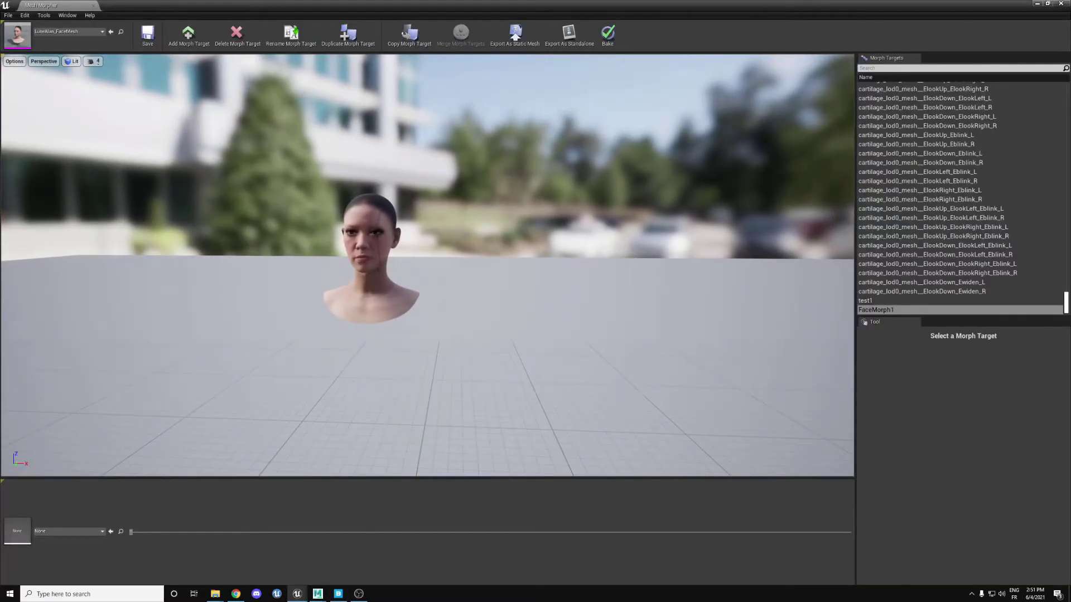
Duplicate the LuneAlan_FaceMesh asset in the Face folder as LuneAlan_FaceMesh_Baked.
left_click_drag(507, 5, 468, 39)
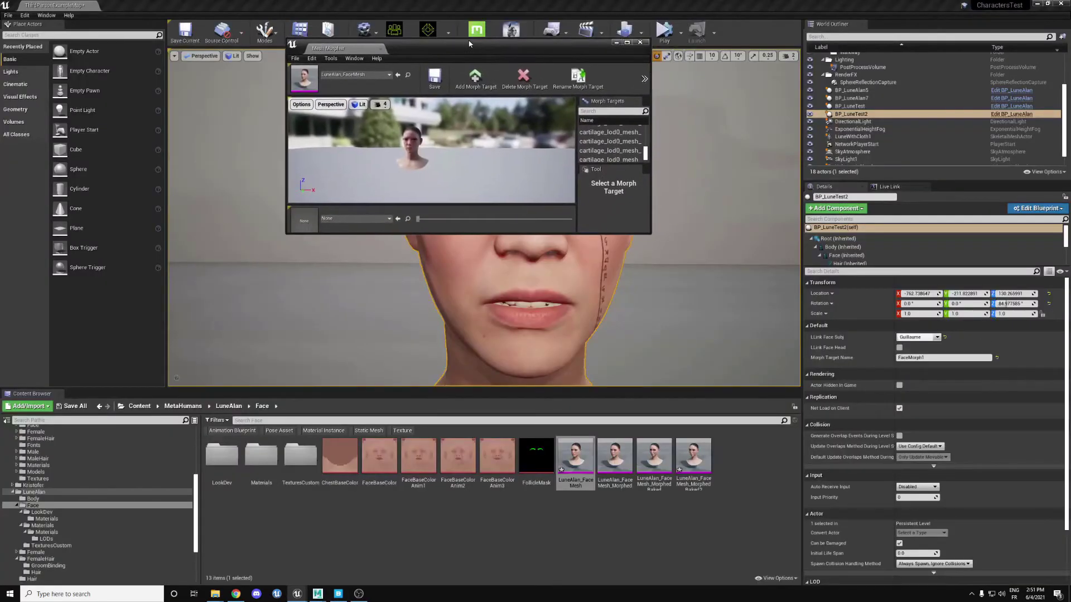
left_click(578, 457)
right_click(578, 457)
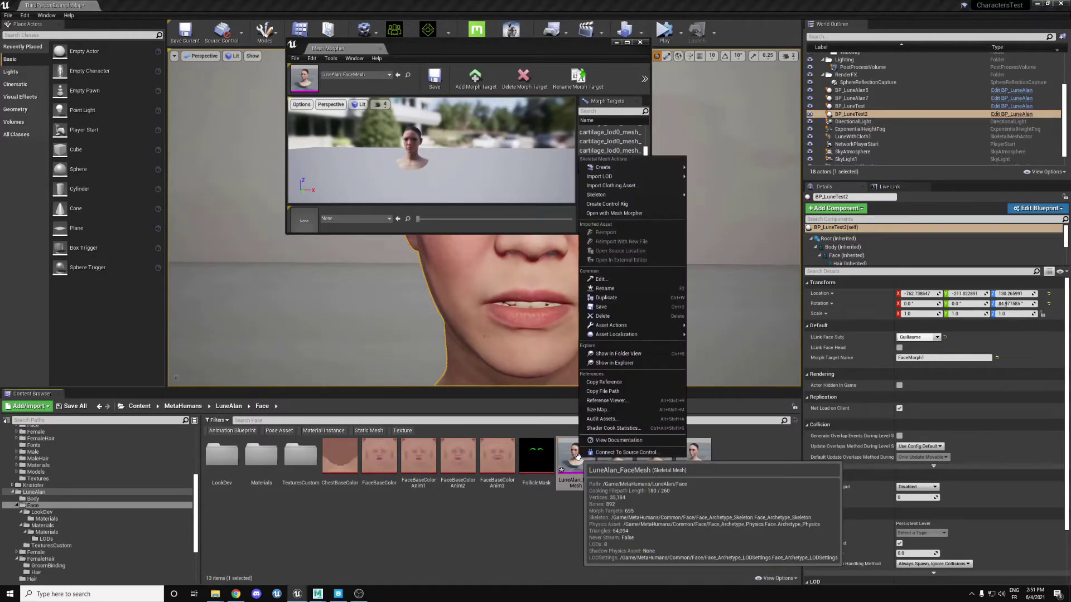
left_click(616, 304)
key("Right")
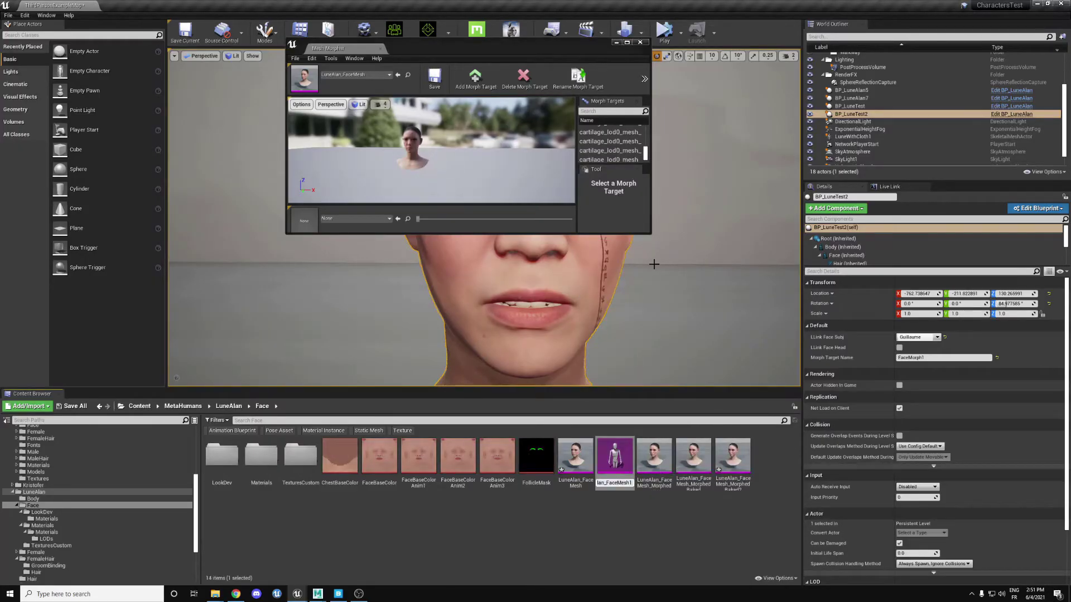
key("BackSpace")
type("_Baked")
key("Return")
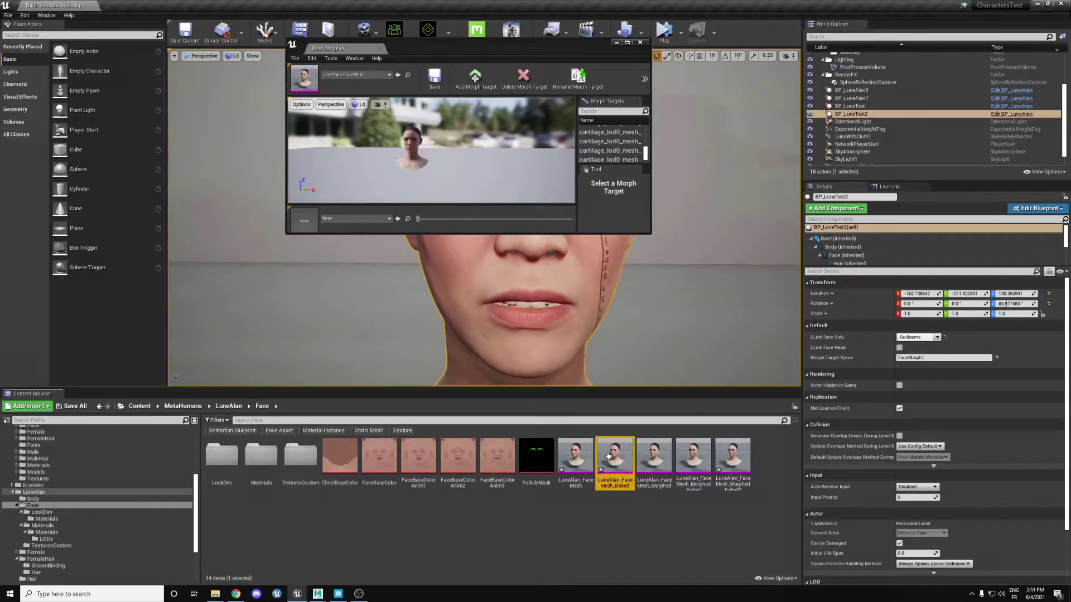
Open LuneAlan_FaceMesh_Baked to view it, close its editor tab and return to the level.
double_click(608, 455)
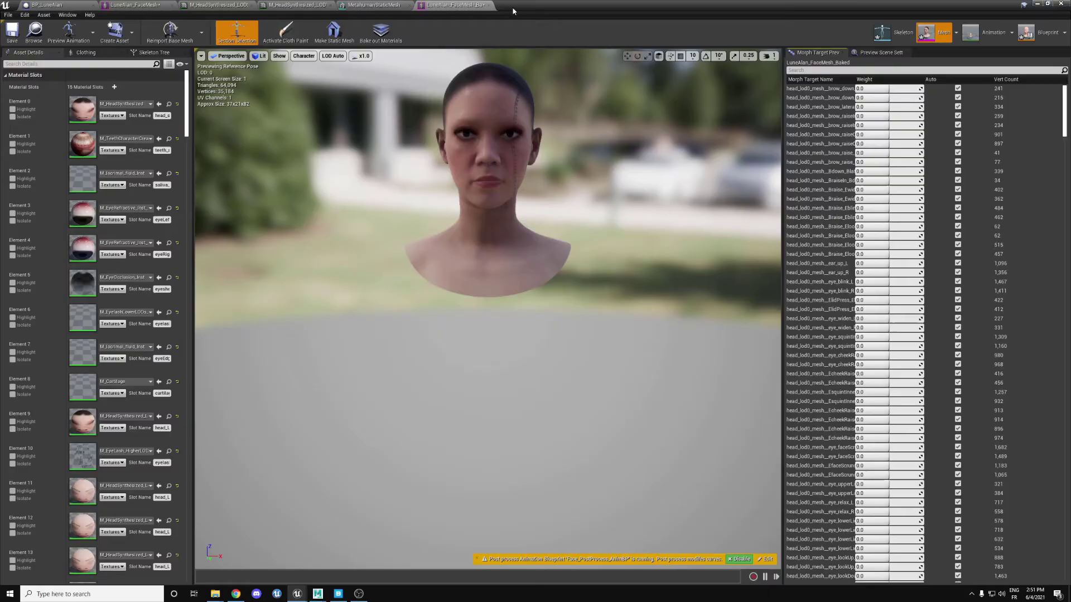
left_click(489, 5)
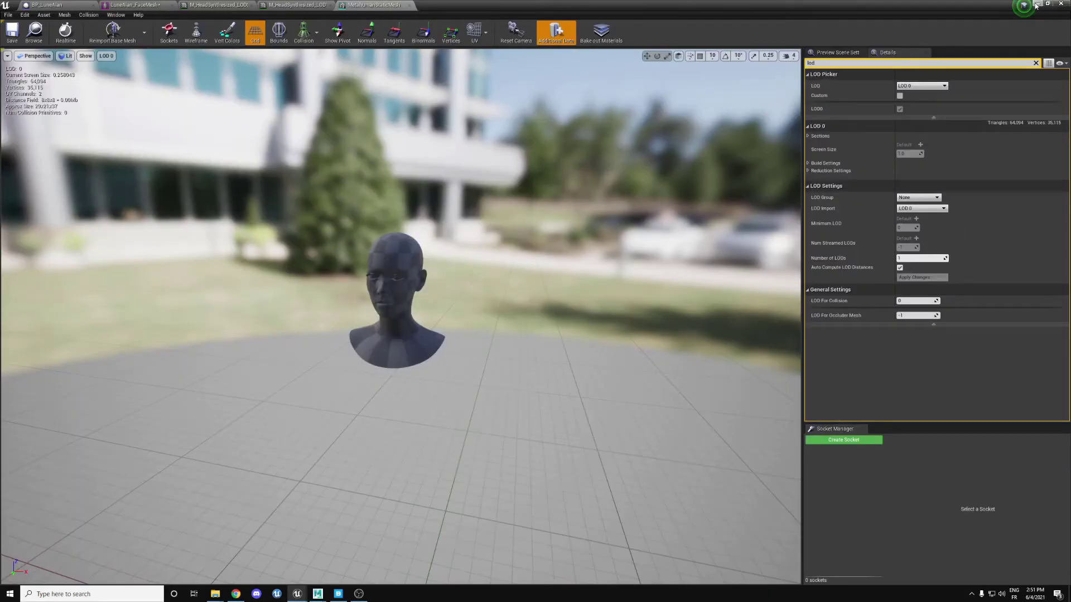
left_click(1034, 5)
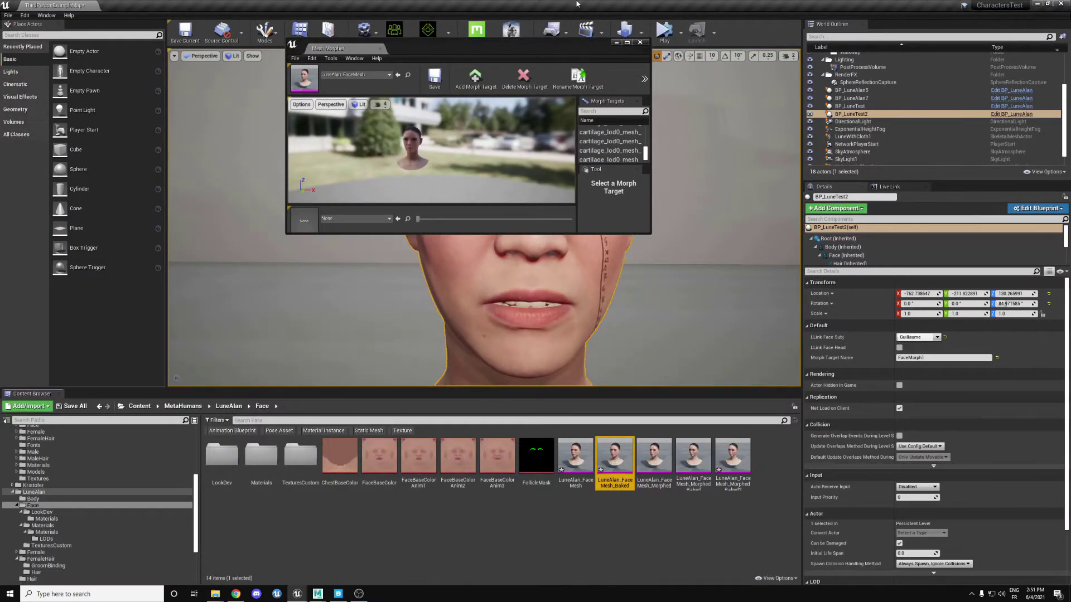
Reopen Mesh Morpher with LuneAlan_FaceMesh_Baked and open its Bake window at full size.
left_click(638, 43)
left_click(639, 43)
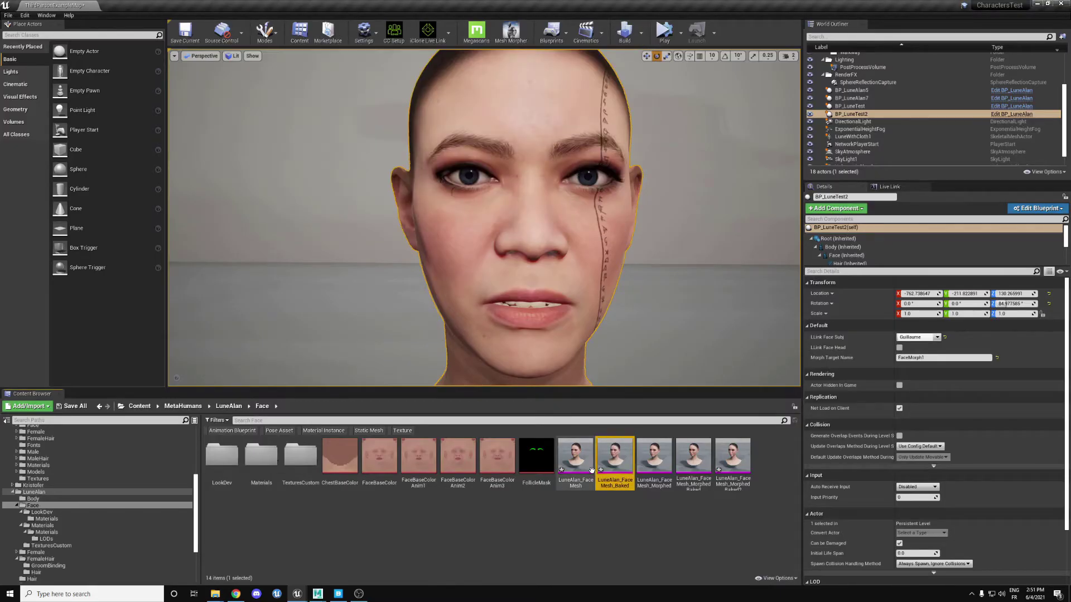
left_click(518, 30)
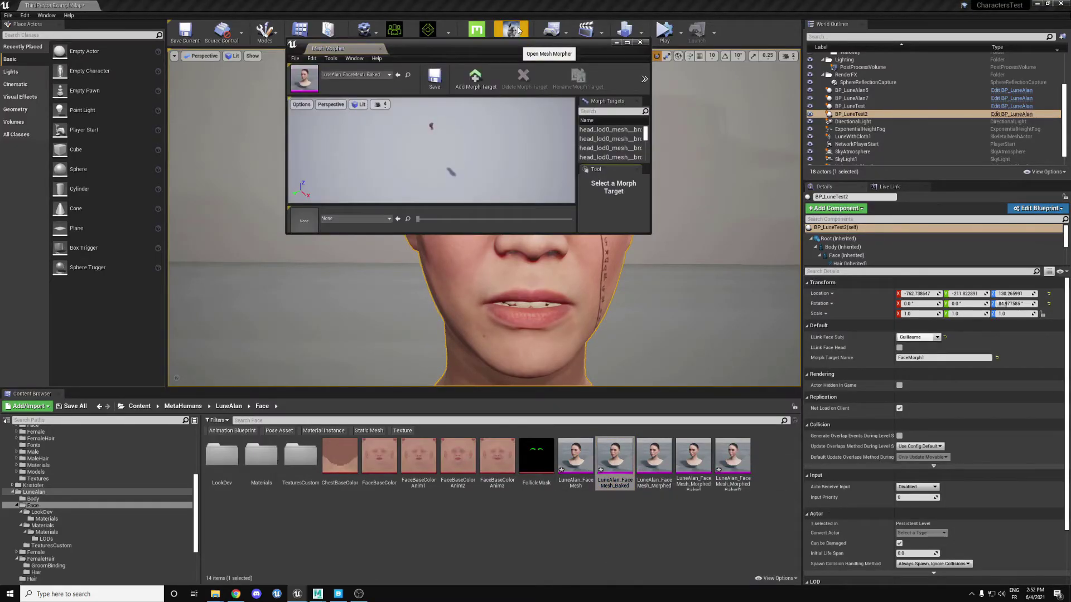
left_click(629, 46)
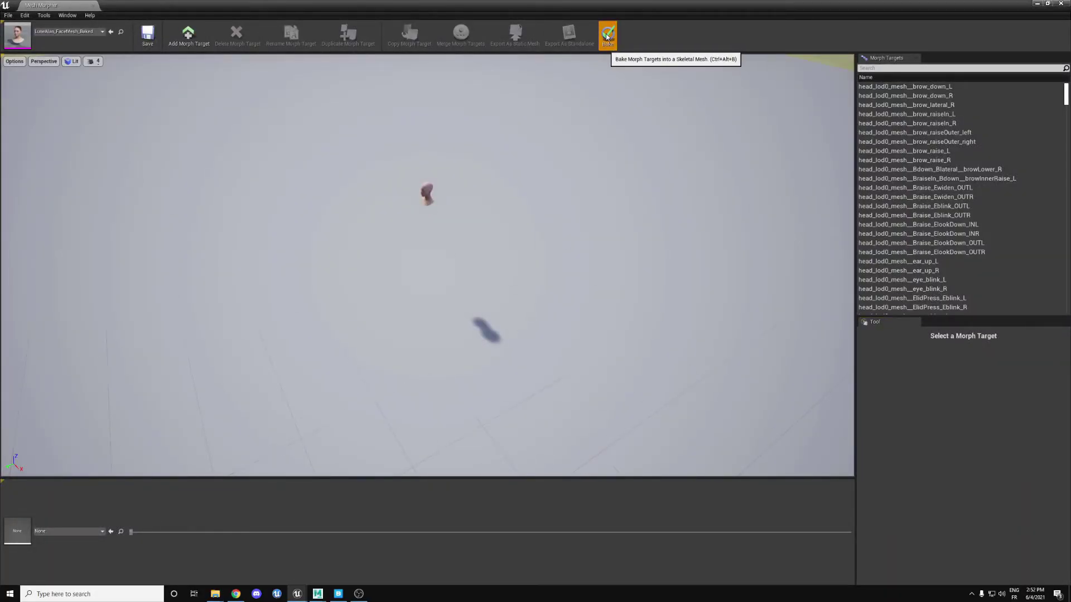
left_click(607, 37)
double_click(587, 205)
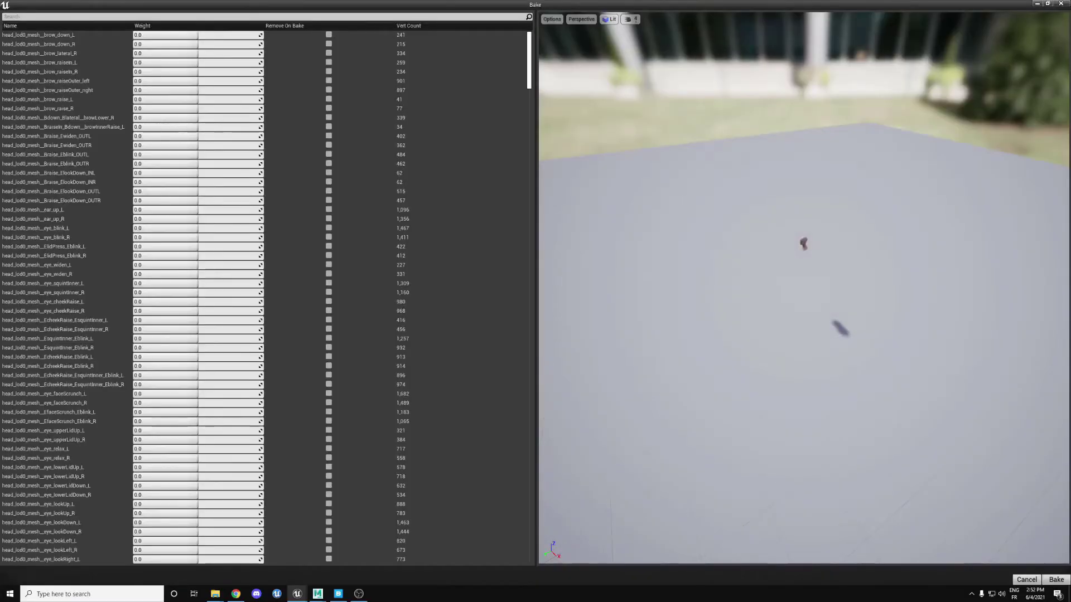
Lower the Bake preview's camera speed and frame the head from the front, with FaceMorph1 listed.
right_click_drag(803, 288, 892, 245)
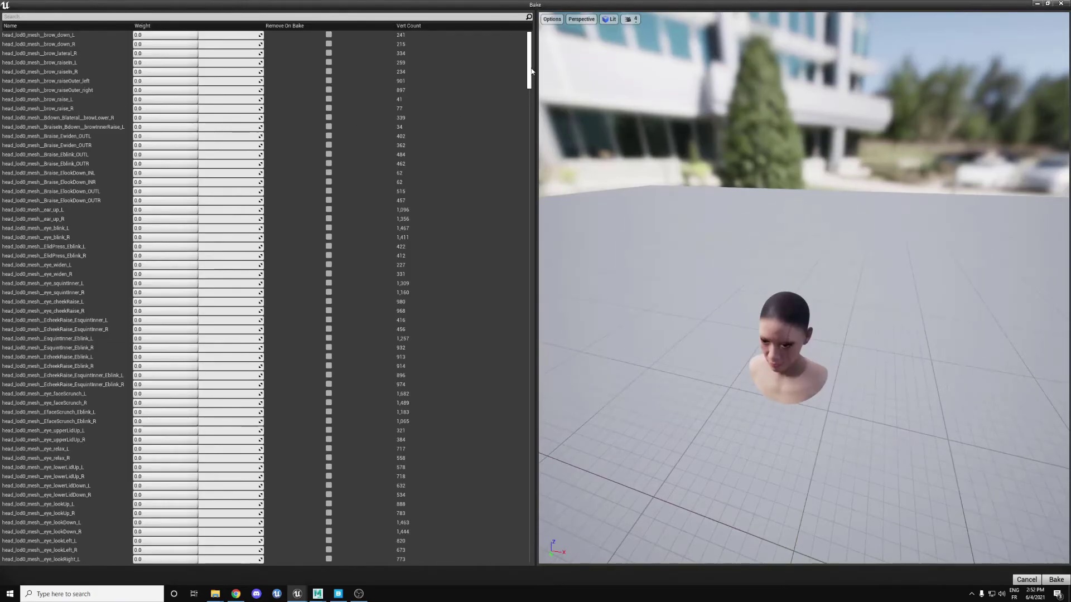
left_click_drag(530, 71, 528, 544)
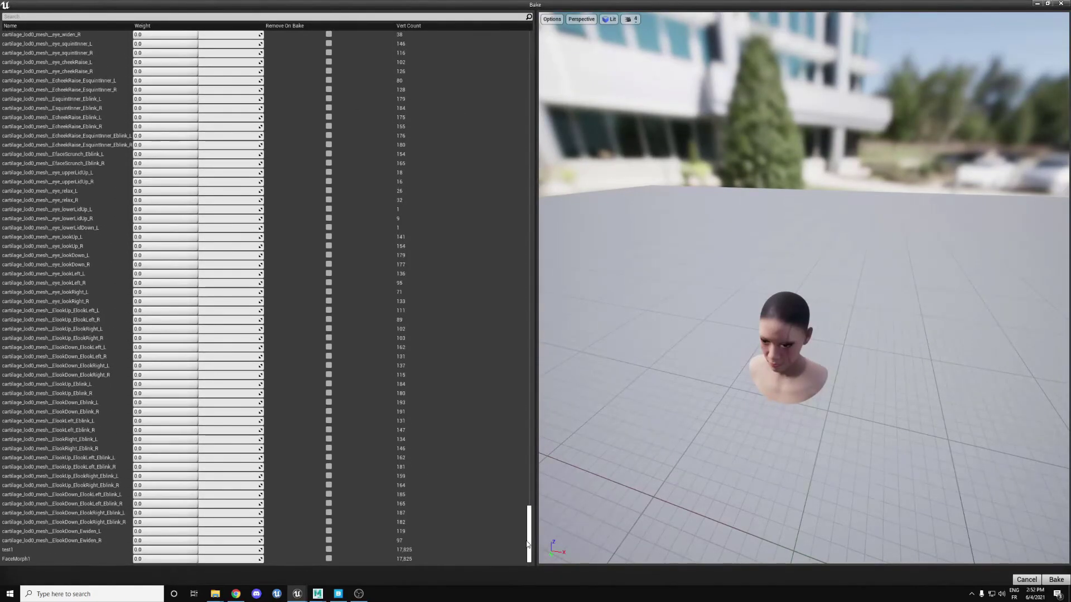
right_click_drag(827, 363, 825, 379)
left_click(631, 19)
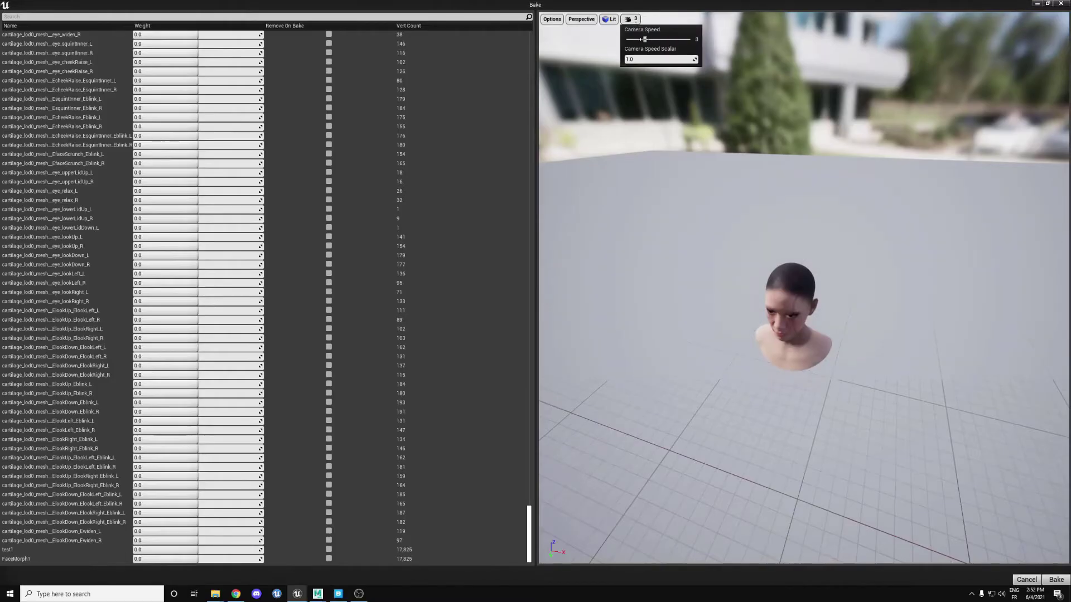
left_click_drag(643, 39, 635, 39)
right_click_drag(803, 312, 862, 257)
key("w")
key("a")
key("s")
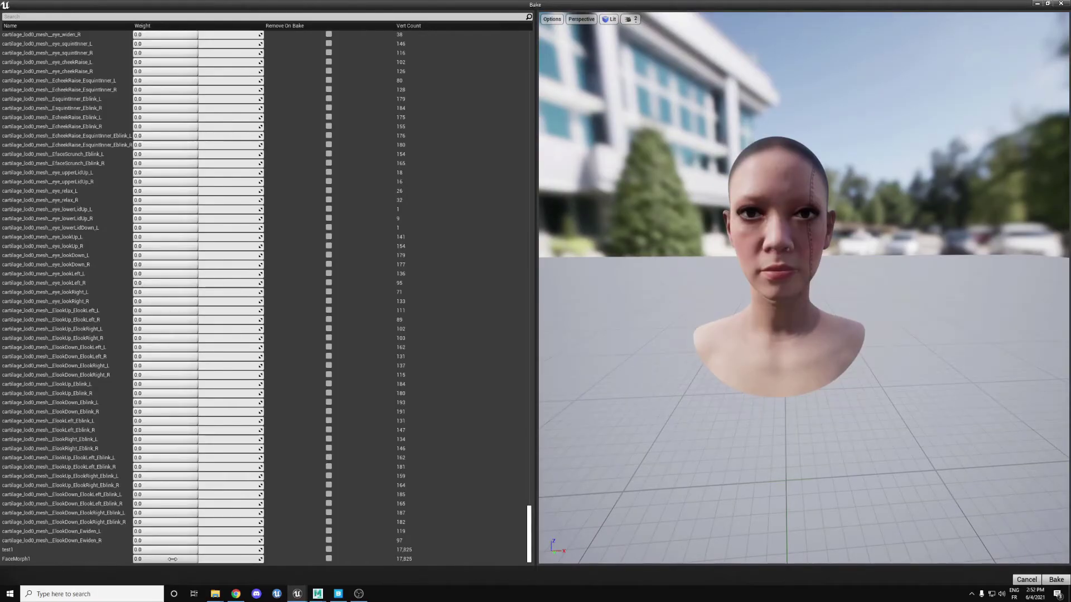
Compare FaceMorph1 at weights 0 and 1 in the Bake window and leave its weight at 1.
left_click_drag(139, 558, 177, 559)
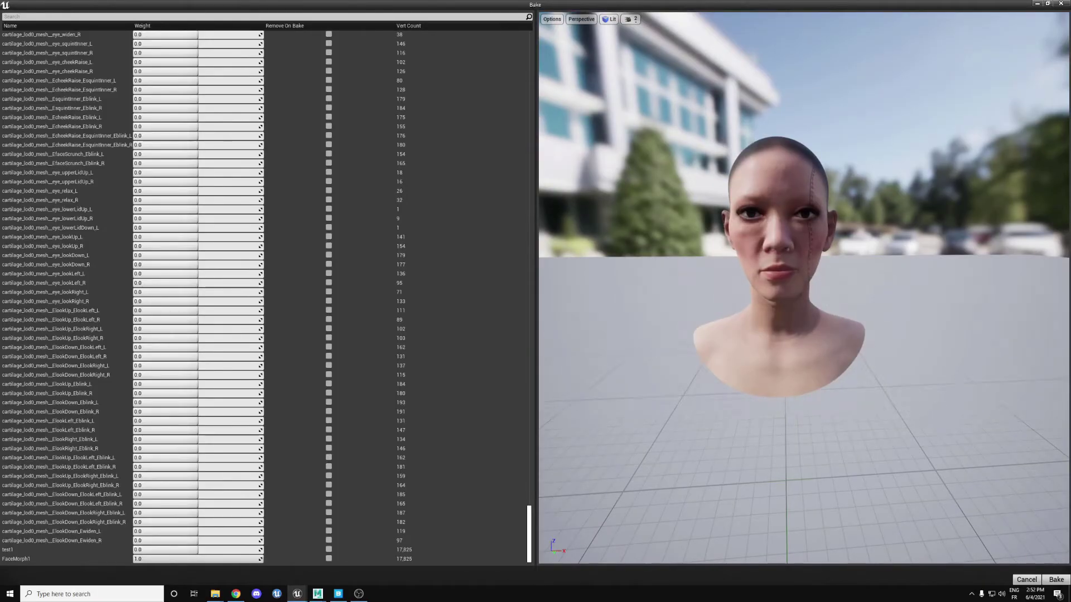
left_click(169, 560)
type("0")
key("Return")
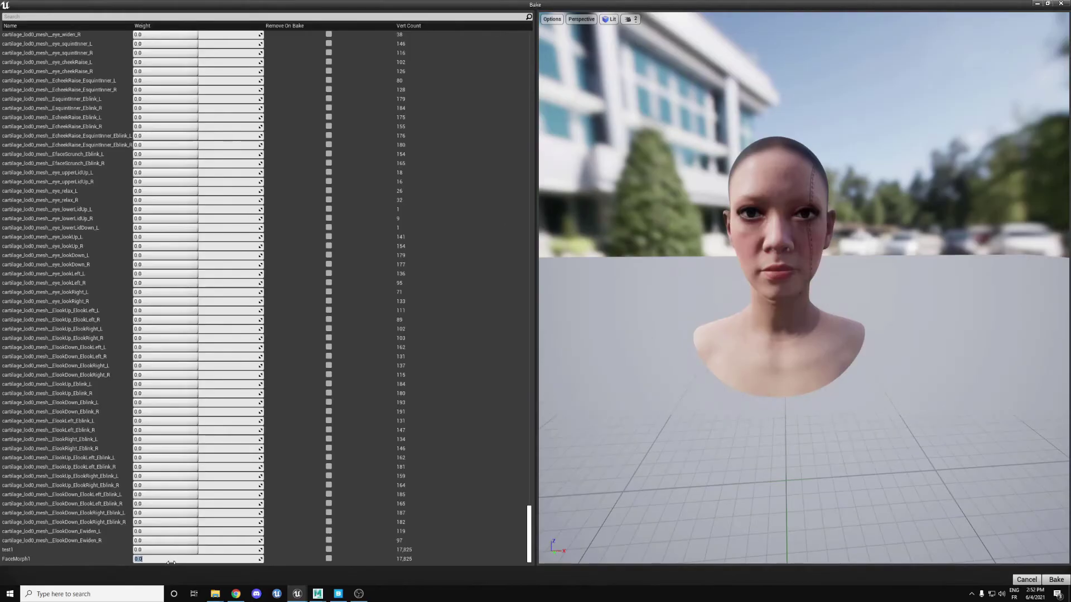
type("1")
key("Return")
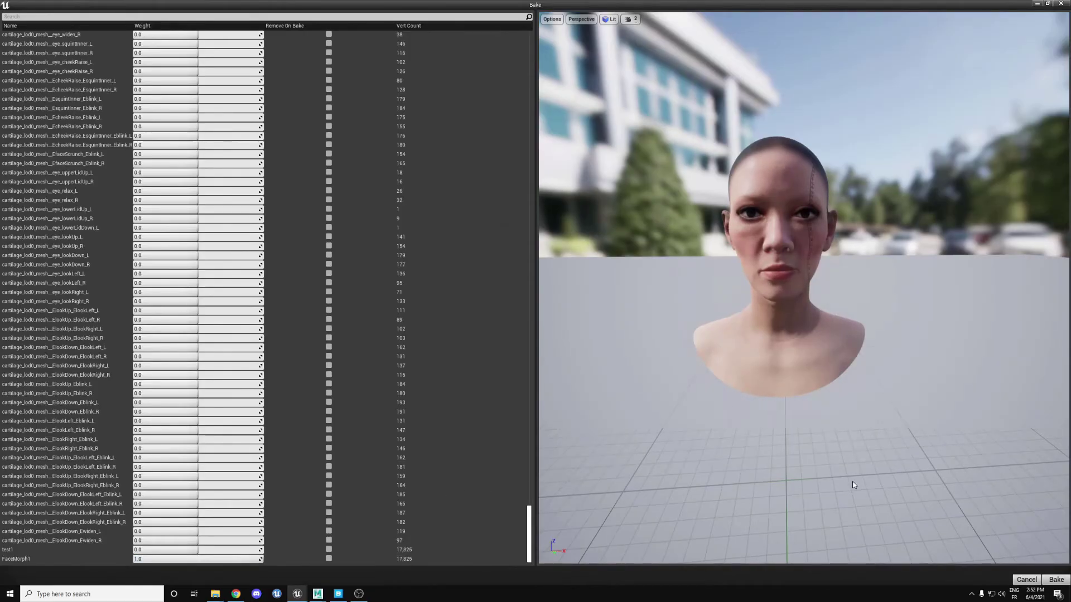
Bake the weighted morph target into LuneAlan_FaceMesh_Baked and close Mesh Morpher.
left_click(1056, 579)
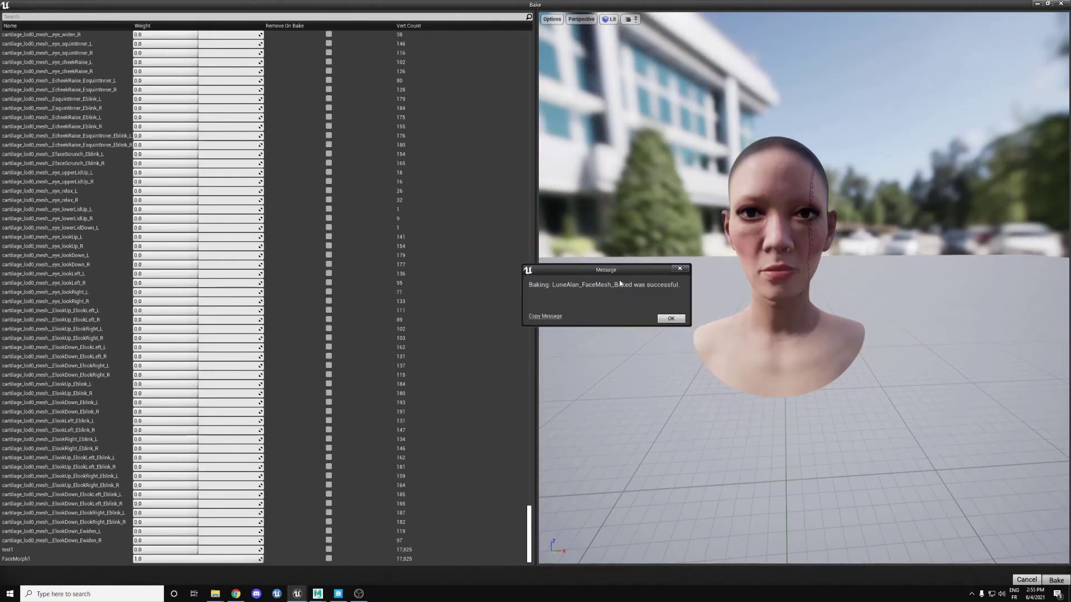
left_click(671, 318)
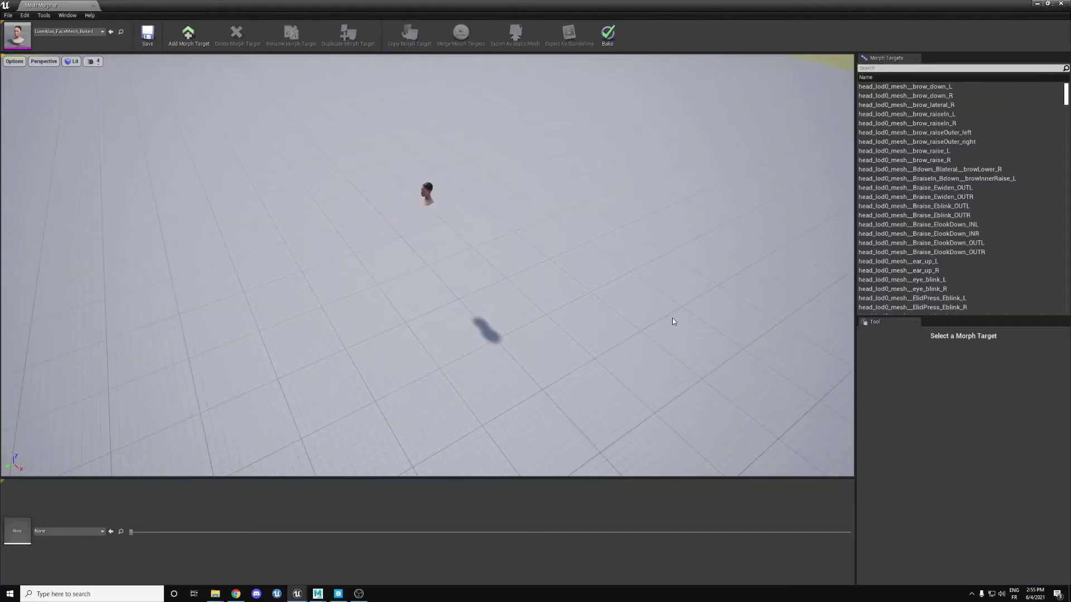
left_click(1065, 4)
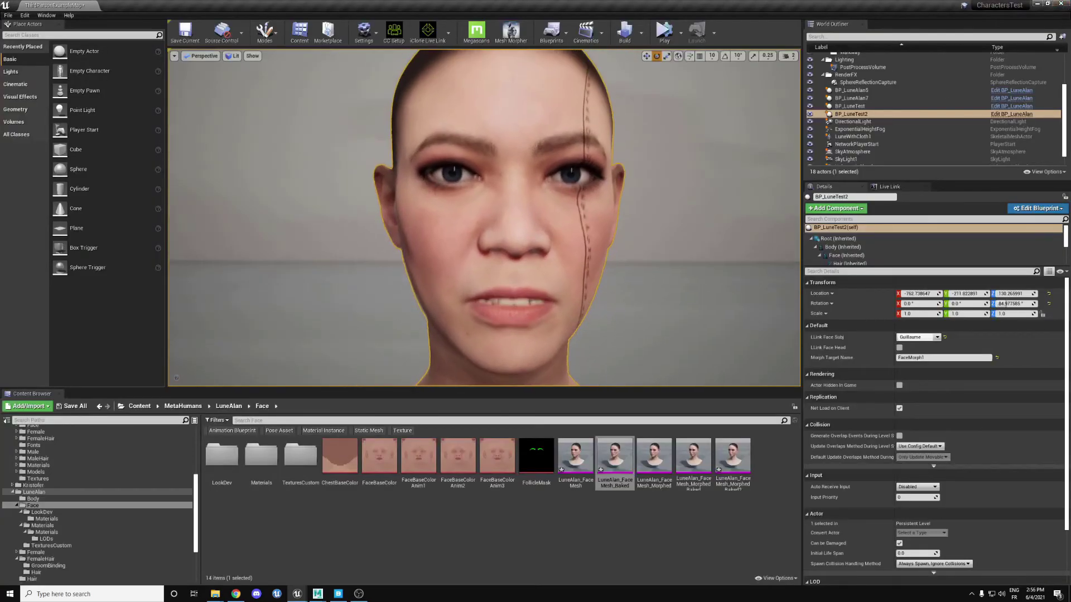
Open LuneAlan_FaceMesh_Baked, inspect the baked head up close and return to the level.
double_click(605, 456)
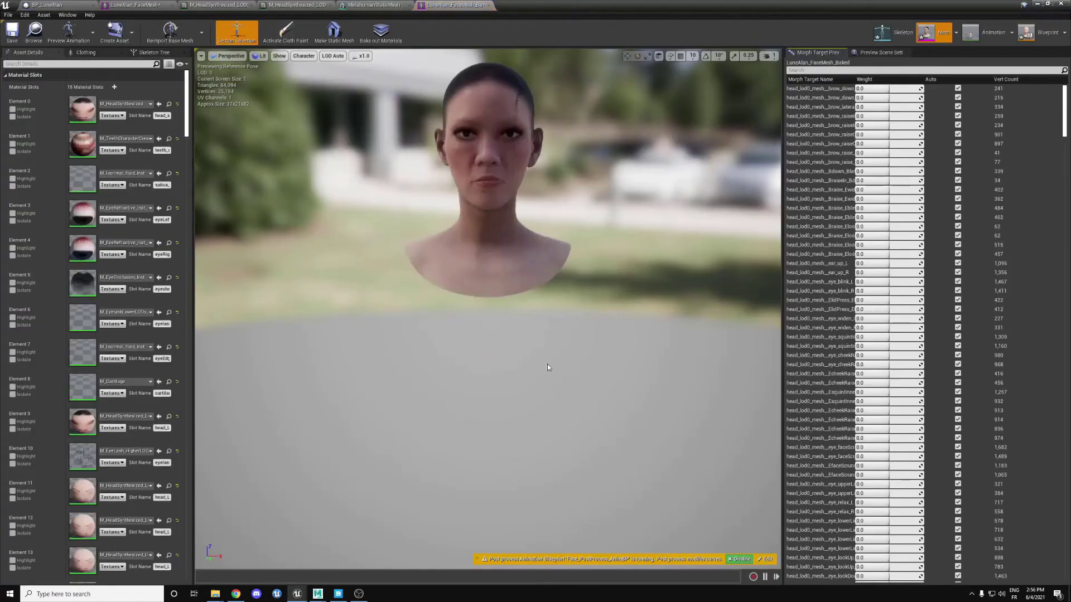
right_click_drag(547, 363, 552, 343)
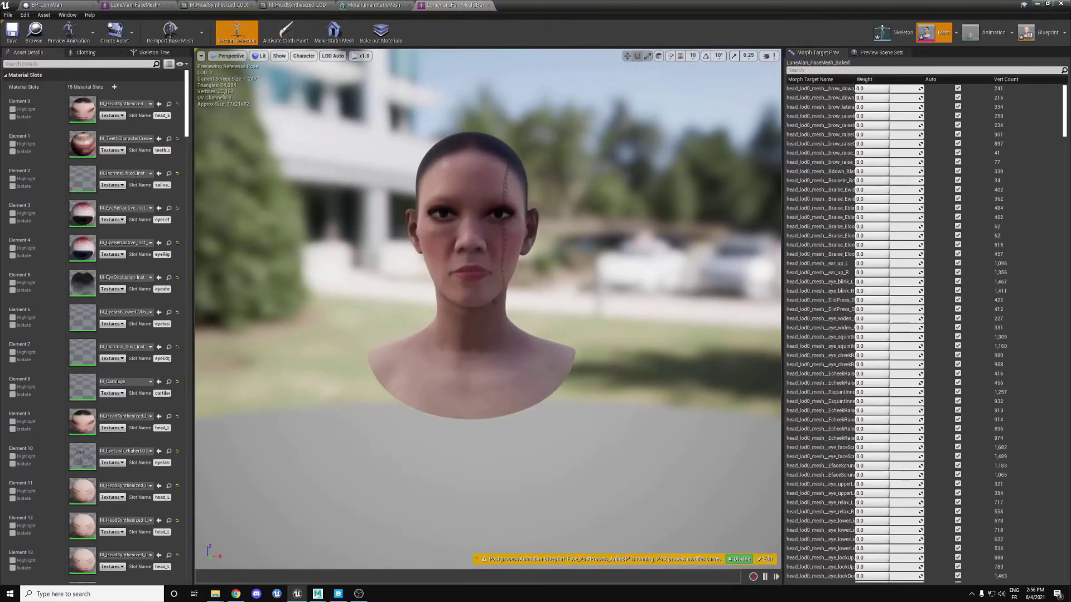
scroll(488, 308, "up", 6)
scroll(487, 308, "down", 1)
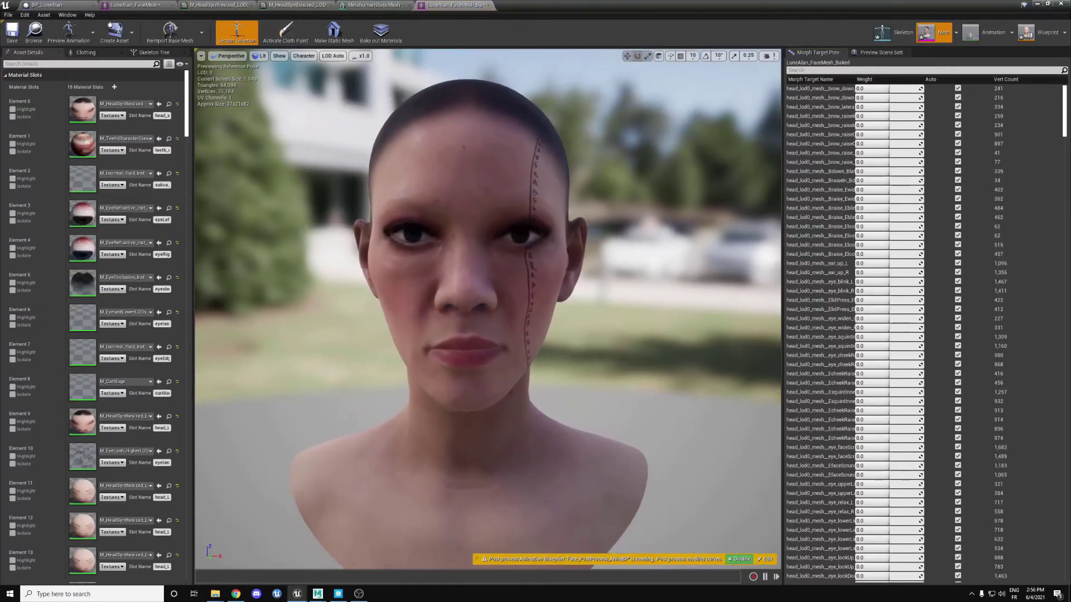
left_click(1036, 4)
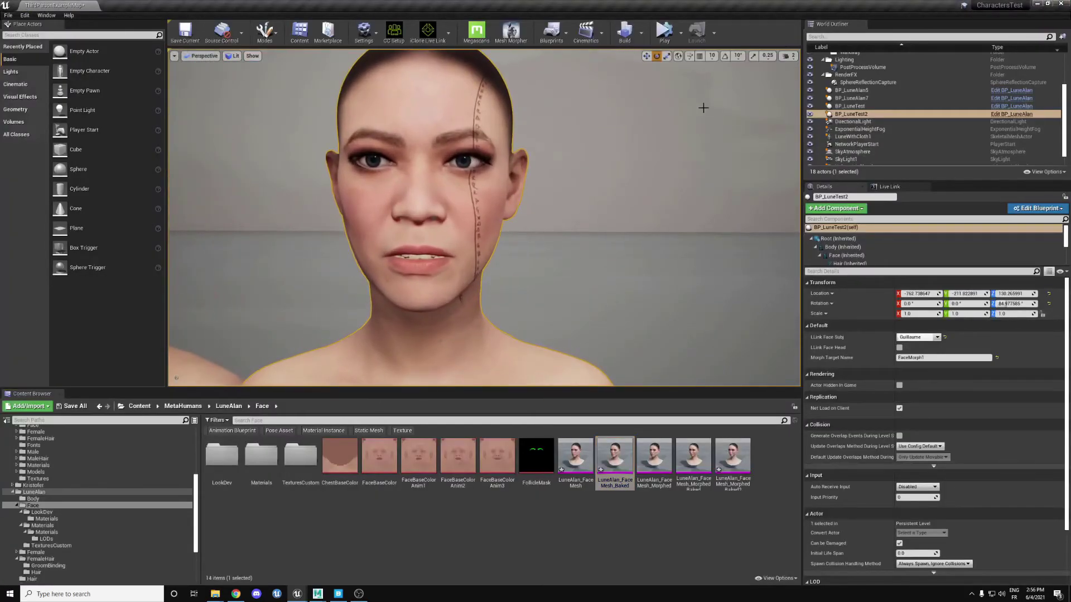
Assign LuneAlan_FaceMesh_Baked as the skeletal mesh of BP_LuneTest2's Face component.
left_click(851, 114)
left_click(848, 255)
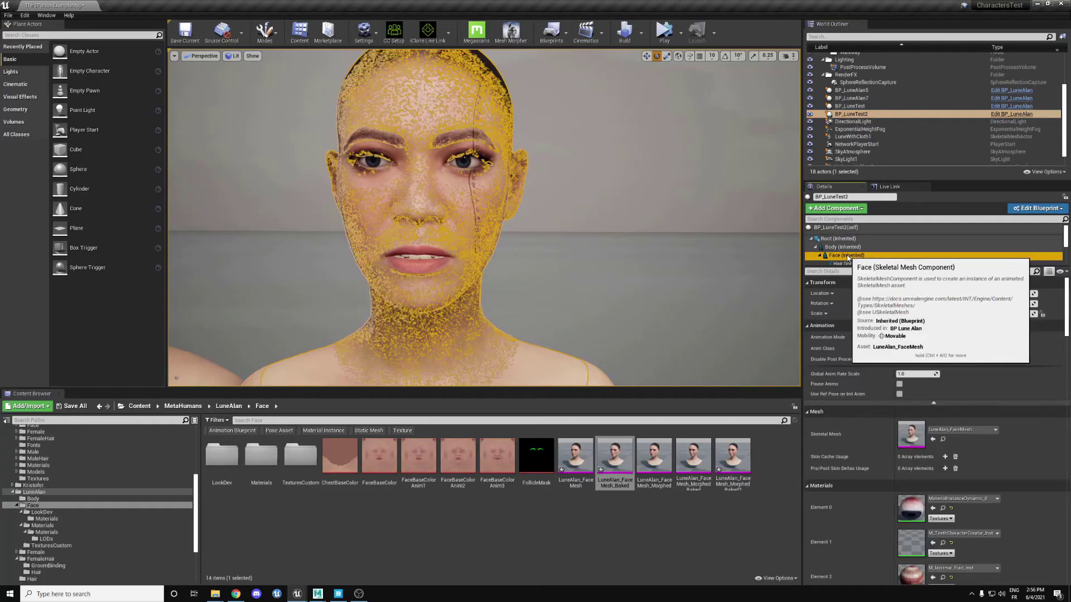
left_click(933, 439)
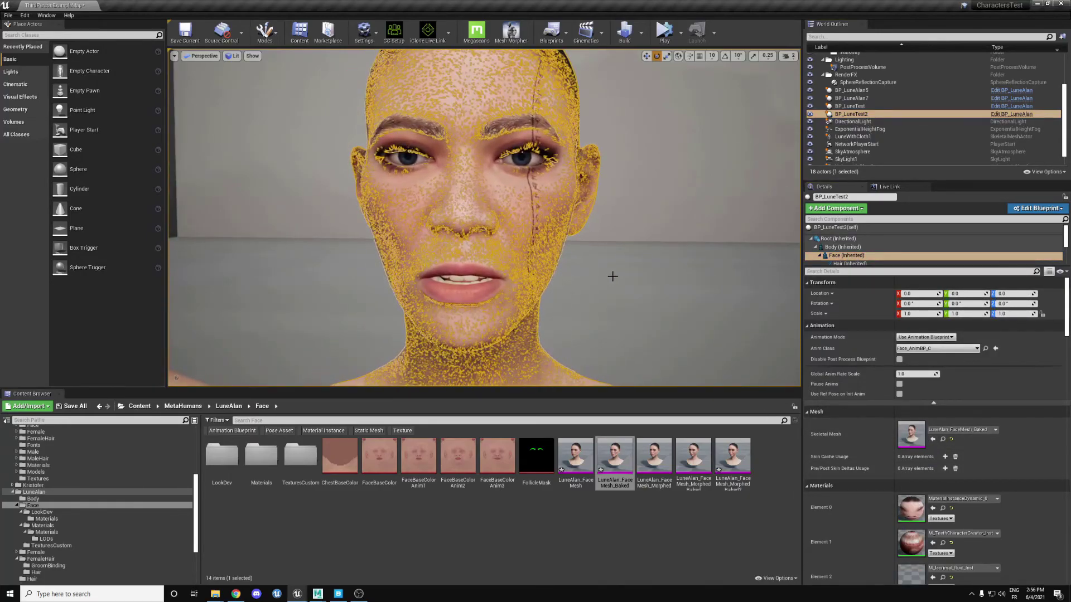
Select BP_LuneTest beside the baked character and move it sideways along its green axis toward BP_LuneTest2.
left_click(613, 276)
key("s")
right_click_drag(612, 275, 574, 307)
left_click(465, 223)
right_click_drag(465, 223, 474, 313)
key("w")
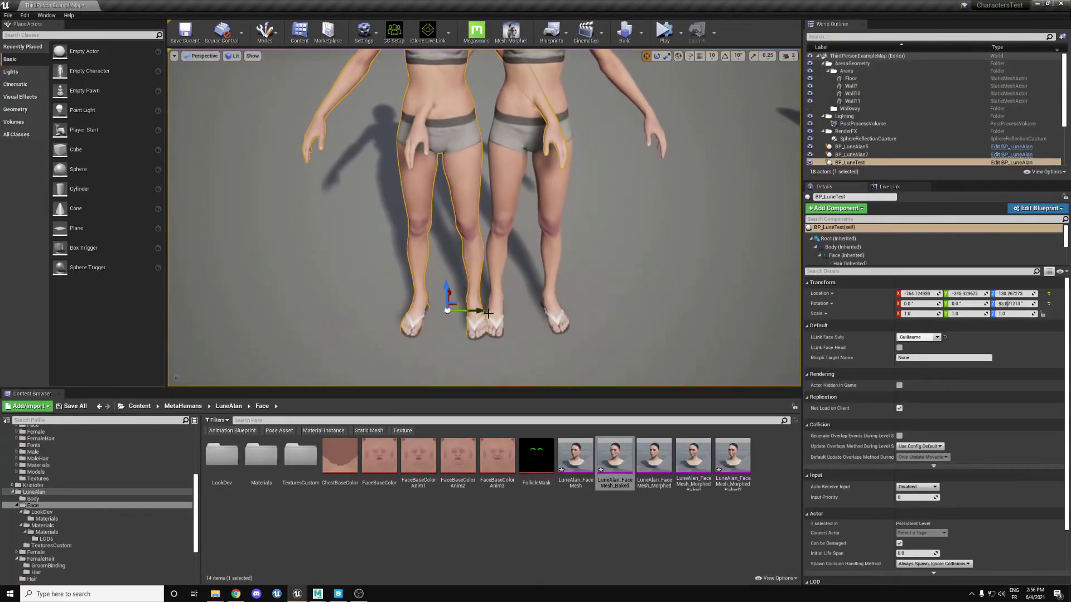
left_click_drag(477, 311, 510, 311)
mouse_move(510, 311)
right_mouse_down()
mouse_move(513, 245)
mouse_move(537, 299)
mouse_move(520, 308)
right_mouse_up()
Frame both heads, simulate the level with BP_LuneTest2's FaceMorph1 name still set and stop the simulation.
key("w")
key("w")
right_click(537, 299)
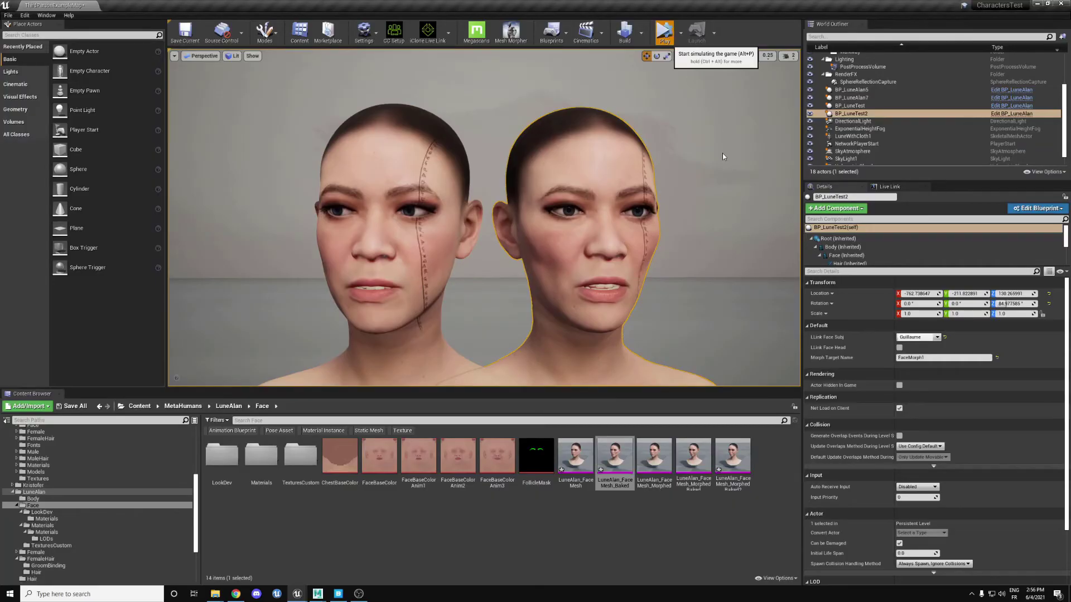
right_click_drag(721, 158, 749, 167)
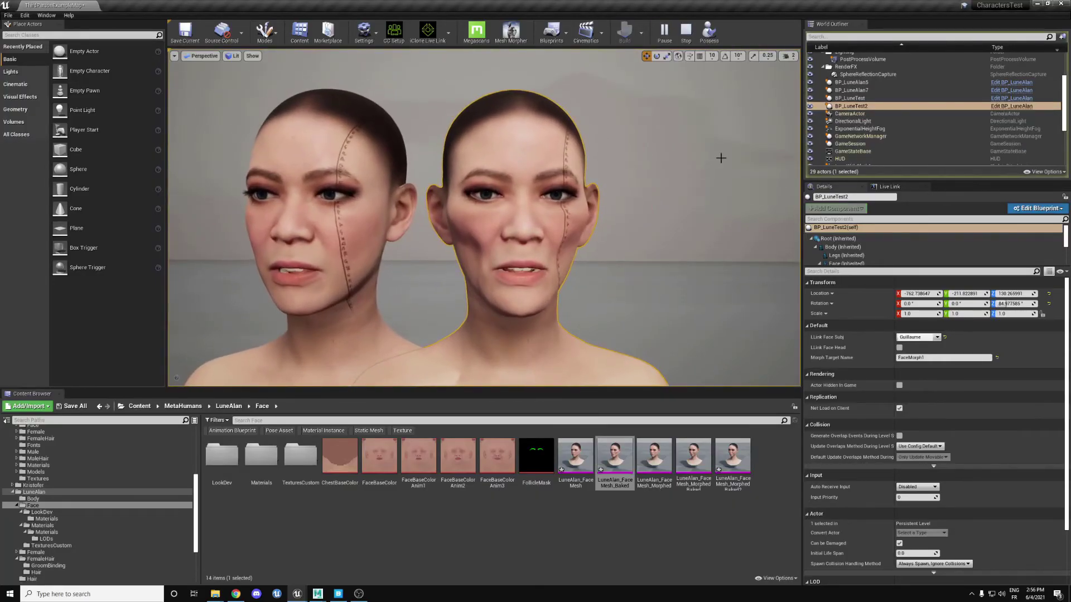
left_click(686, 31)
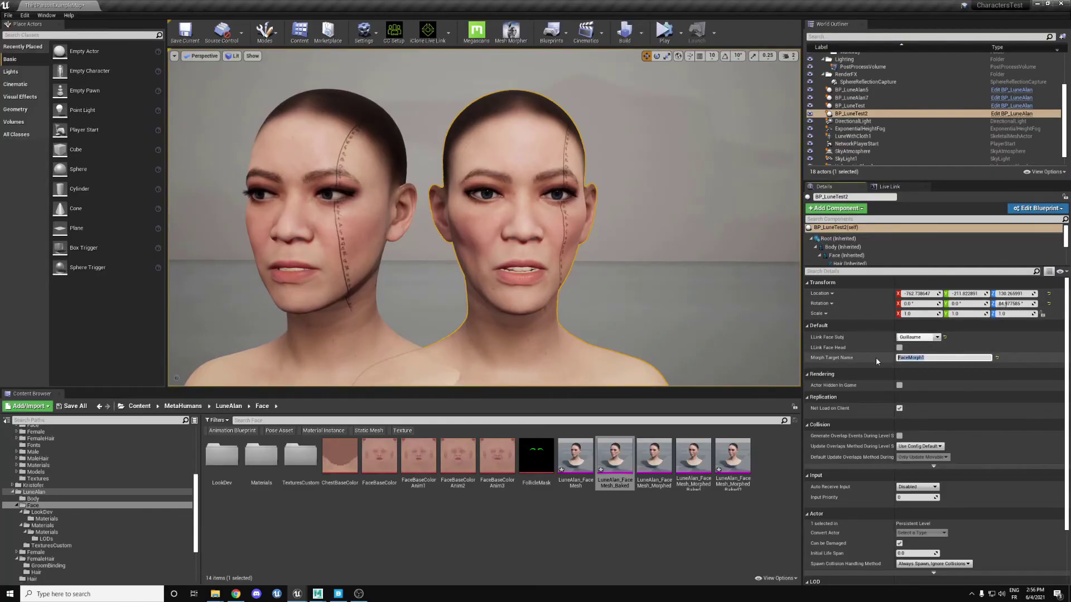
Clear BP_LuneTest2's Morph Target Name and simulate the level to compare both heads.
key("BackSpace")
middle_click_drag(676, 296, 584, 298)
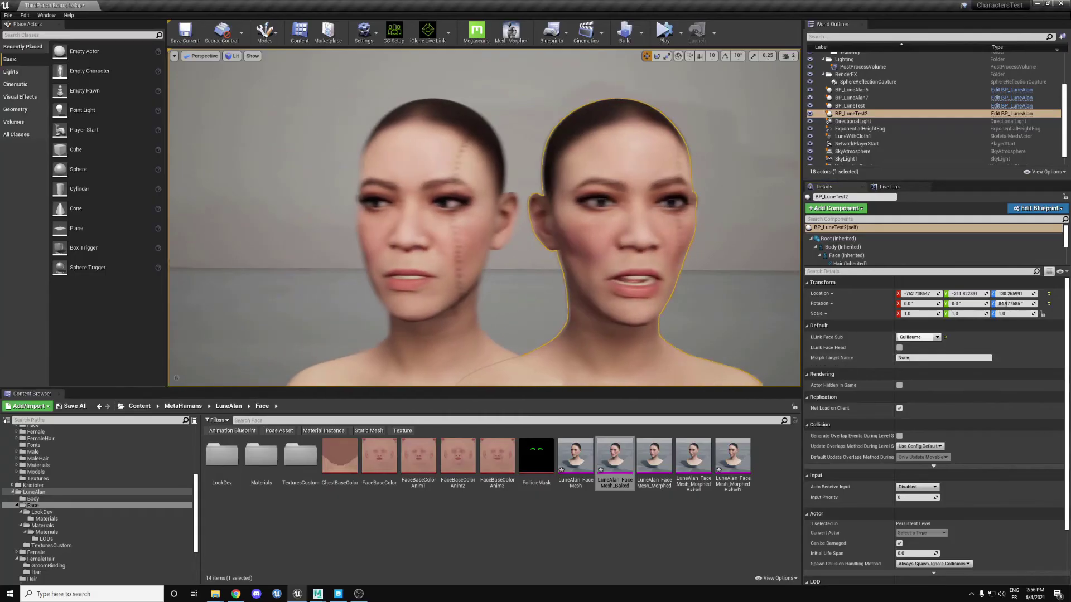
right_click_drag(603, 299, 590, 253)
left_click(666, 41)
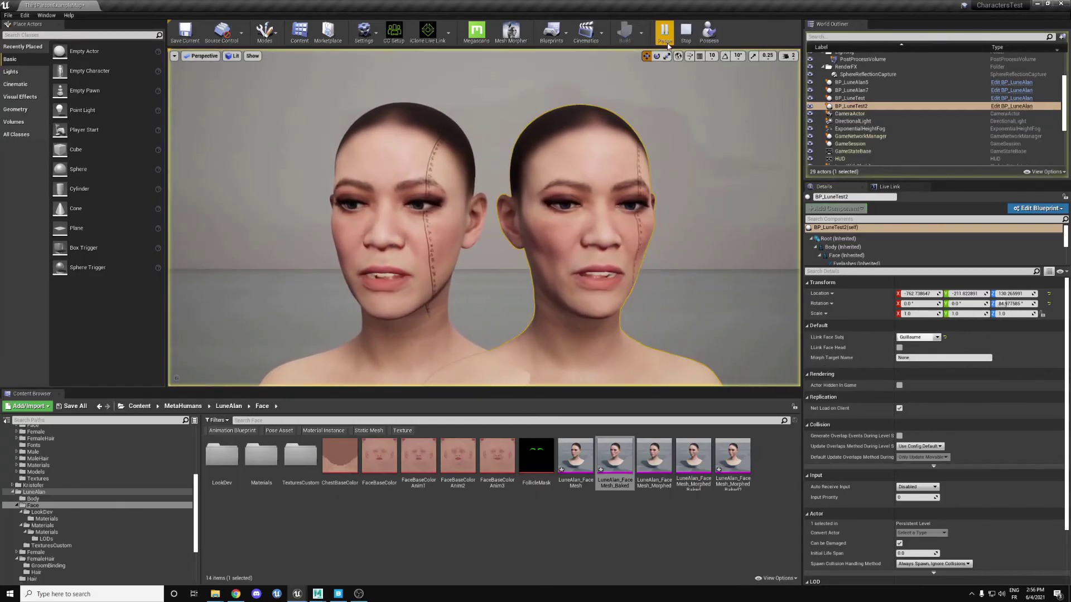